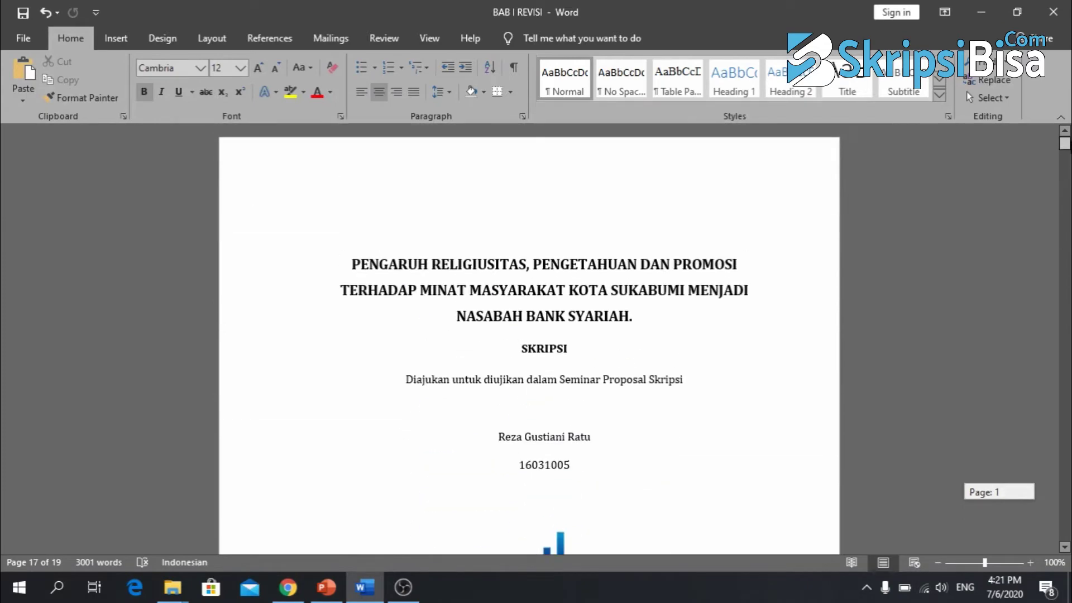
# Look over the thesis cover page and compare it with the format outline on slide 2 in PowerPoint, ending back in Word.
pyautogui.scroll(-4, 772, 331)
pyautogui.scroll(2, 770, 330)
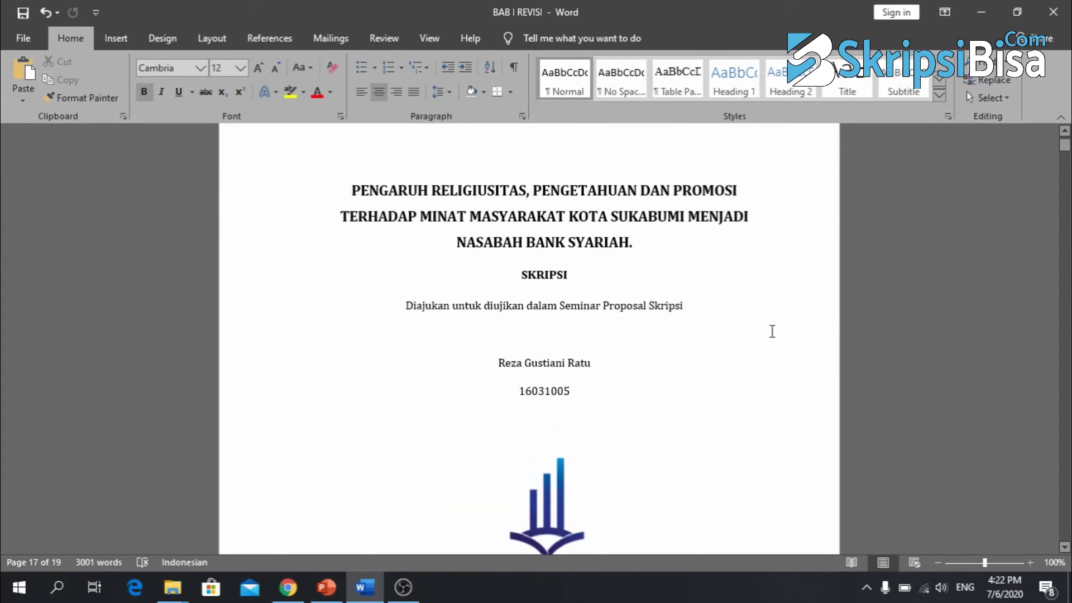
pyautogui.scroll(-4, 612, 375)
pyautogui.scroll(3, 614, 377)
pyautogui.scroll(-8, 612, 378)
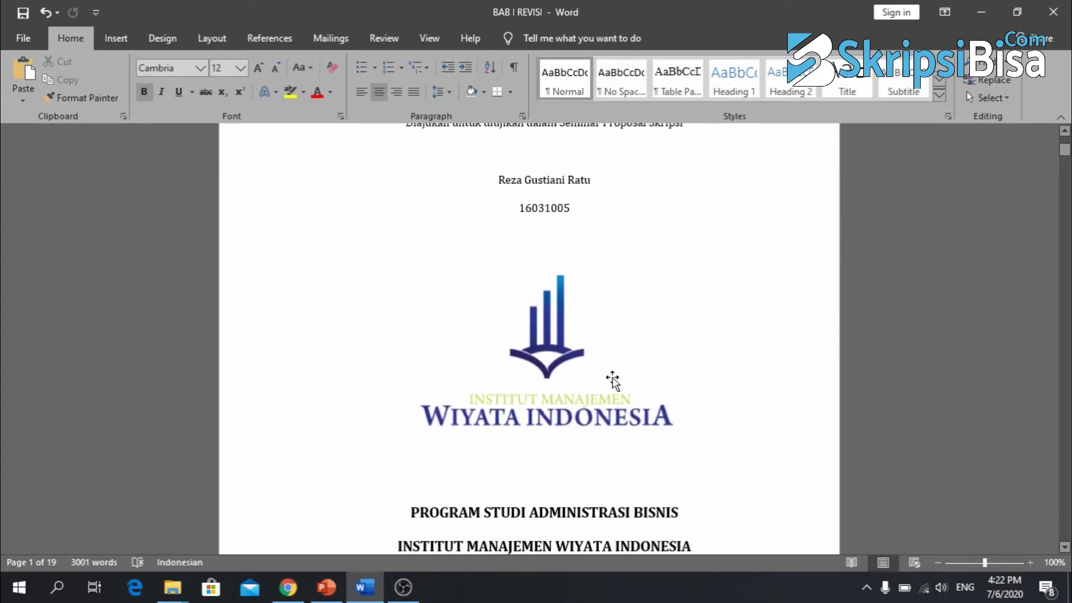
pyautogui.hotkey('alt', 'Tab')
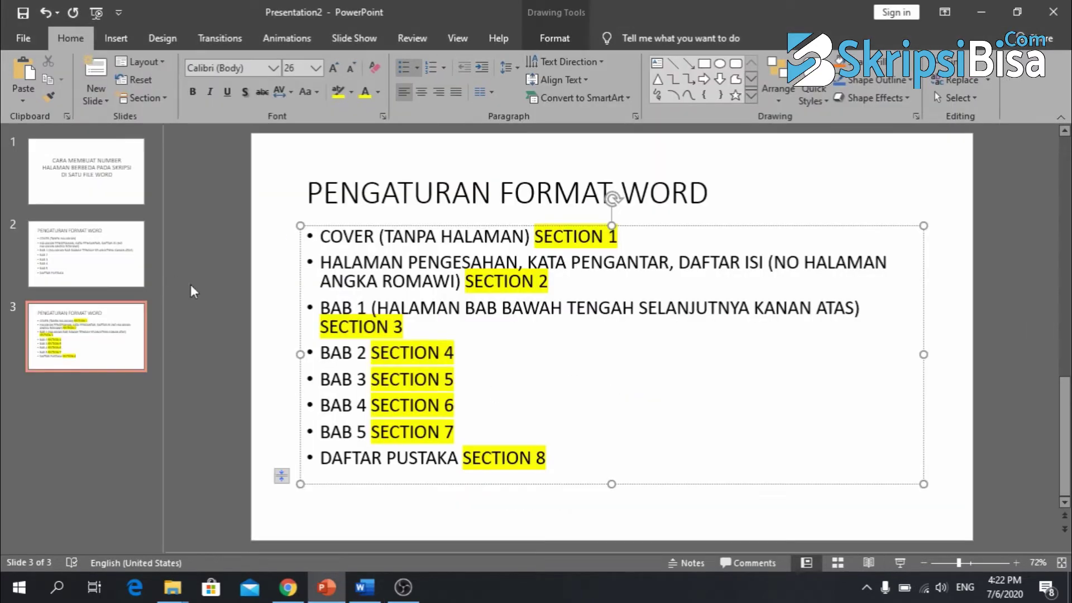
pyautogui.click(105, 275)
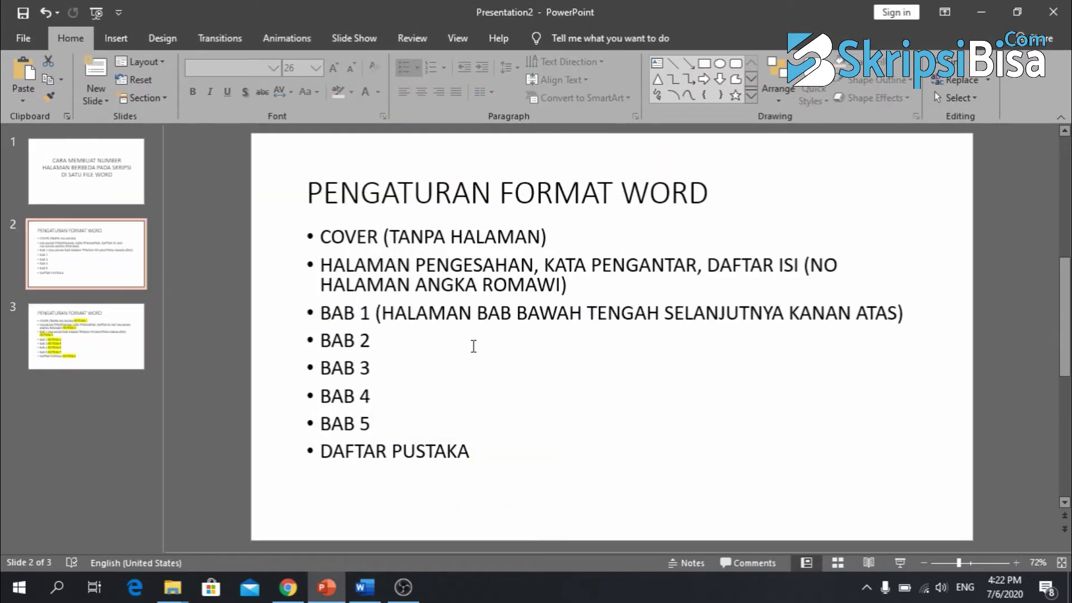
pyautogui.hotkey('alt', 'Tab')
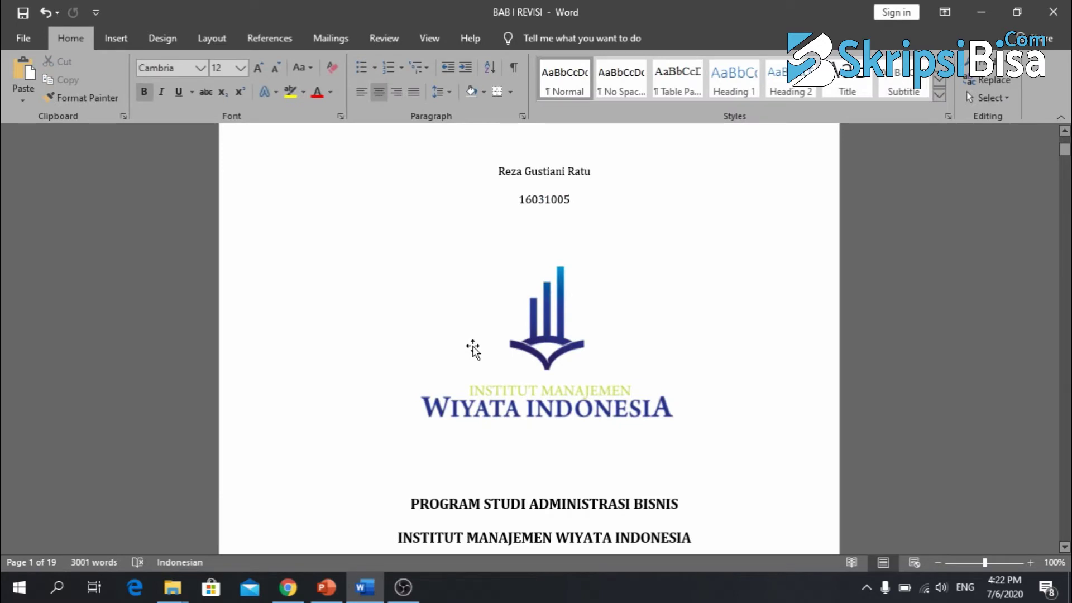
pyautogui.scroll(5, 472, 349)
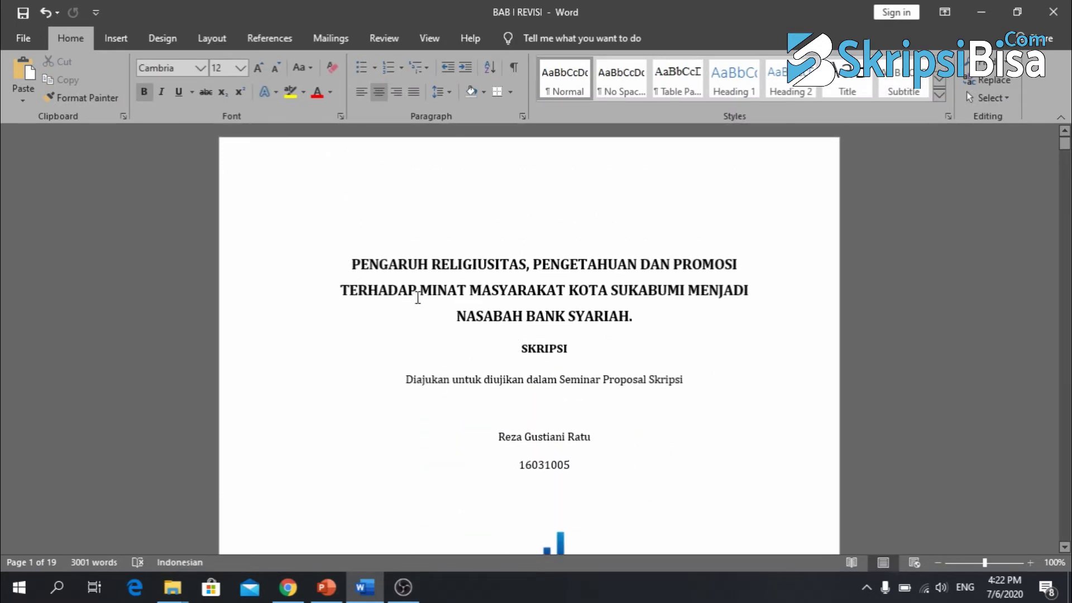
# Inspect the cover page's header and footer areas for section labels, closing each one without changes.
pyautogui.doubleClick(418, 177)
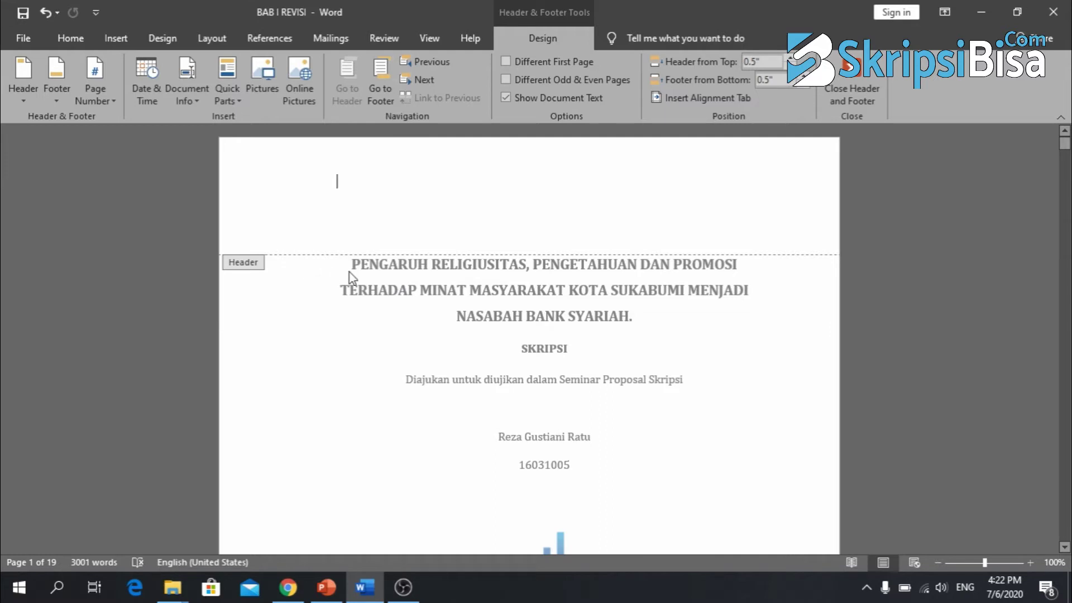
pyautogui.doubleClick(397, 299)
pyautogui.scroll(-5, 397, 294)
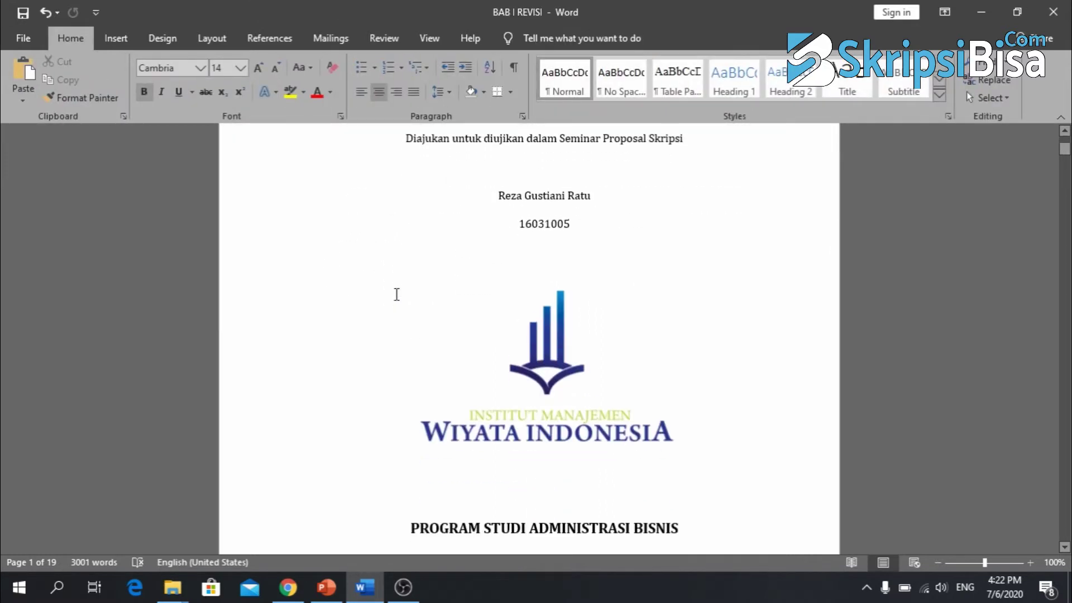
pyautogui.scroll(-12, 397, 291)
pyautogui.click(495, 248)
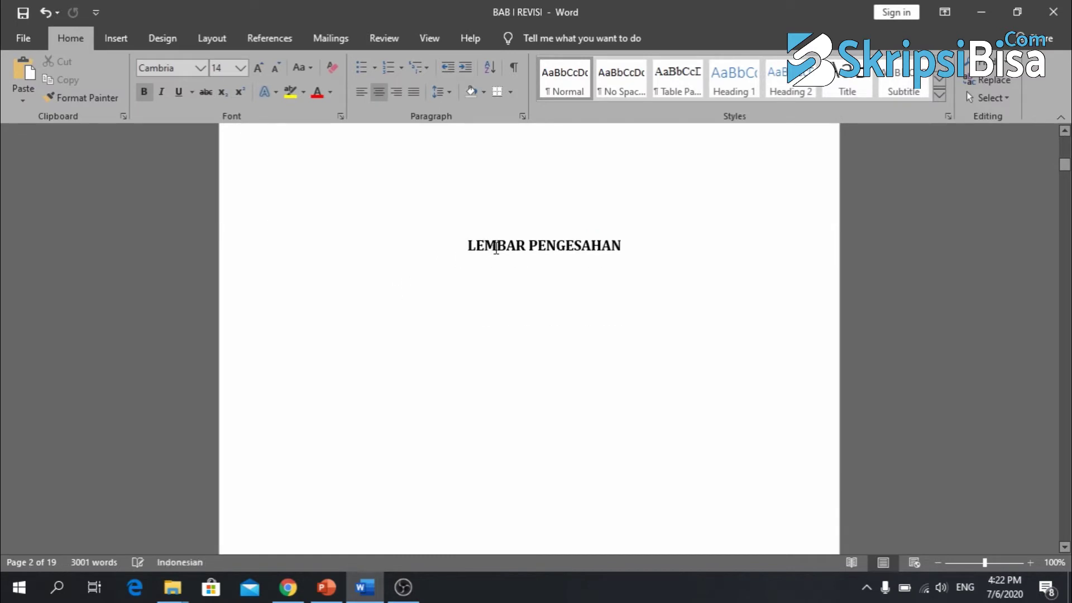
pyautogui.scroll(7, 495, 249)
pyautogui.scroll(-1, 495, 246)
pyautogui.click(485, 391)
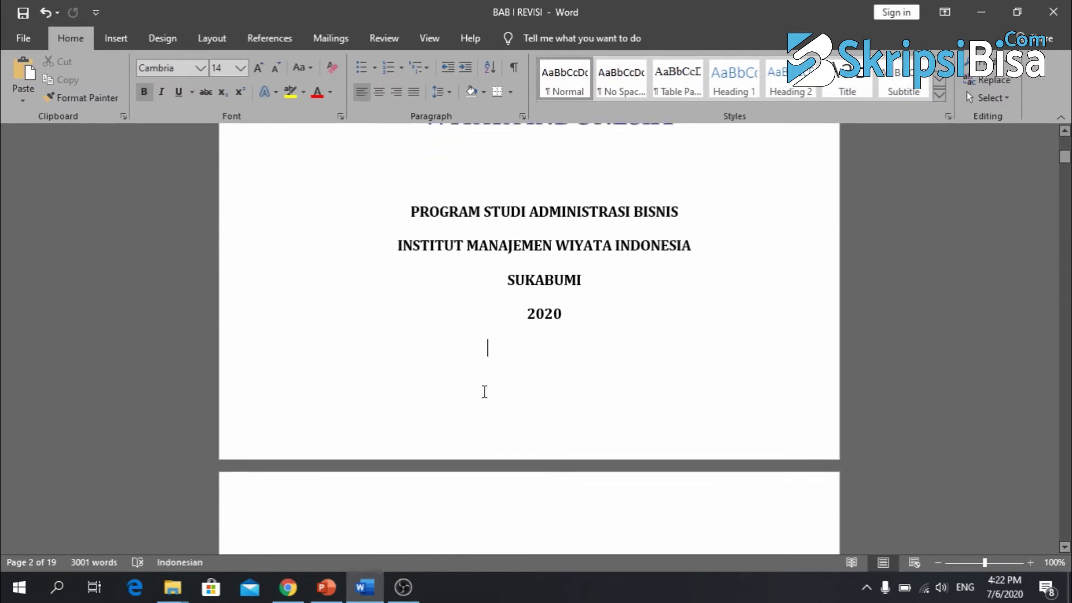
pyautogui.doubleClick(484, 392)
pyautogui.scroll(-2, 480, 416)
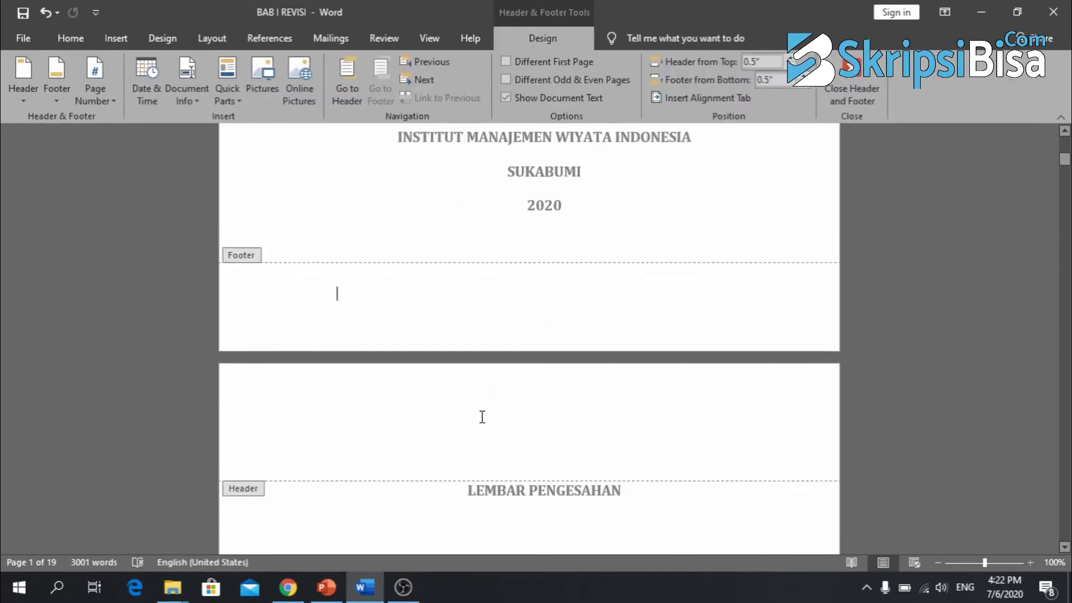
pyautogui.scroll(8, 416, 318)
pyautogui.doubleClick(416, 318)
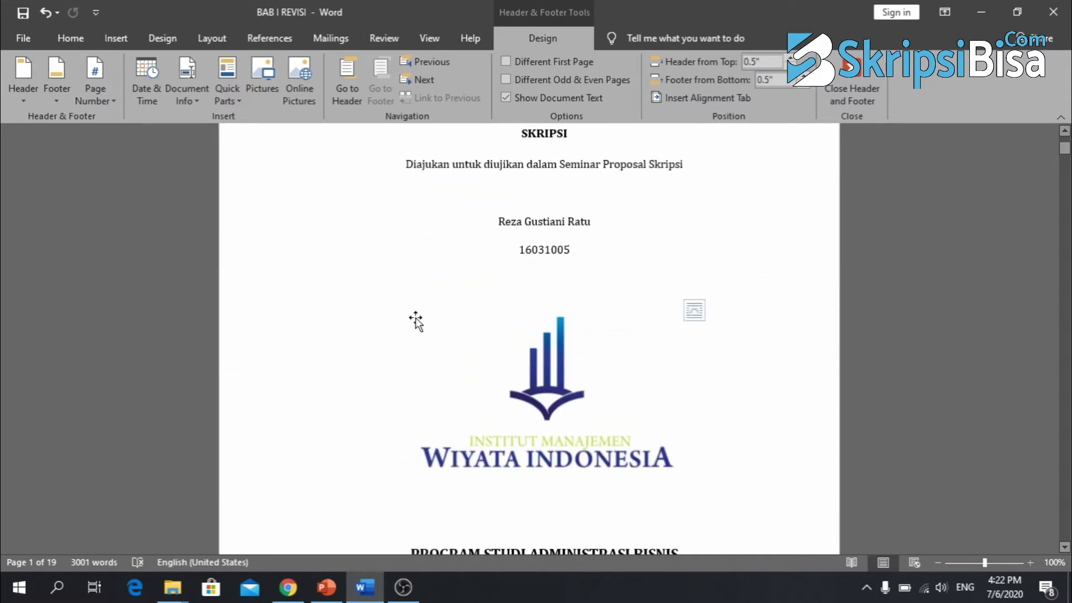
# Reopen the header above the thesis title to examine its label, and return to the body text.
pyautogui.scroll(3, 418, 317)
pyautogui.scroll(1, 420, 317)
pyautogui.click(458, 166)
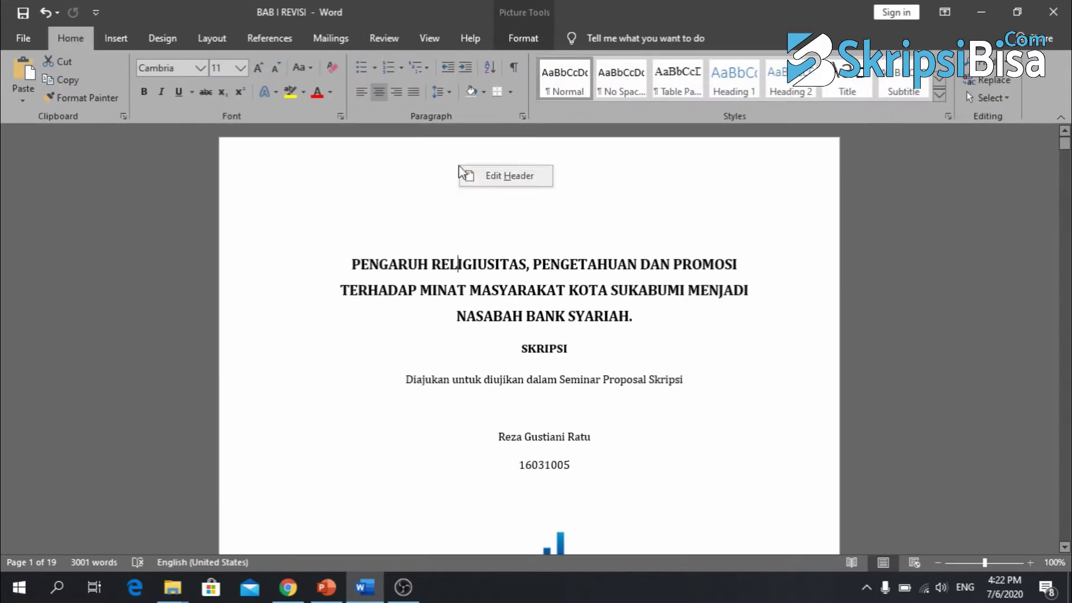
pyautogui.doubleClick(483, 178)
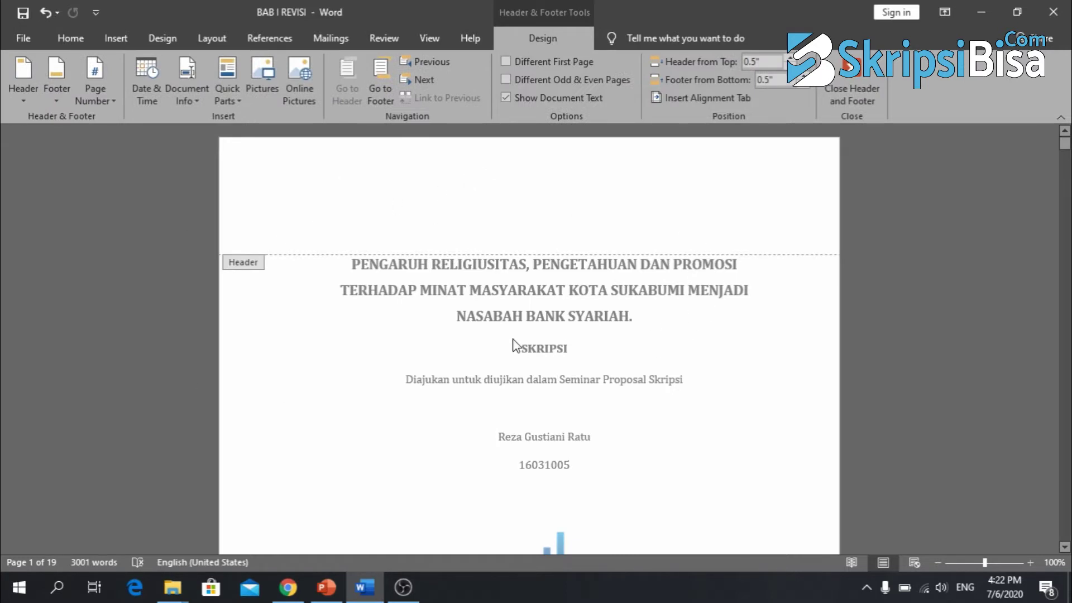
pyautogui.doubleClick(481, 307)
# Insert a Next Page section break directly before the LEMBAR PENGESAHAN heading.
pyautogui.scroll(-10, 480, 305)
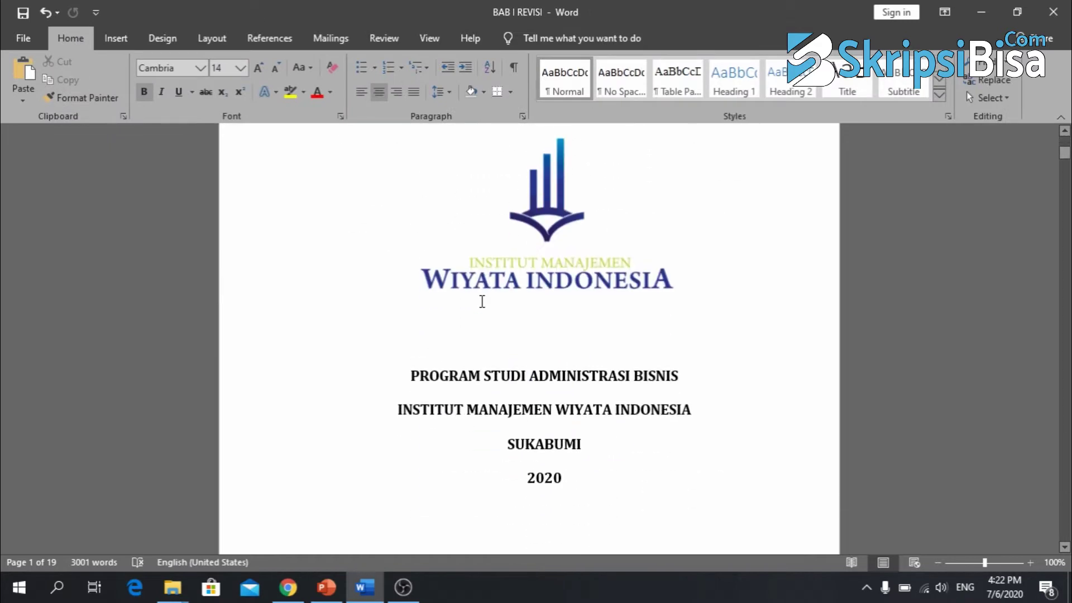
pyautogui.scroll(-5, 482, 304)
pyautogui.click(462, 490)
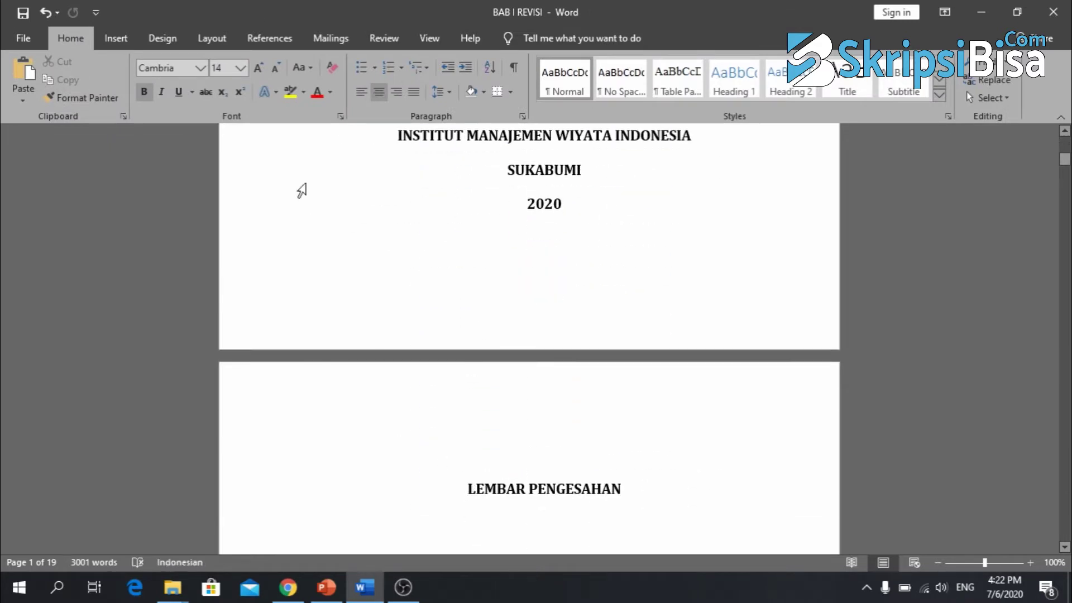
pyautogui.click(206, 39)
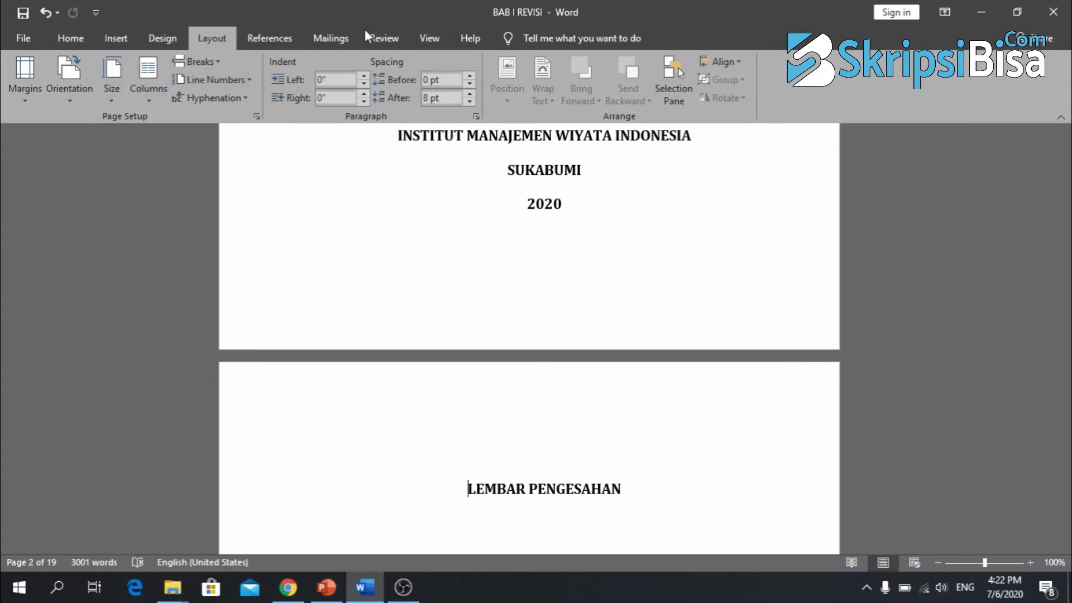
pyautogui.click(212, 59)
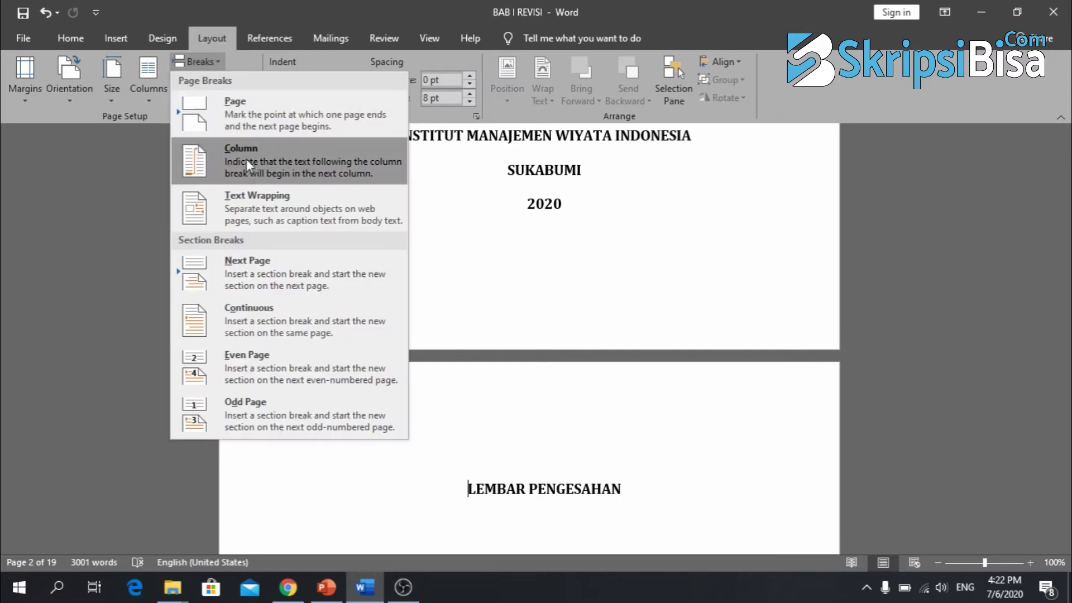
pyautogui.click(273, 265)
# Open the cover page's header to check which section it belongs to, and close it again.
pyautogui.scroll(10, 425, 251)
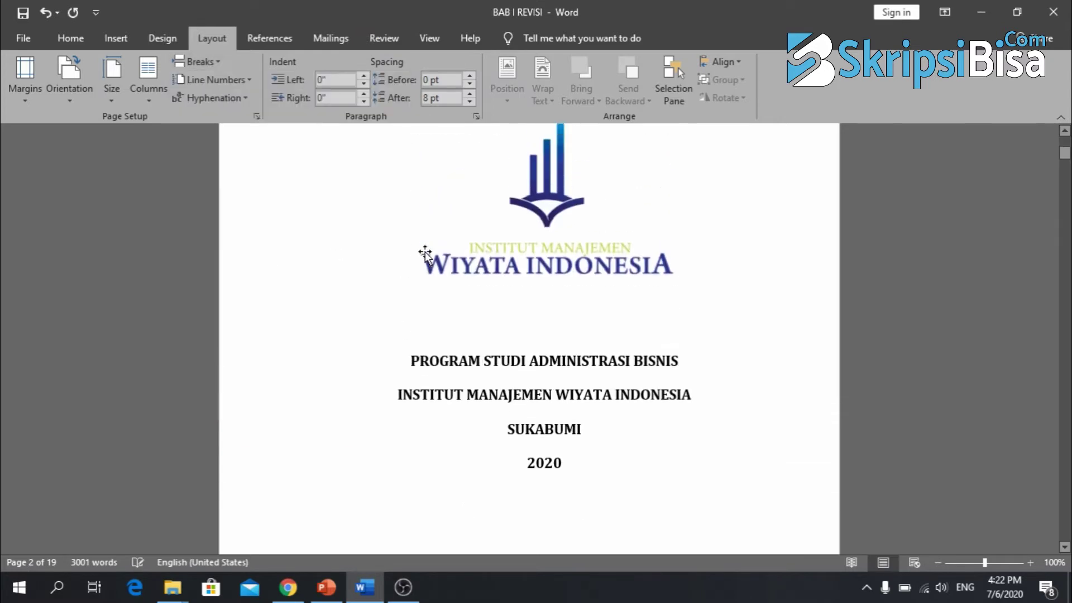
pyautogui.doubleClick(438, 263)
pyautogui.click(437, 313)
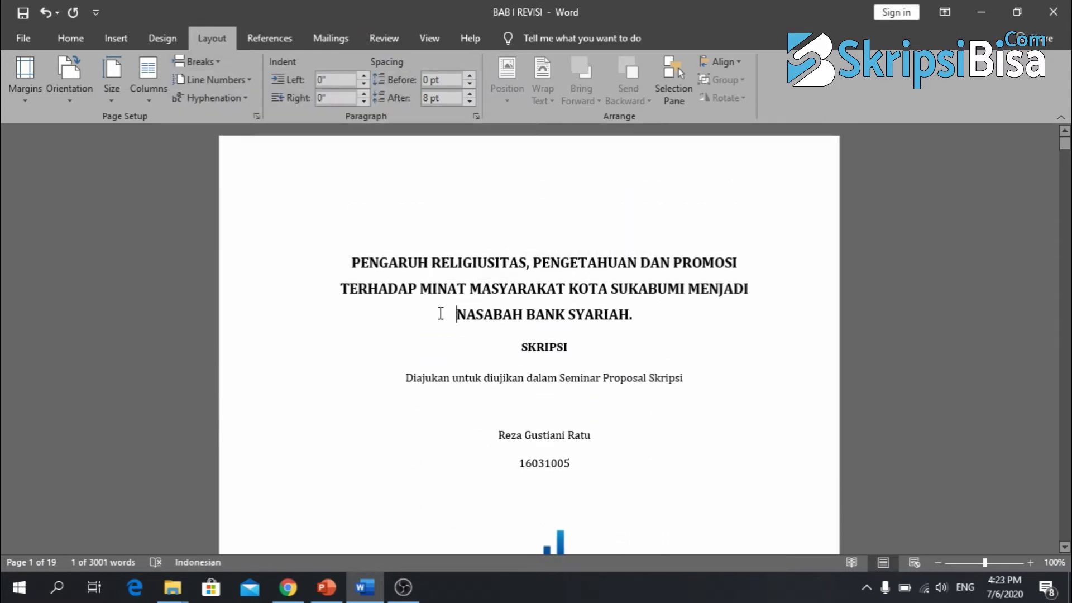
pyautogui.doubleClick(467, 181)
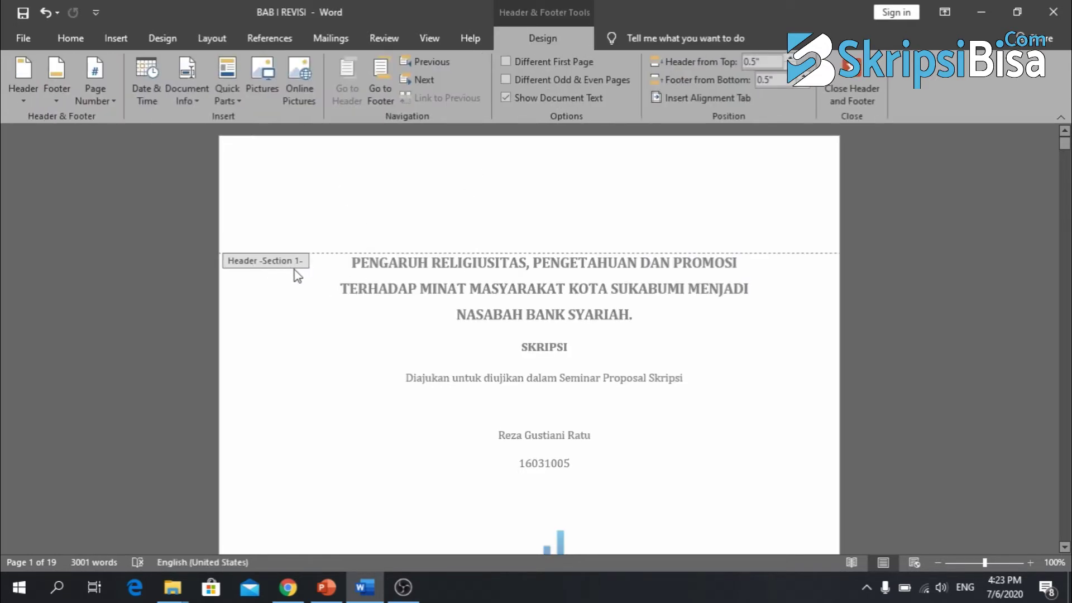
pyautogui.doubleClick(398, 300)
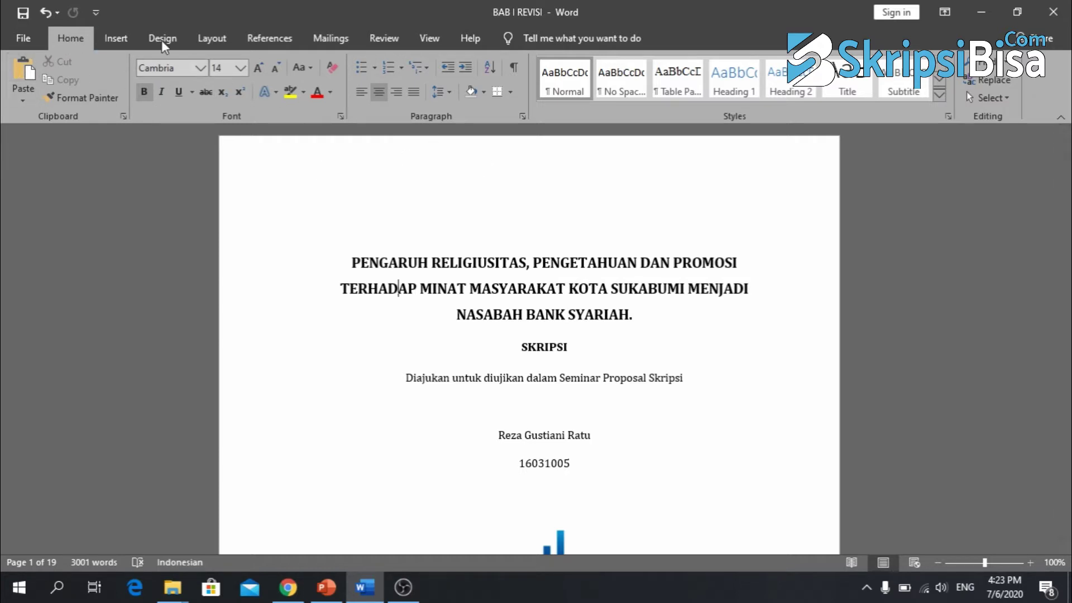
# Show the formatting marks and delete the Next Page section break below 2020 on the cover page.
pyautogui.click(513, 67)
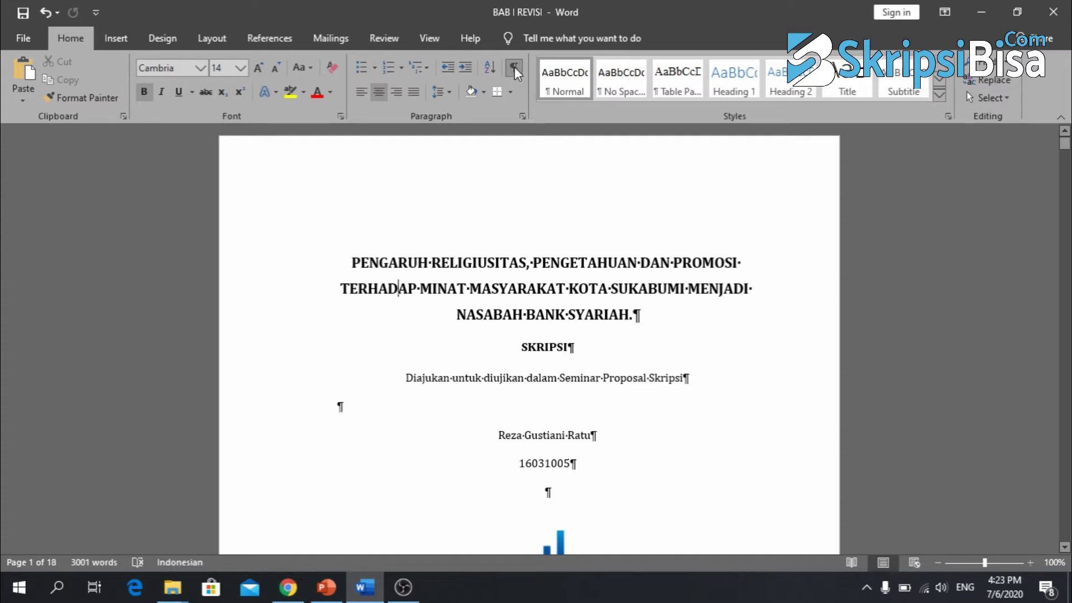
pyautogui.scroll(-3, 505, 355)
pyautogui.scroll(-10, 508, 354)
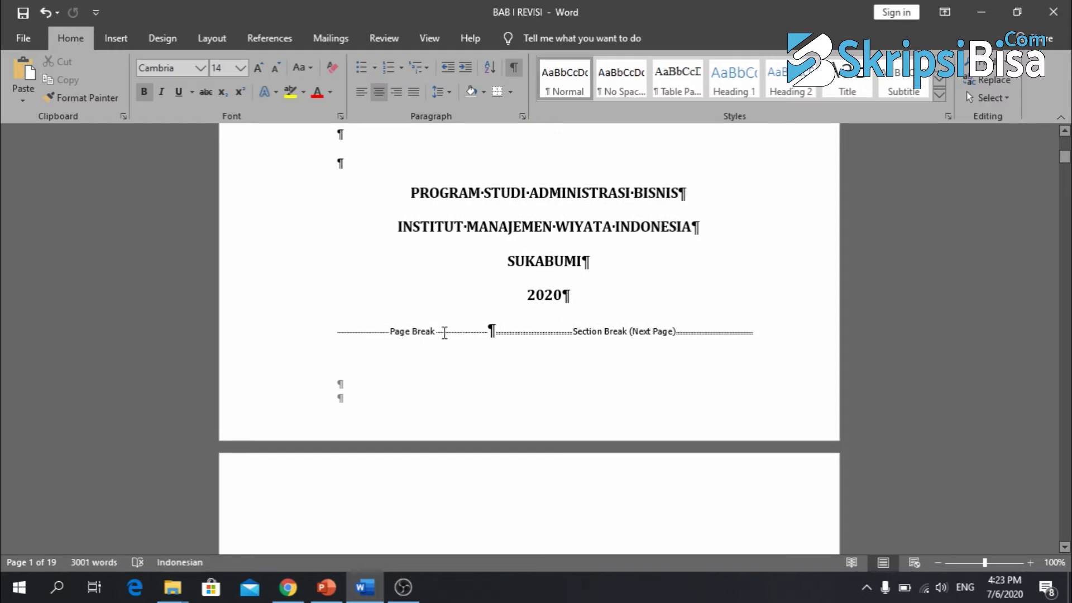
pyautogui.click(489, 330)
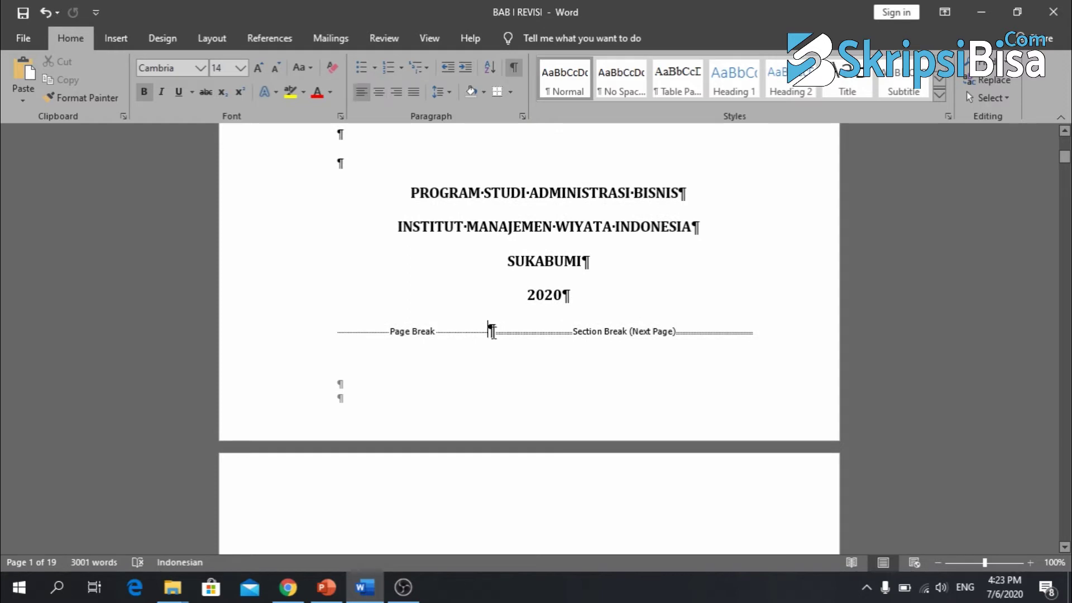
pyautogui.click(627, 334)
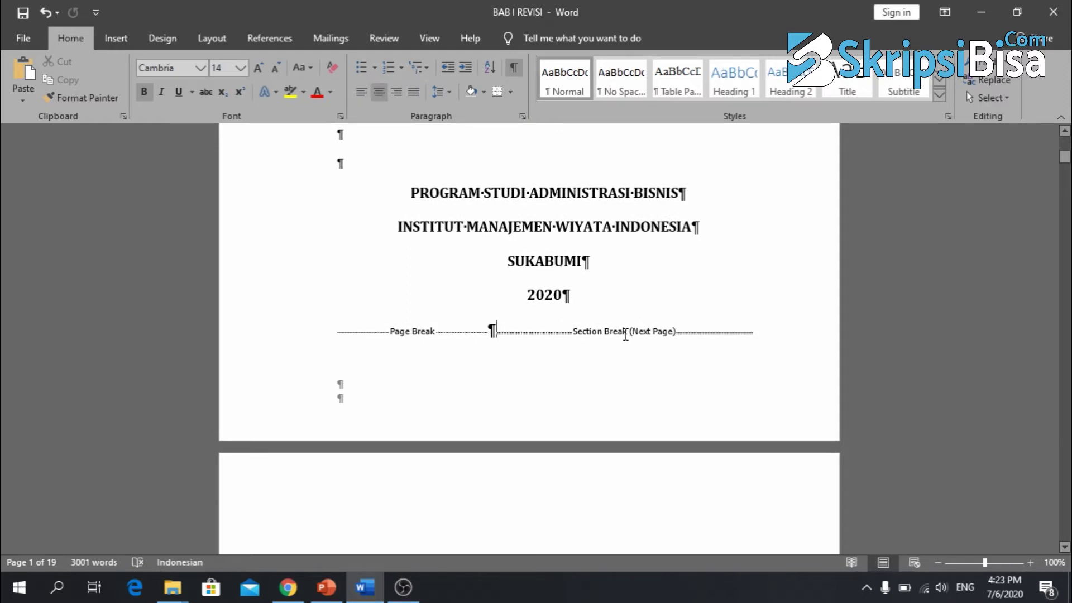
pyautogui.click(493, 331)
pyautogui.click(527, 366)
pyautogui.press('Delete')
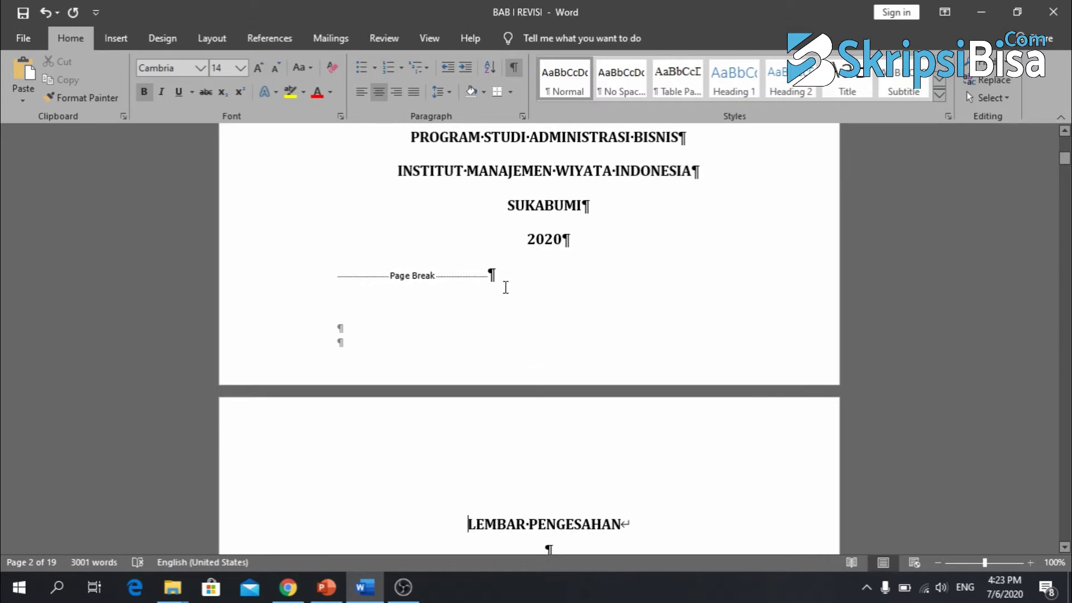
# Hide the formatting marks and recheck the cover page's header label.
pyautogui.scroll(12, 507, 314)
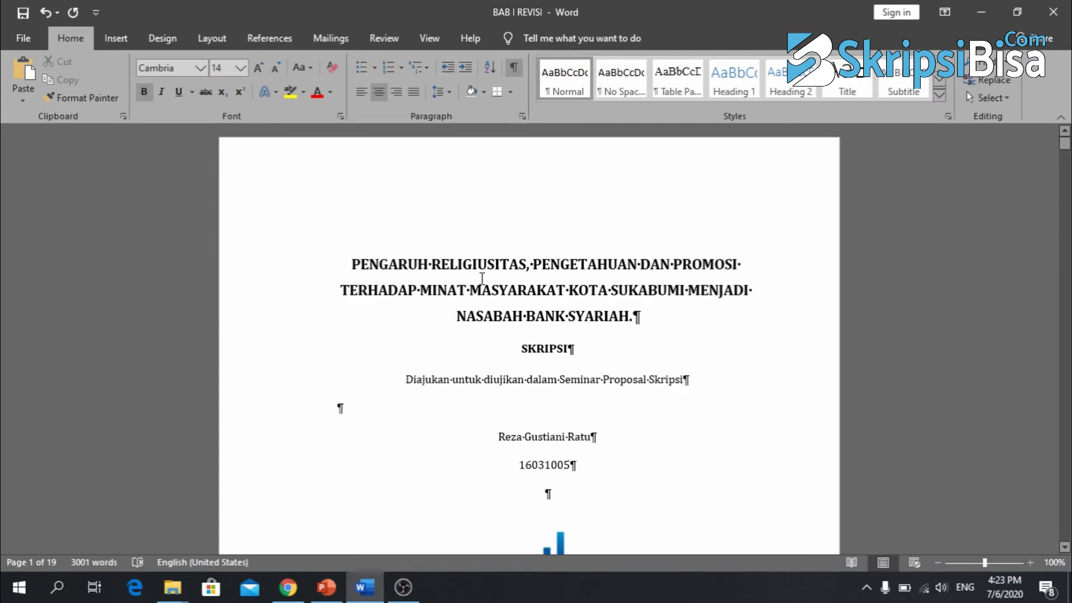
pyautogui.click(512, 72)
pyautogui.doubleClick(504, 196)
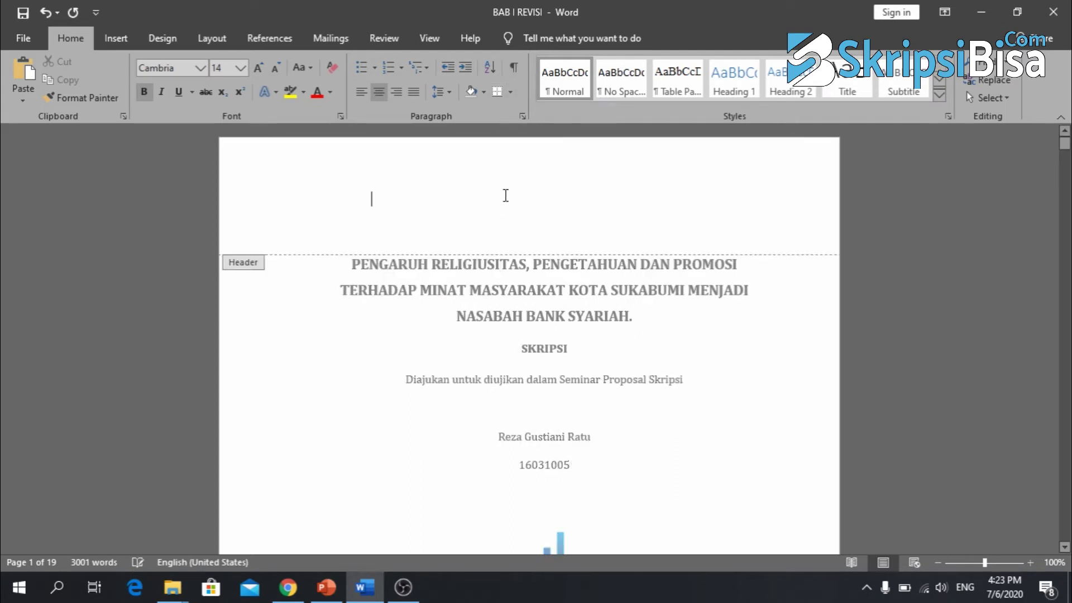
pyautogui.doubleClick(361, 291)
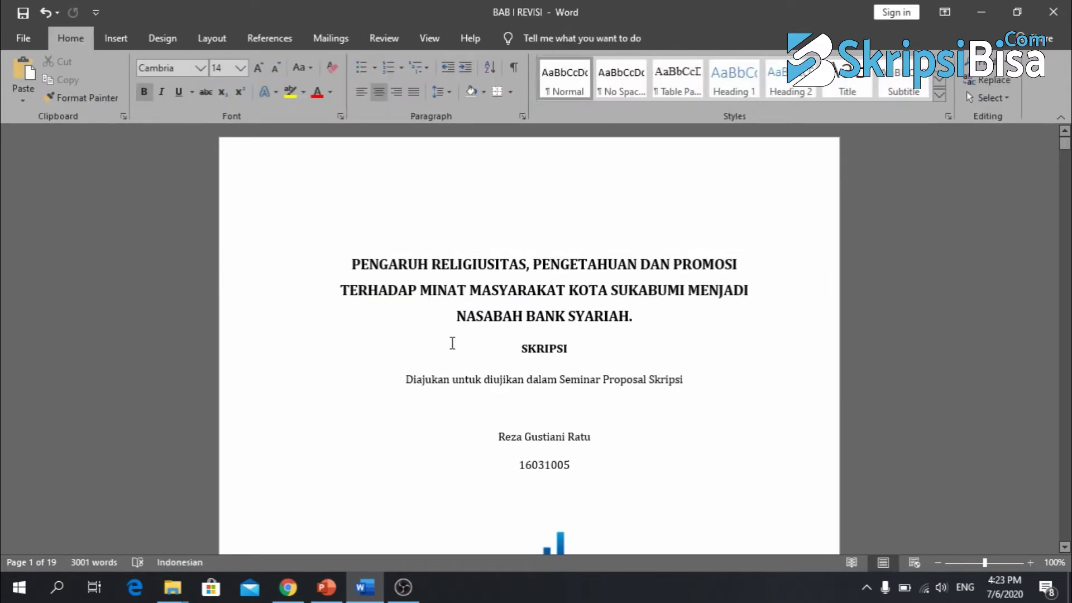
pyautogui.scroll(-6, 503, 319)
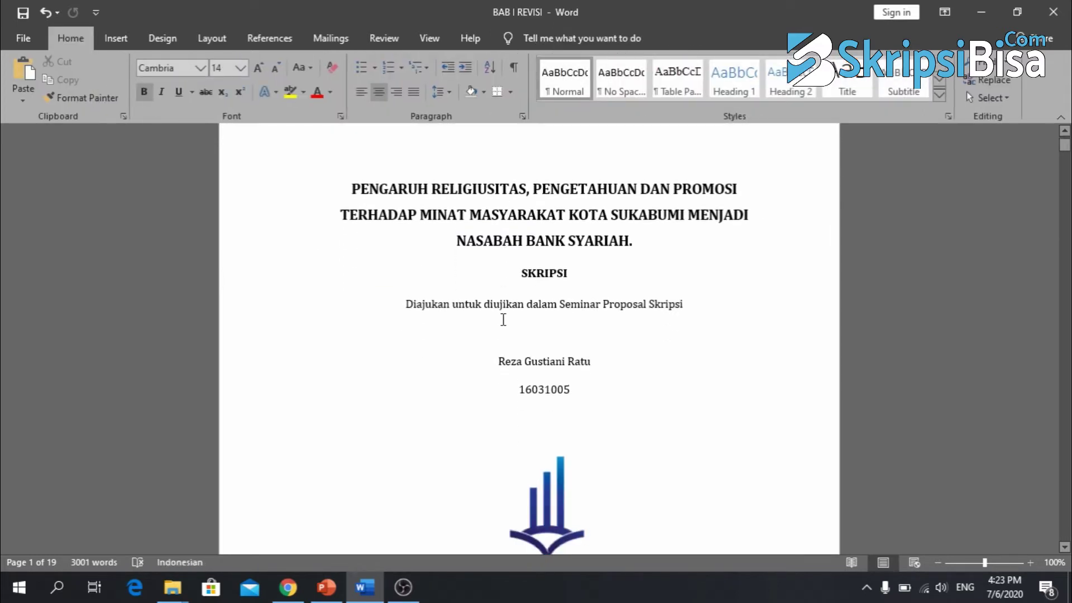
pyautogui.scroll(-5, 502, 321)
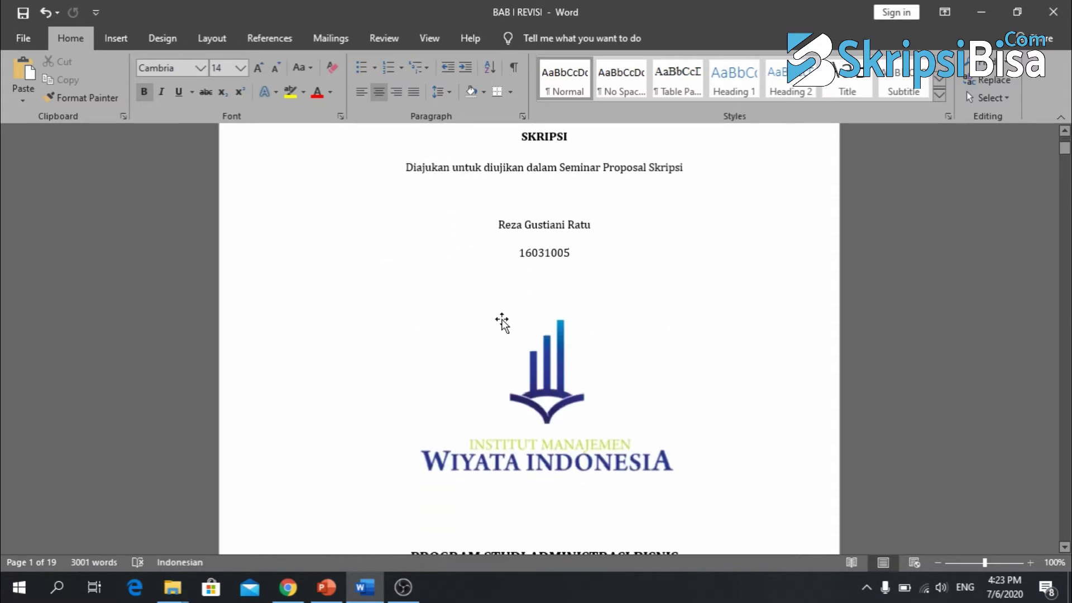
pyautogui.scroll(11, 520, 286)
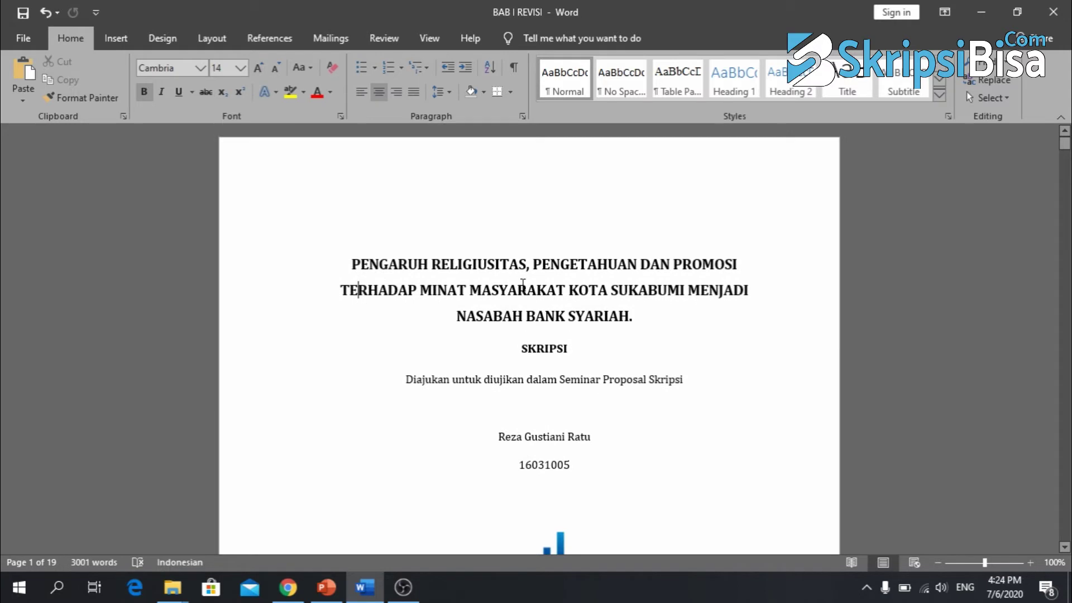
pyautogui.scroll(-4, 482, 230)
pyautogui.scroll(4, 482, 230)
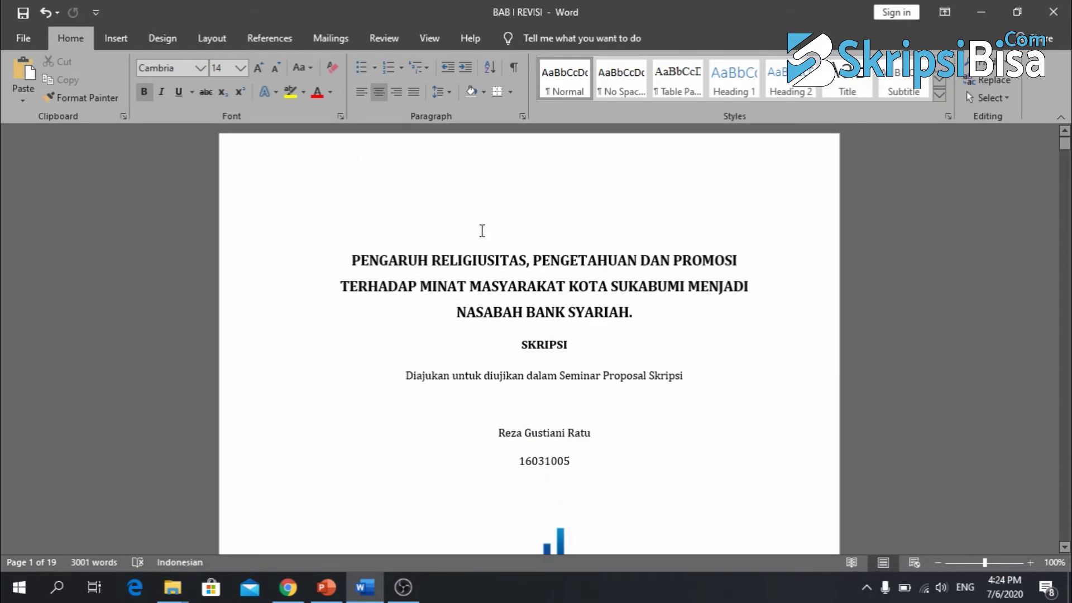
# Insert a Next Page section break directly before the LEMBAR PENGESAHAN heading.
pyautogui.scroll(-11, 481, 230)
pyautogui.scroll(-9, 481, 230)
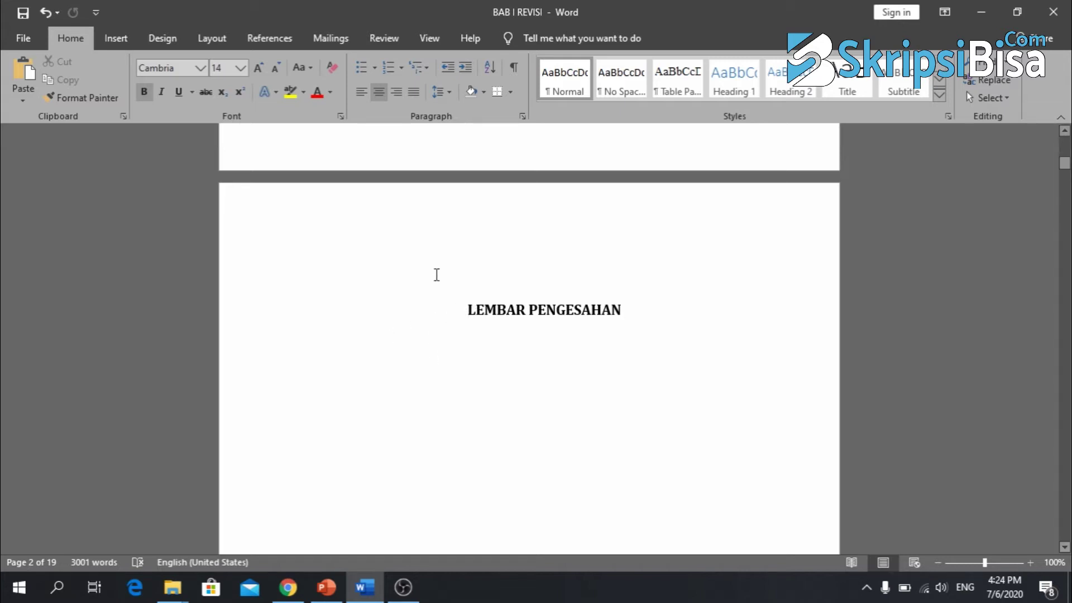
pyautogui.click(222, 38)
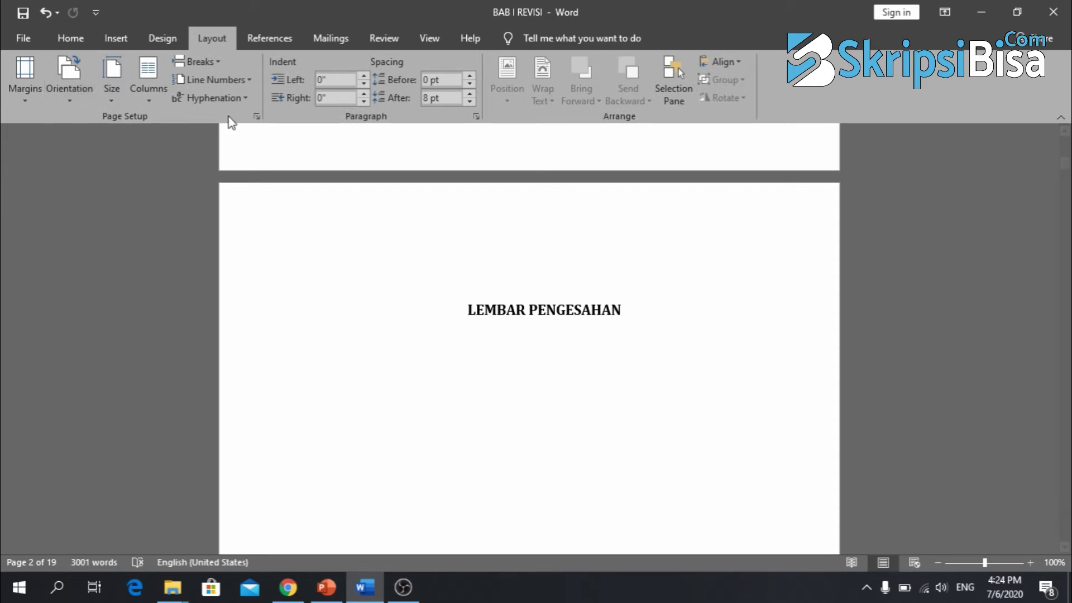
pyautogui.click(221, 63)
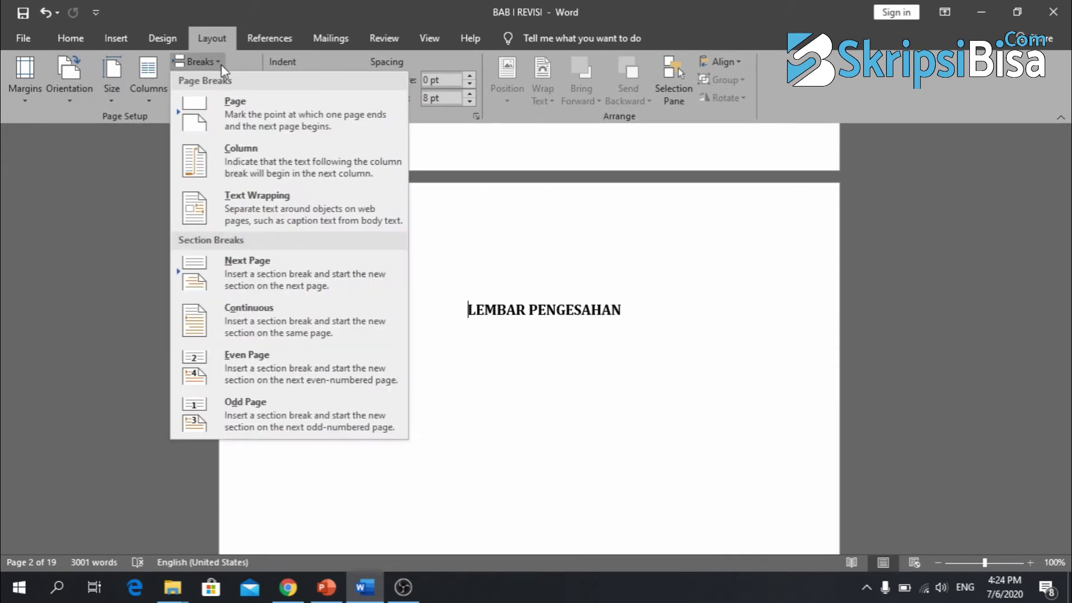
pyautogui.click(308, 266)
# Open the header and footer view, check the section labels on the cover and the LEMBAR PENGESAHAN page, and return to the body text.
pyautogui.scroll(10, 491, 267)
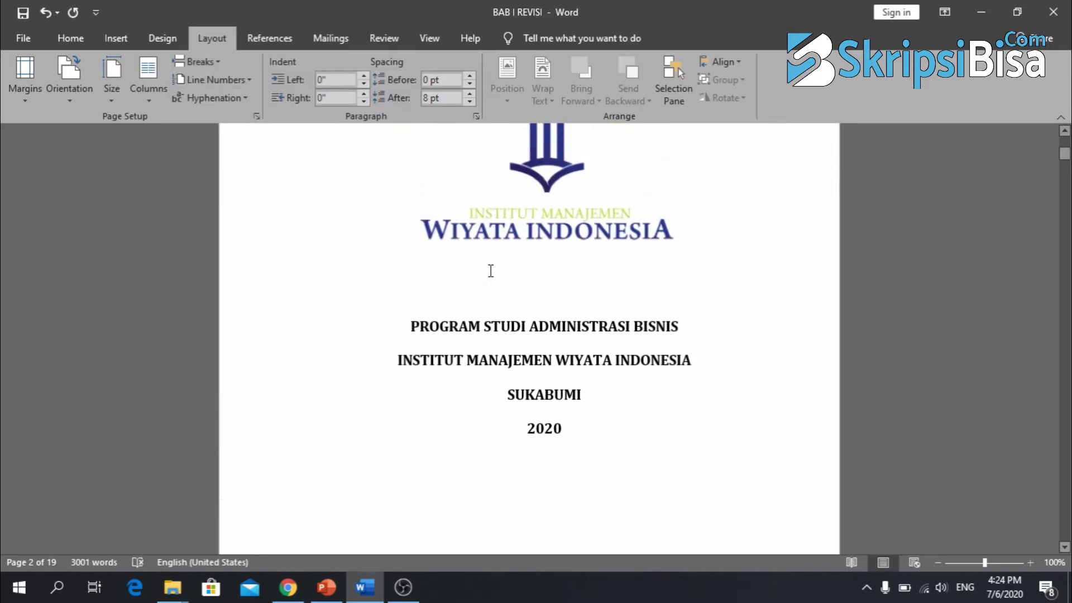
pyautogui.doubleClick(520, 176)
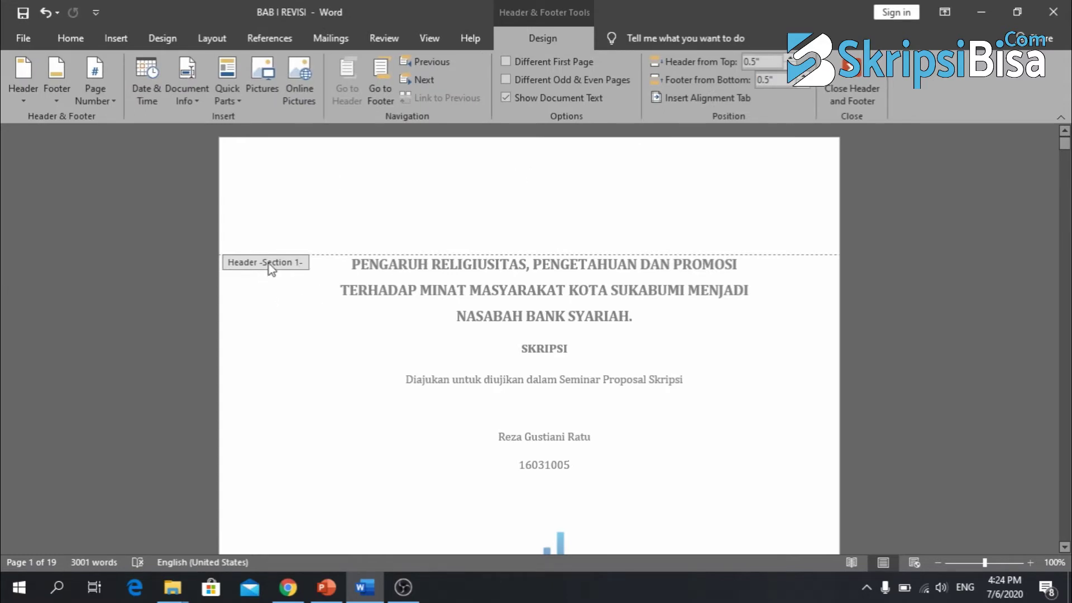
pyautogui.scroll(-8, 414, 324)
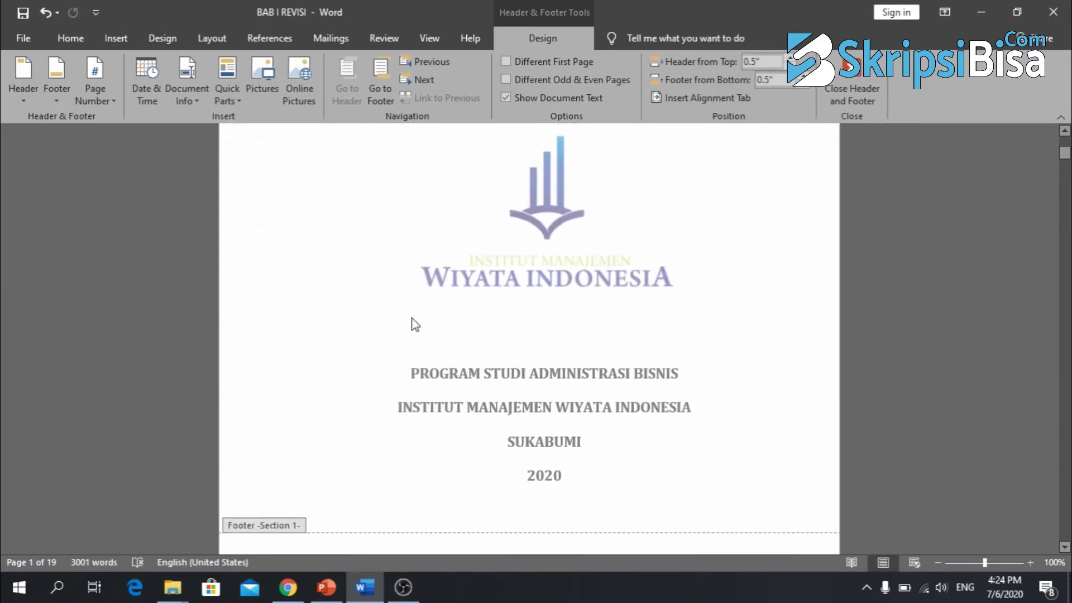
pyautogui.scroll(-9, 414, 323)
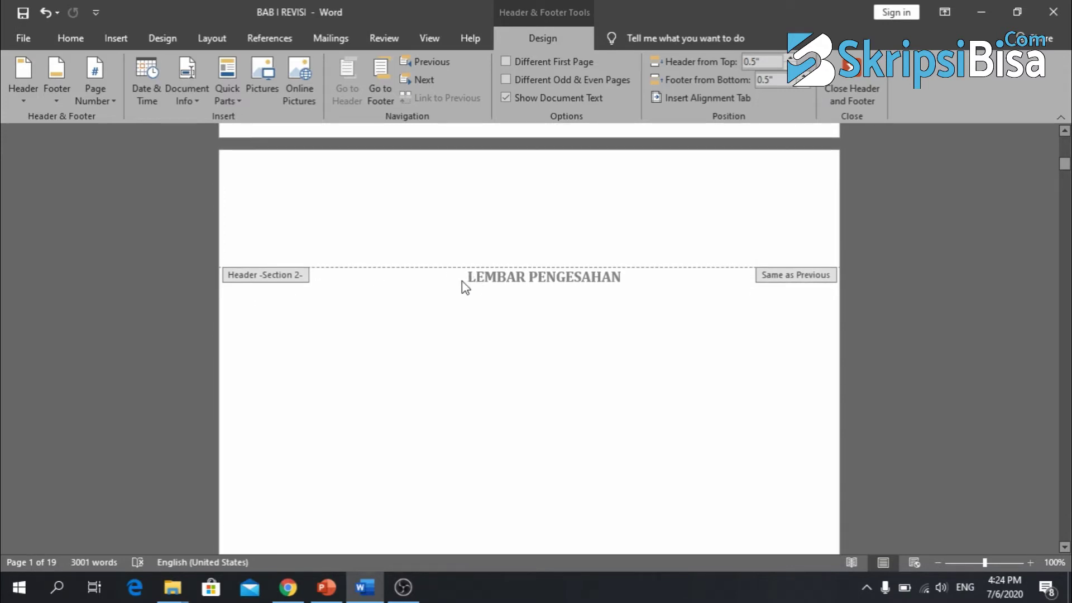
pyautogui.doubleClick(461, 295)
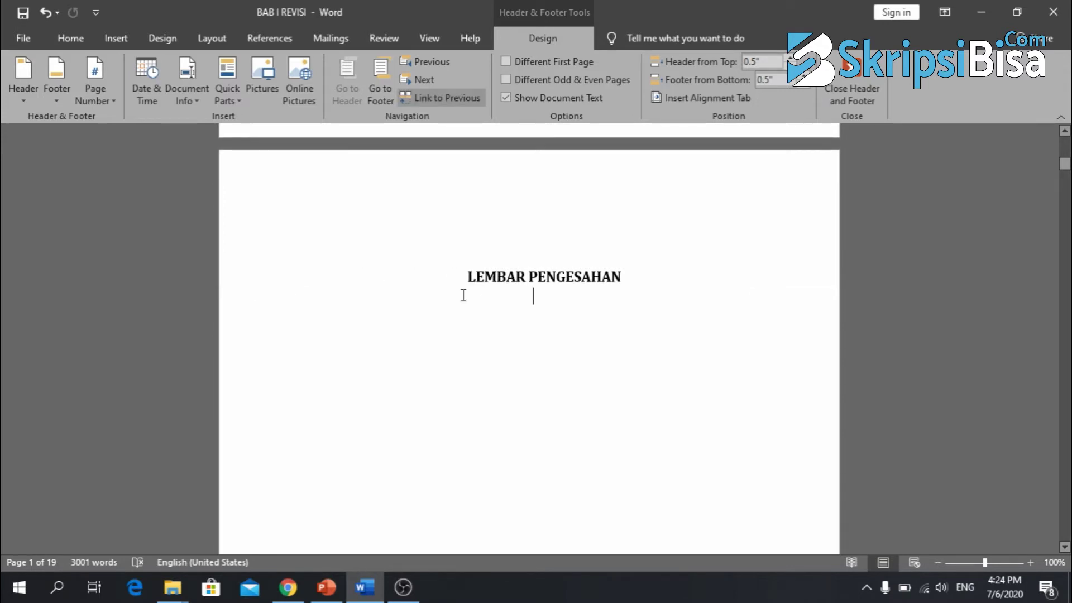
# Switch to the PowerPoint presentation, review the section plan for the thesis on slide 3, and return to the Word document.
pyautogui.hotkey('alt', 'Tab')
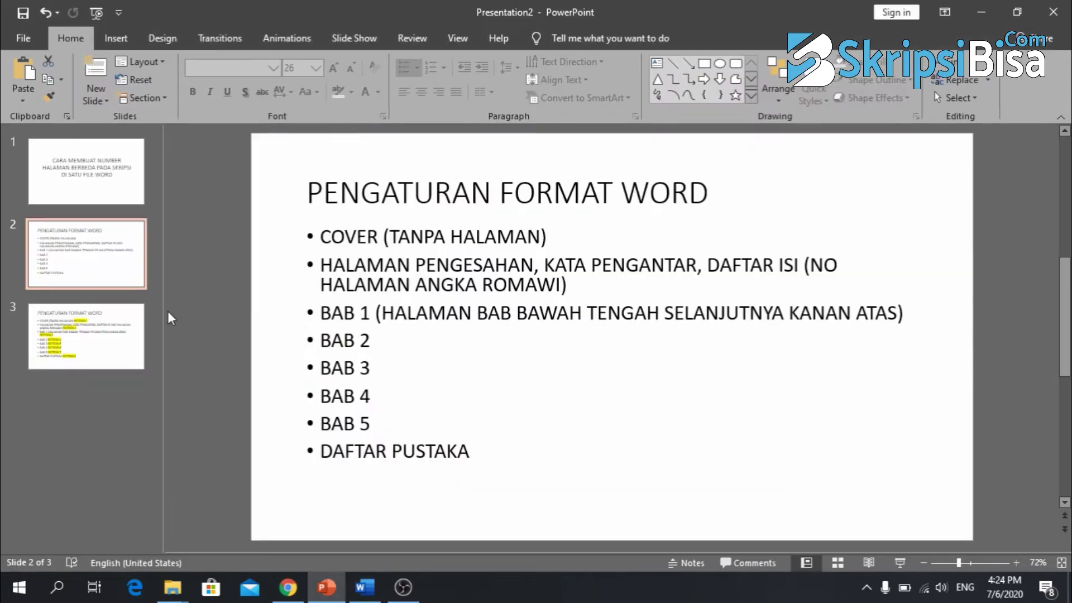
pyautogui.click(117, 345)
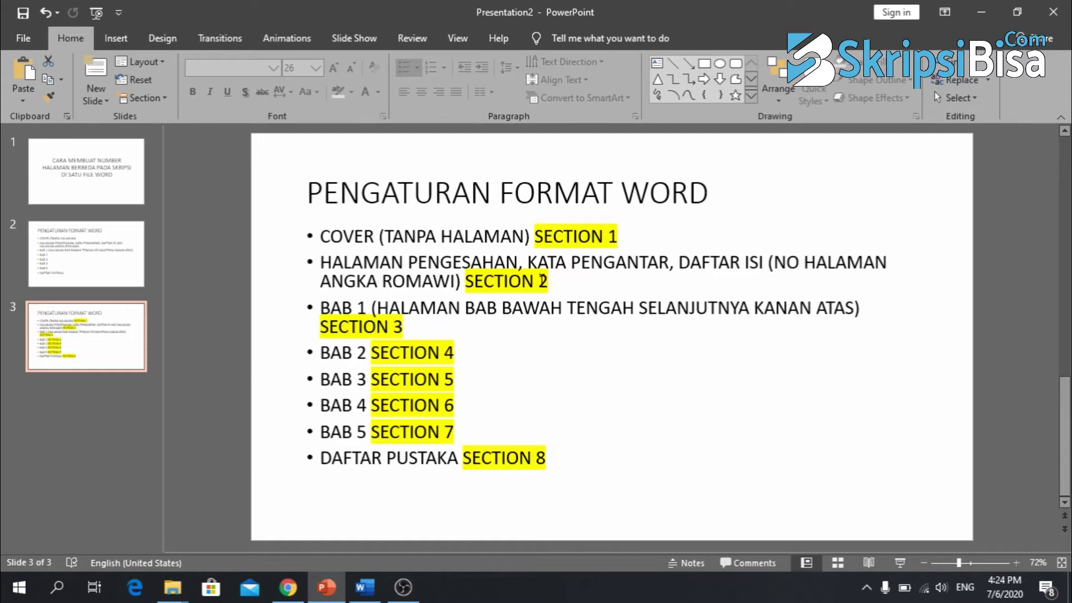
pyautogui.click(522, 280)
pyautogui.hotkey('alt', 'Tab')
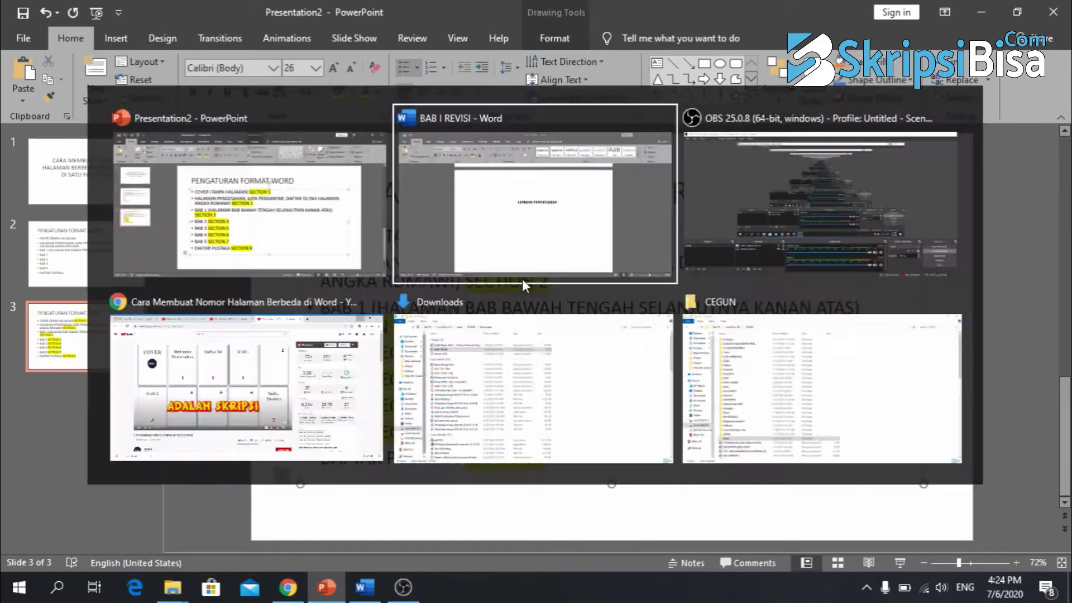
# Open the header of the LEMBAR PENGESAHAN page and compare its section and link labels with those of the cover page's header.
pyautogui.scroll(9, 488, 334)
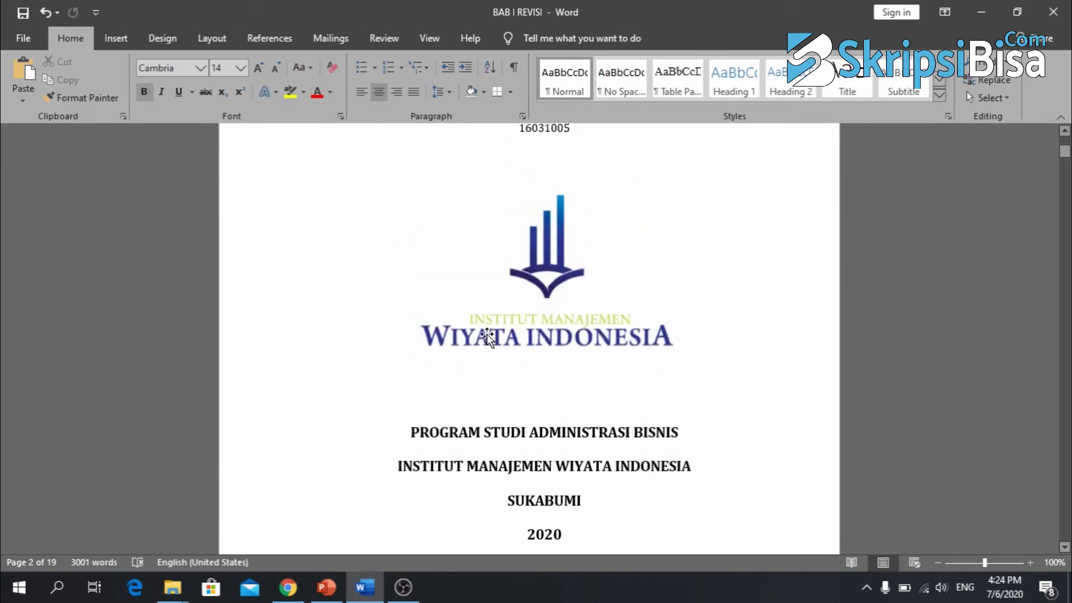
pyautogui.scroll(-6, 487, 335)
pyautogui.doubleClick(501, 378)
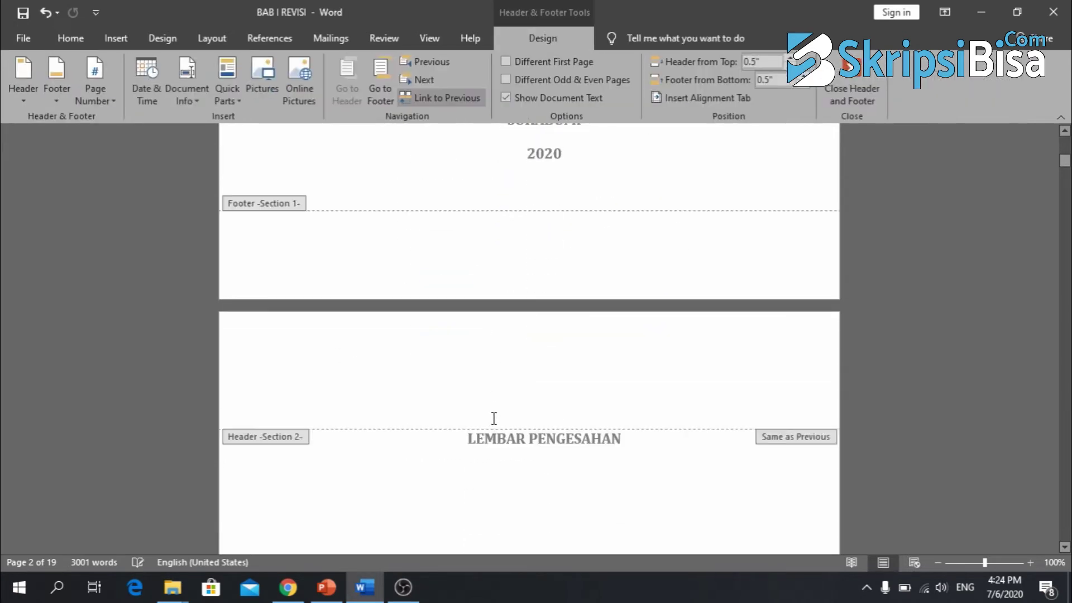
pyautogui.scroll(-4, 492, 419)
pyautogui.scroll(2, 495, 426)
pyautogui.scroll(-5, 496, 425)
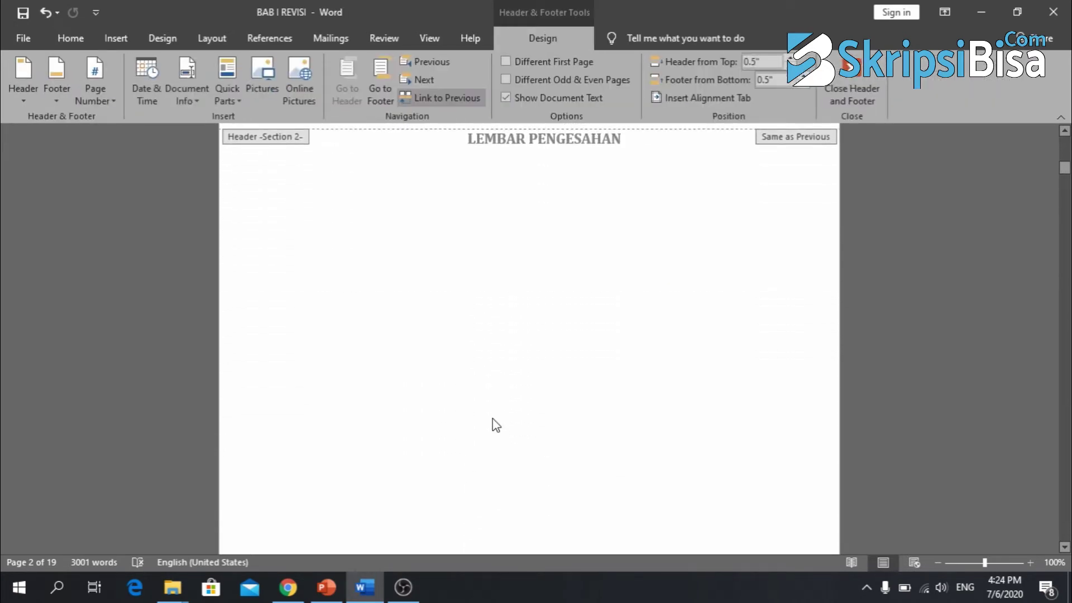
pyautogui.scroll(2, 496, 425)
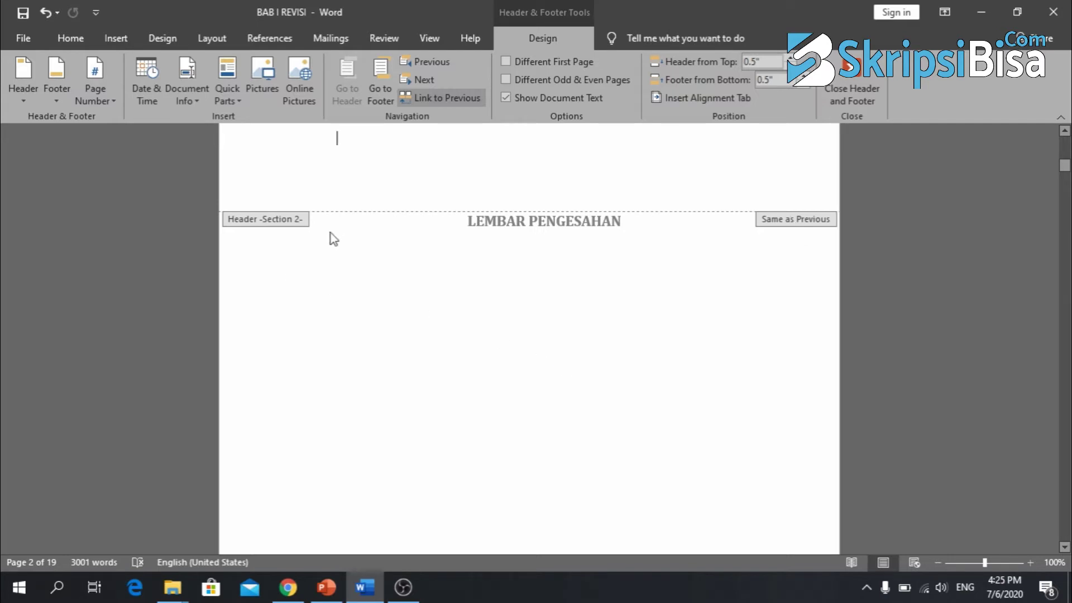
pyautogui.scroll(8, 373, 246)
pyautogui.scroll(8, 391, 260)
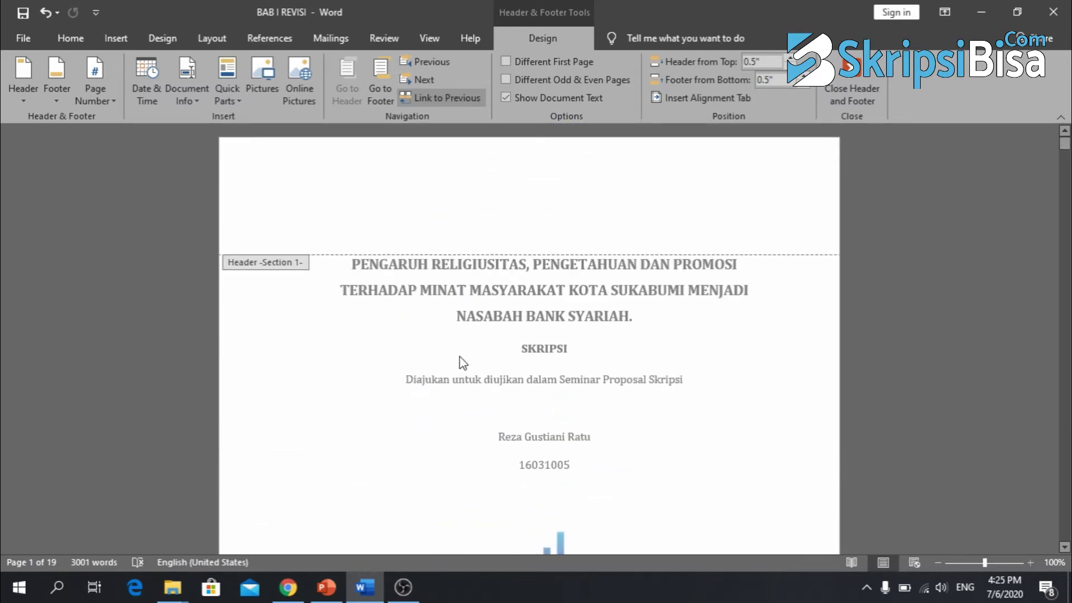
# Turn off Link to Previous for the Section 2 header on the LEMBAR PENGESAHAN page.
pyautogui.scroll(-10, 467, 405)
pyautogui.scroll(-5, 467, 406)
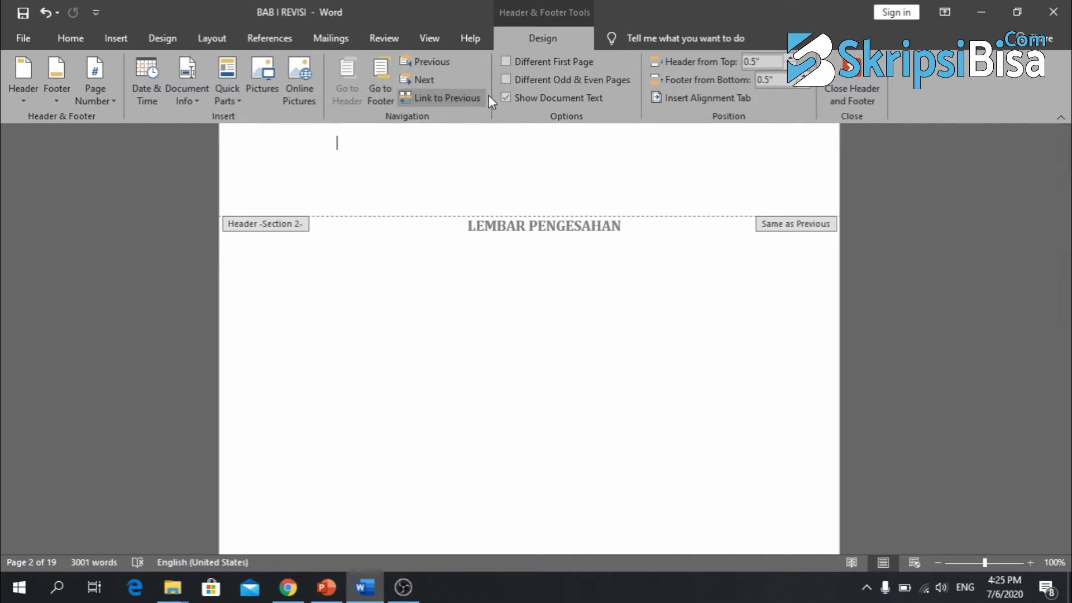
pyautogui.click(441, 99)
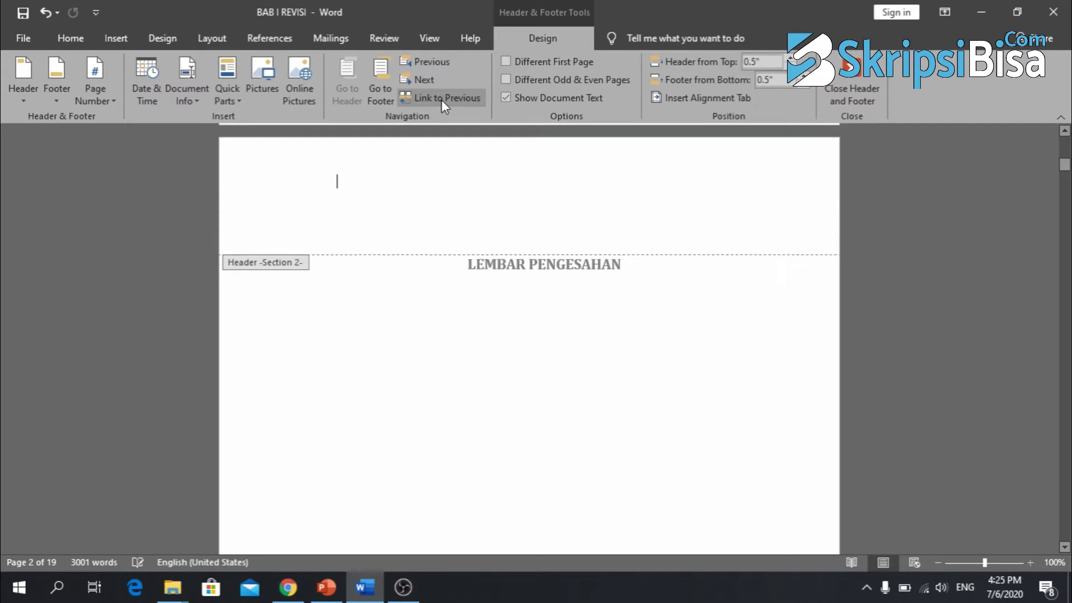
# Turn off Link to Previous for the Section 2 footer on the LEMBAR PENGESAHAN page and return to the body text.
pyautogui.scroll(-6, 698, 312)
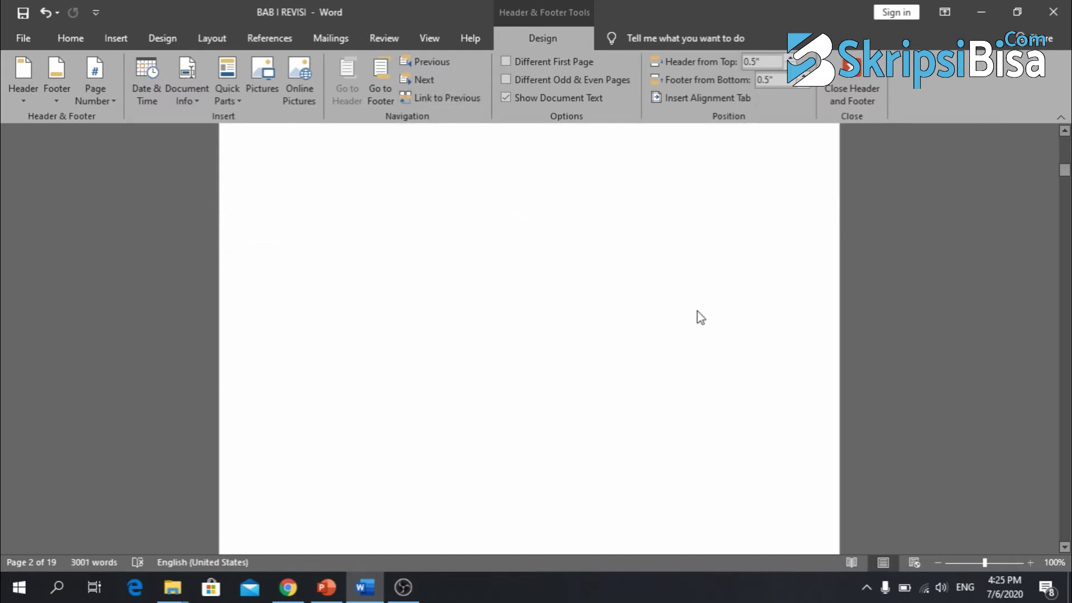
pyautogui.click(678, 327)
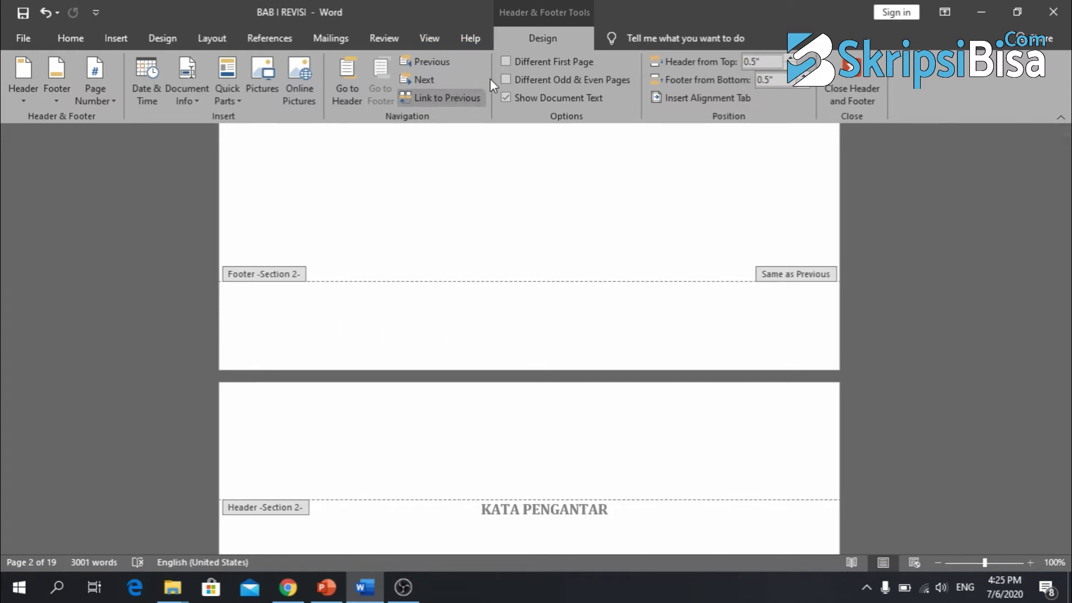
pyautogui.click(464, 99)
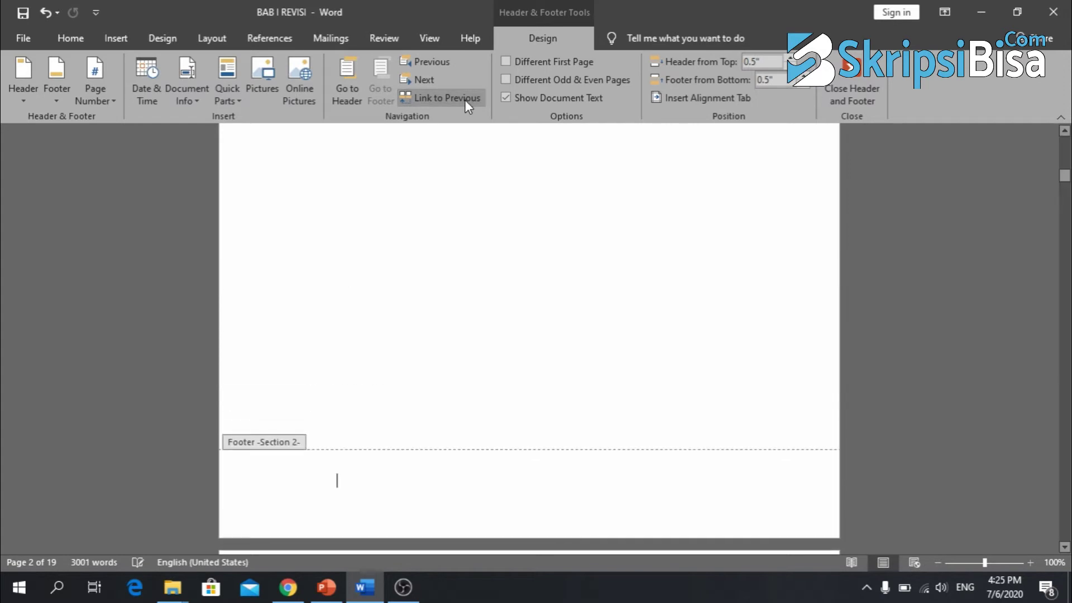
pyautogui.doubleClick(466, 243)
# Recheck the section labels of the cover page's header and footer, and close the header and footer view.
pyautogui.scroll(10, 465, 244)
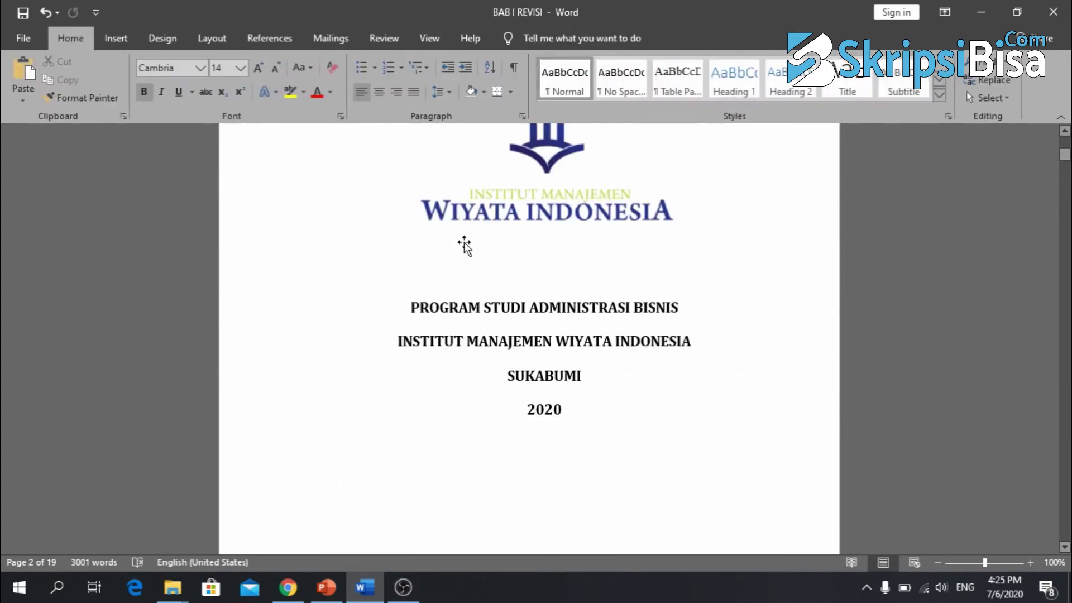
pyautogui.scroll(1, 466, 243)
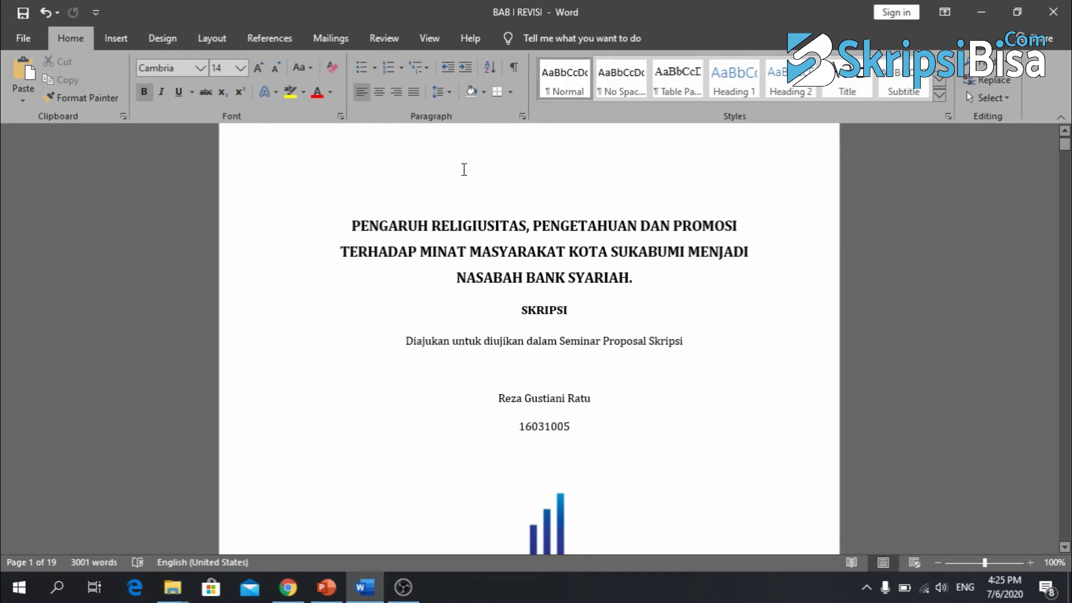
pyautogui.doubleClick(463, 169)
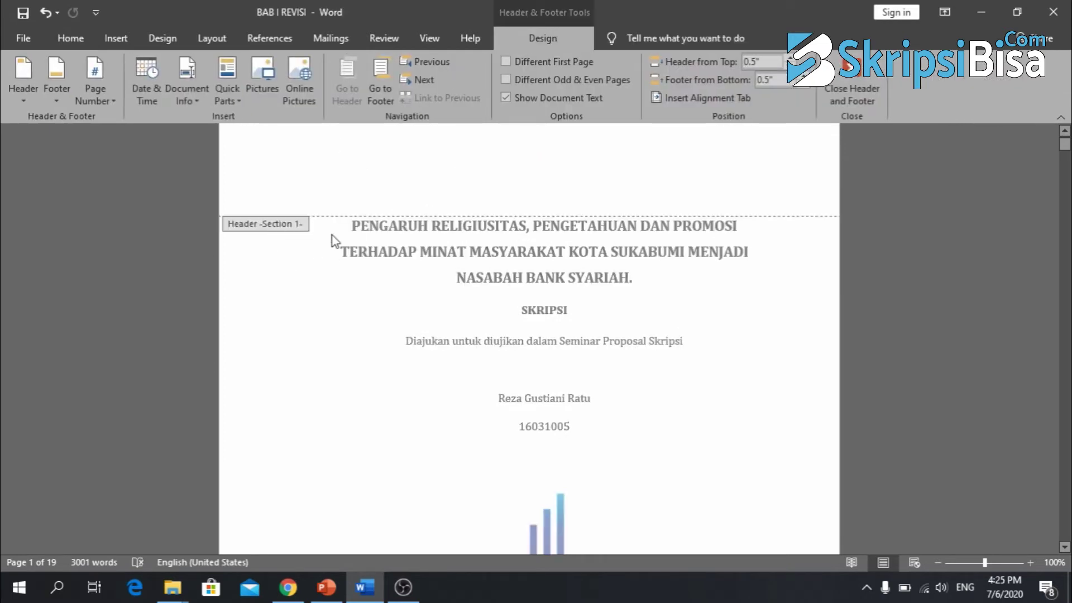
pyautogui.scroll(-8, 389, 337)
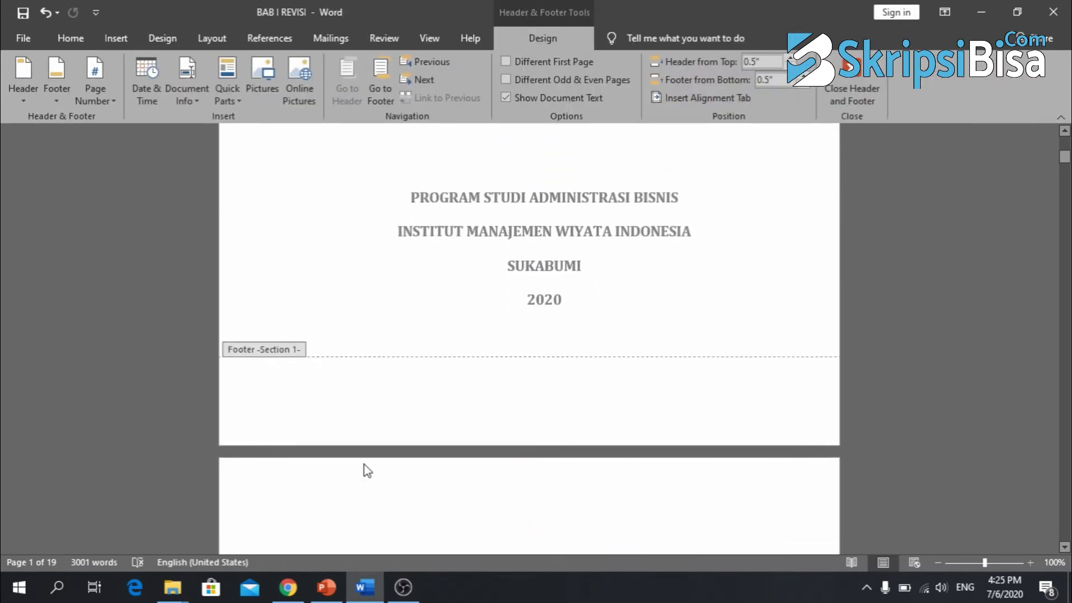
pyautogui.scroll(-5, 367, 471)
pyautogui.doubleClick(390, 401)
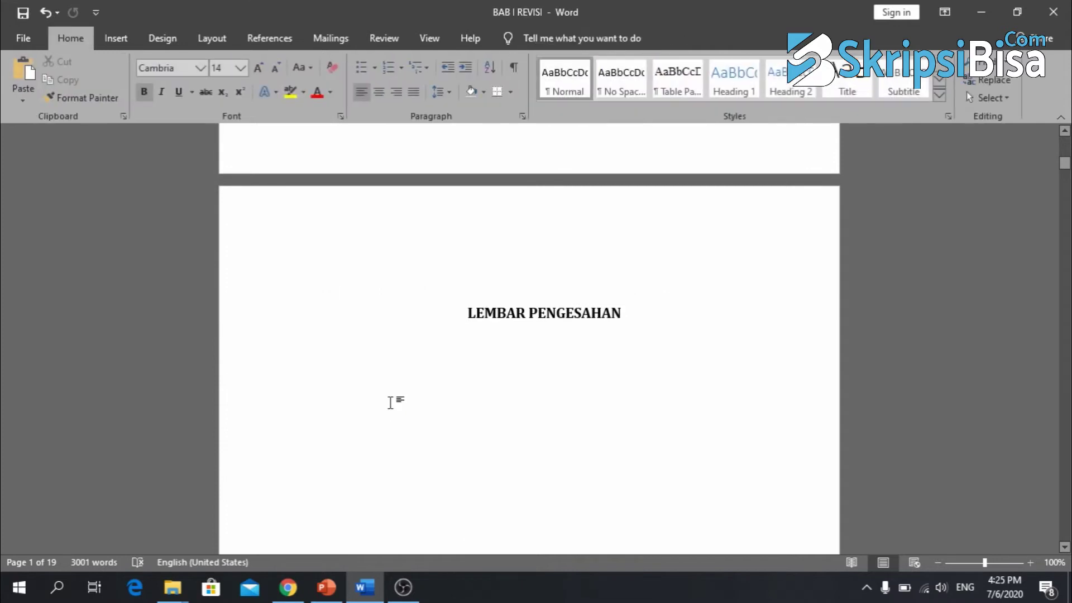
# Check which section the headers of the KATA PENGANTAR, DAFTAR ISI and BAB I pages belong to, and close the header view.
pyautogui.scroll(-5, 390, 401)
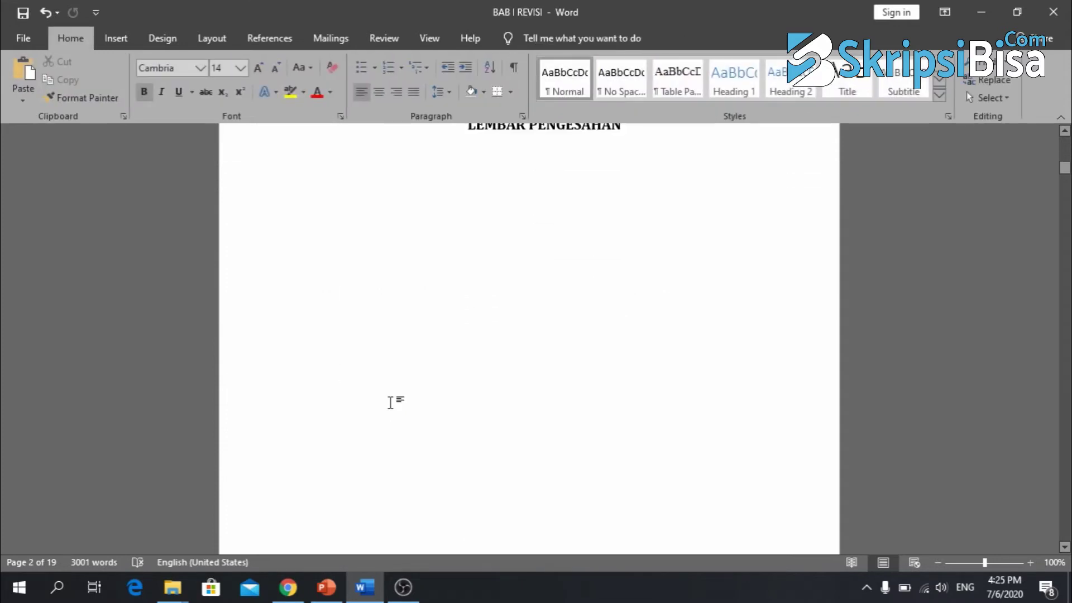
pyautogui.scroll(-4, 394, 409)
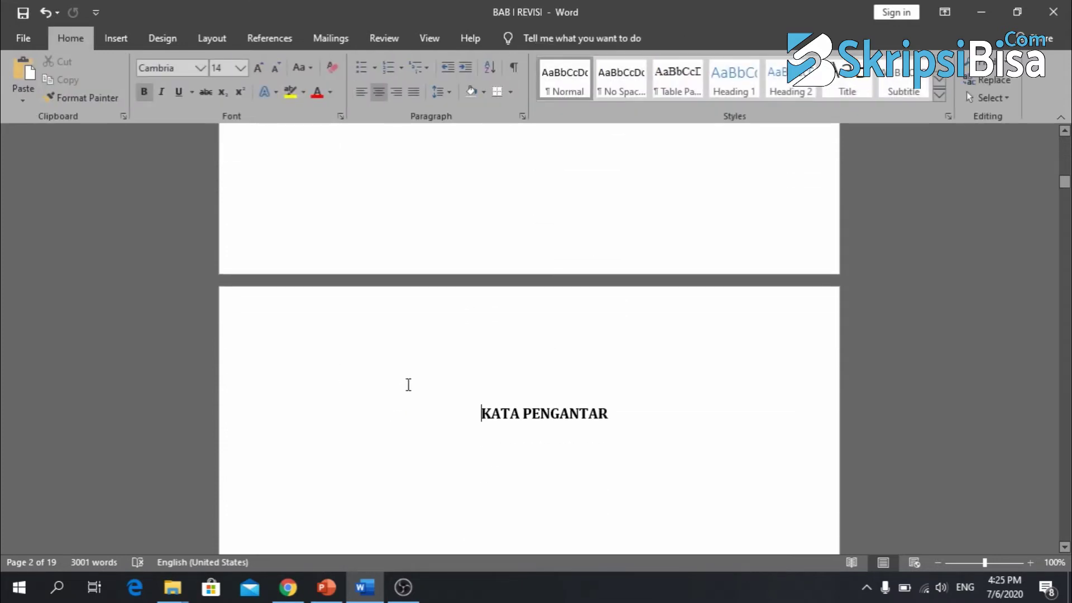
pyautogui.doubleClick(414, 348)
pyautogui.scroll(-5, 408, 455)
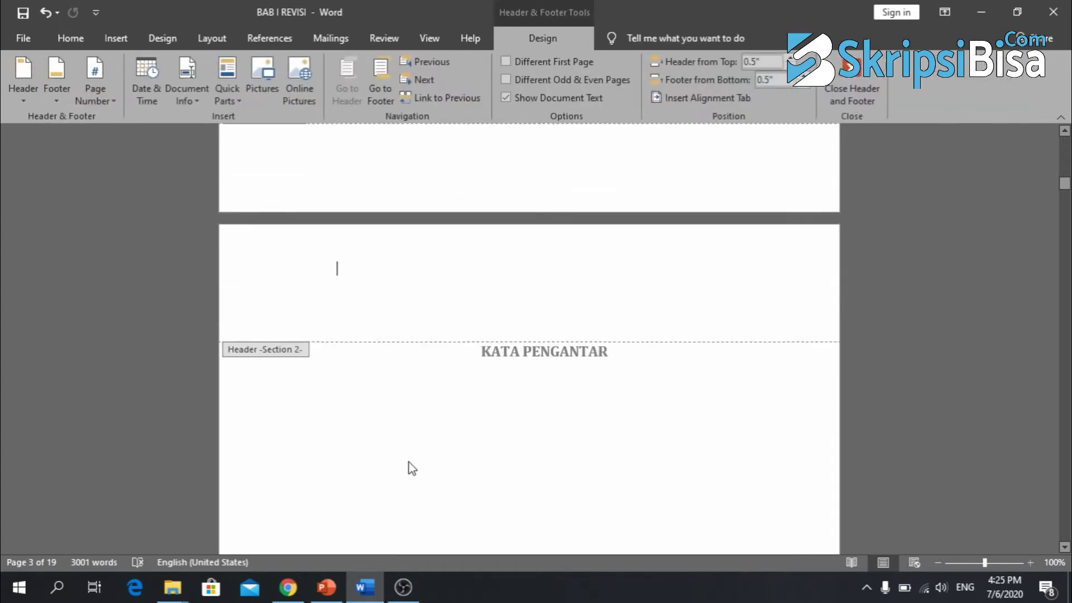
pyautogui.scroll(-8, 412, 468)
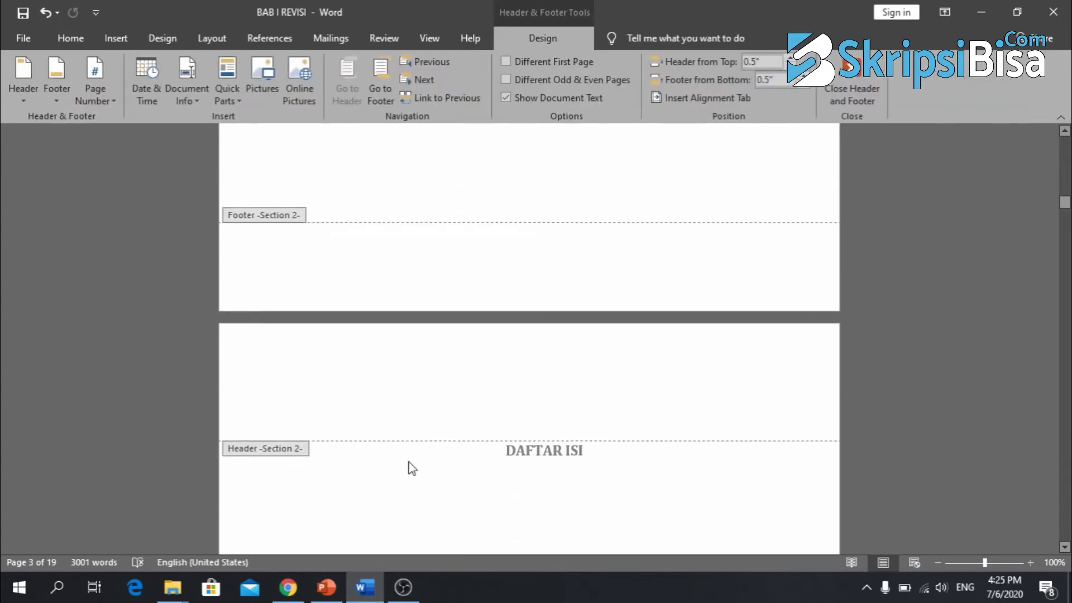
pyautogui.scroll(-10, 411, 467)
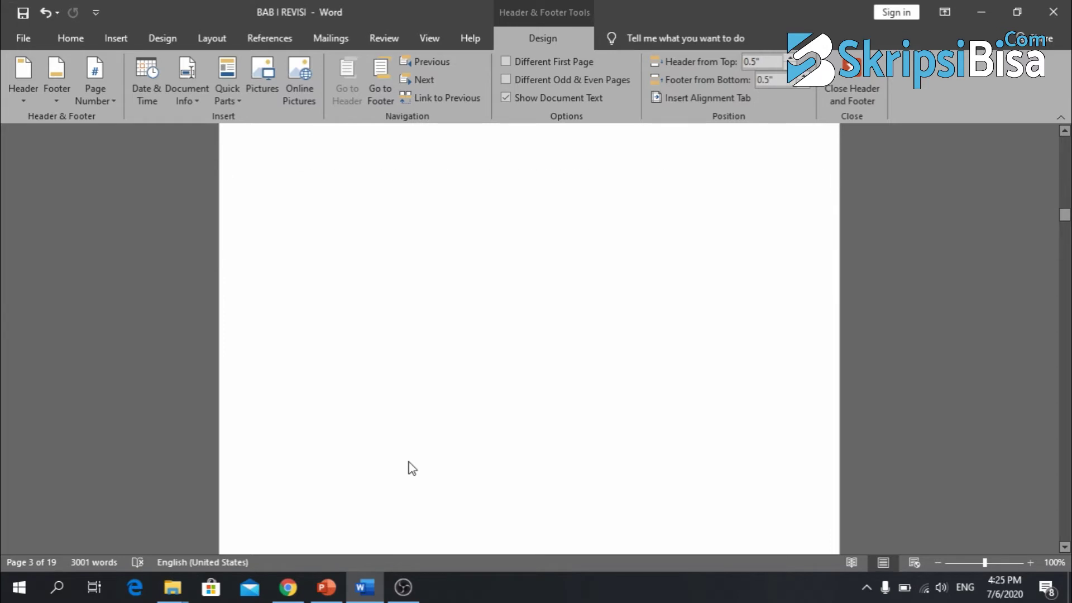
pyautogui.scroll(-10, 409, 461)
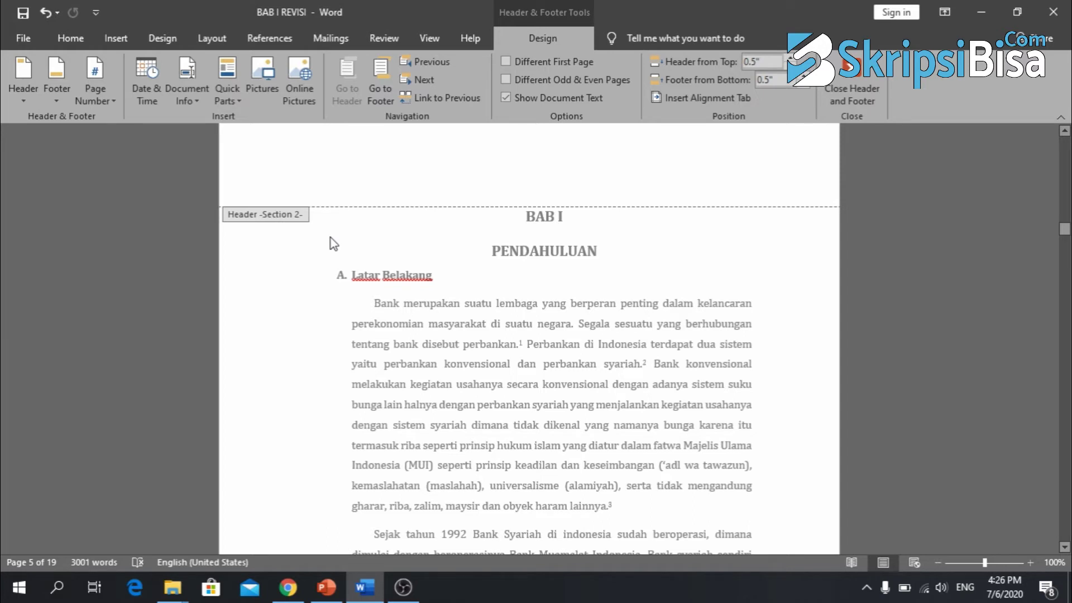
pyautogui.doubleClick(451, 249)
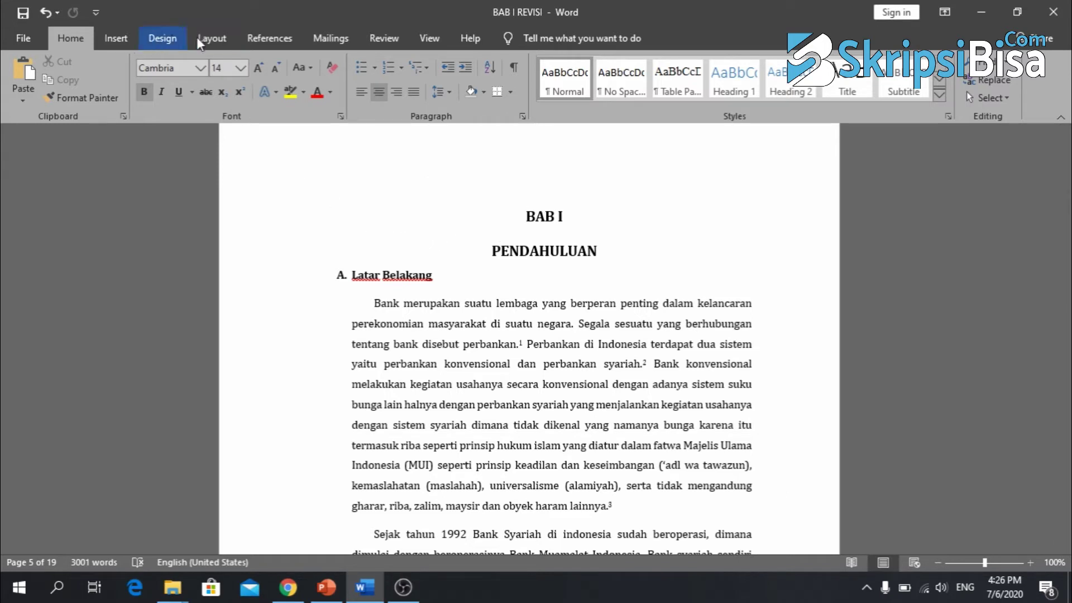
# Insert a Next Page section break directly before the BAB I heading.
pyautogui.click(217, 37)
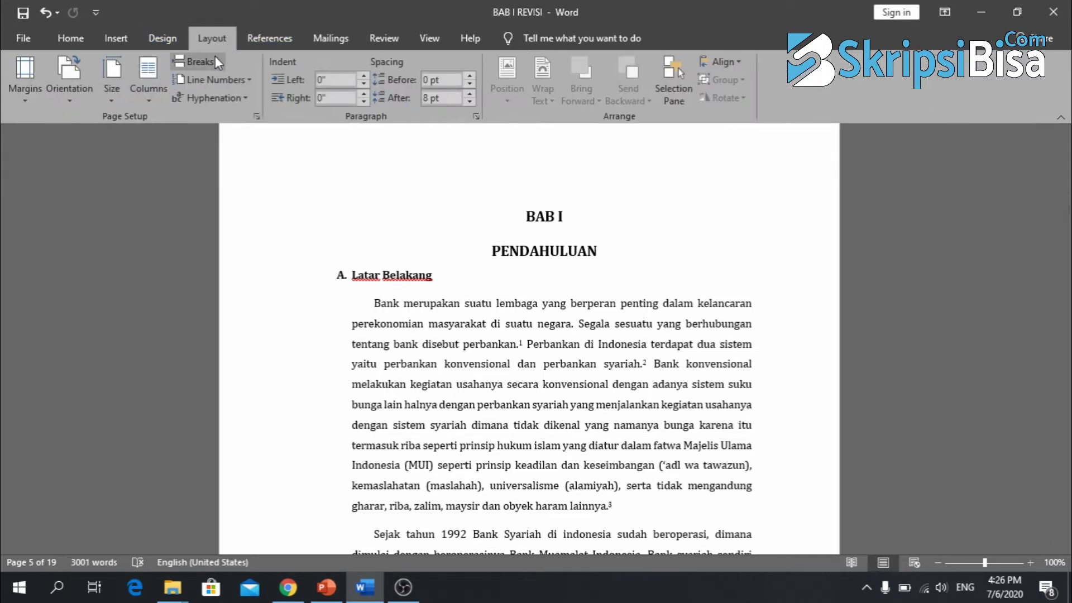
pyautogui.click(215, 60)
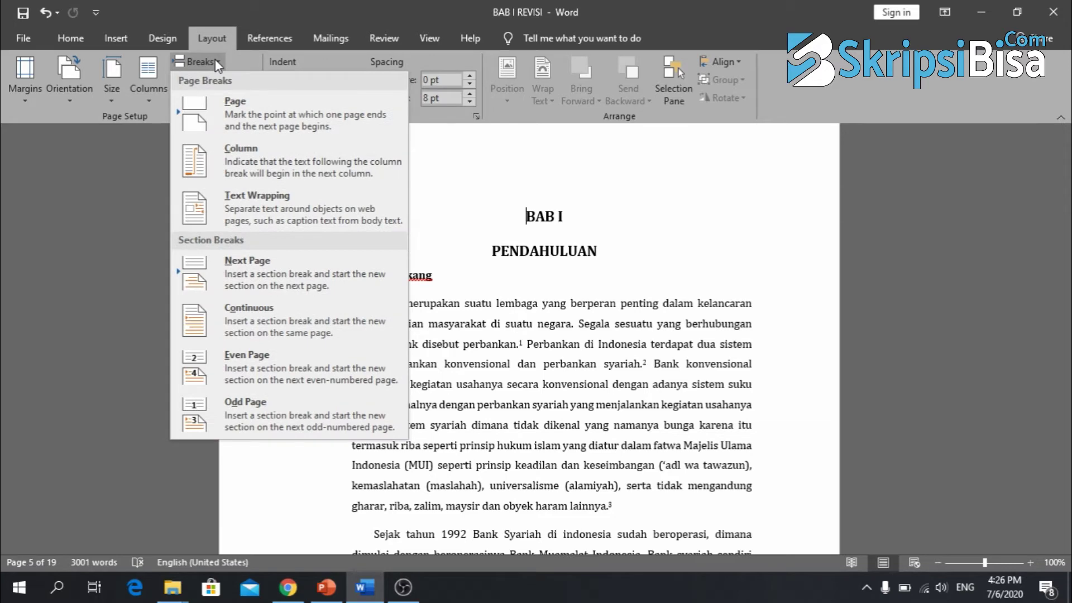
pyautogui.click(264, 266)
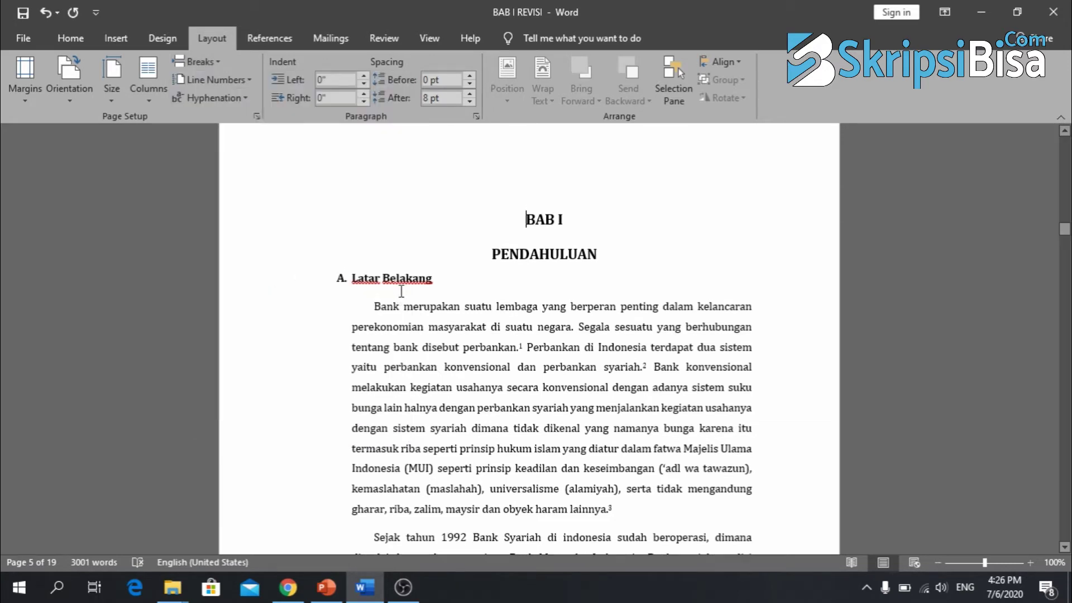
# Compare the header section labels of the DAFTAR ISI and BAB I pages, and turn off Link to Previous for the Section 3 header.
pyautogui.doubleClick(448, 279)
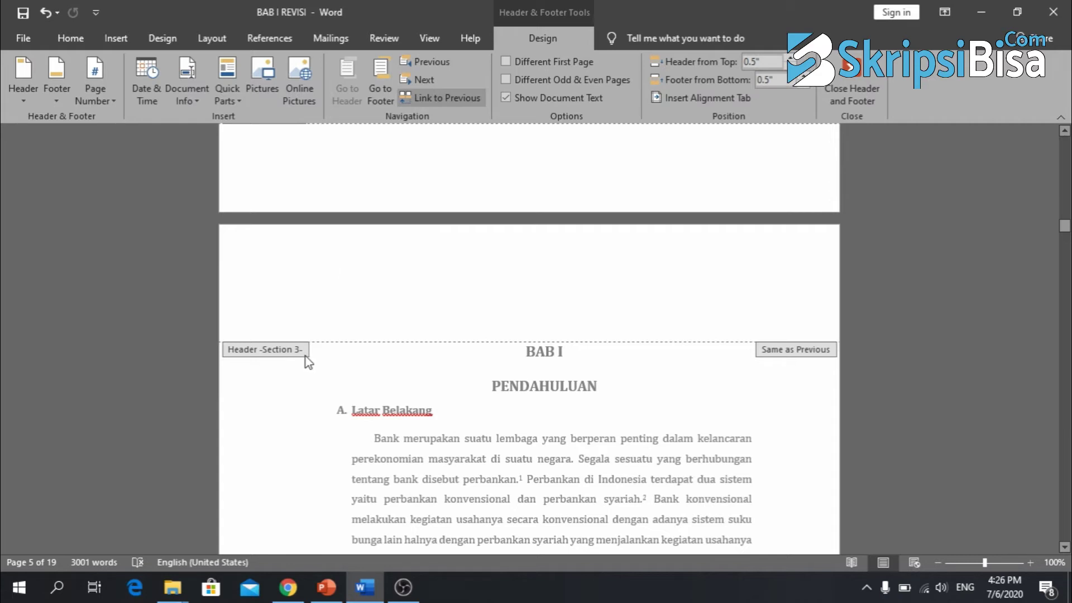
pyautogui.scroll(20, 379, 352)
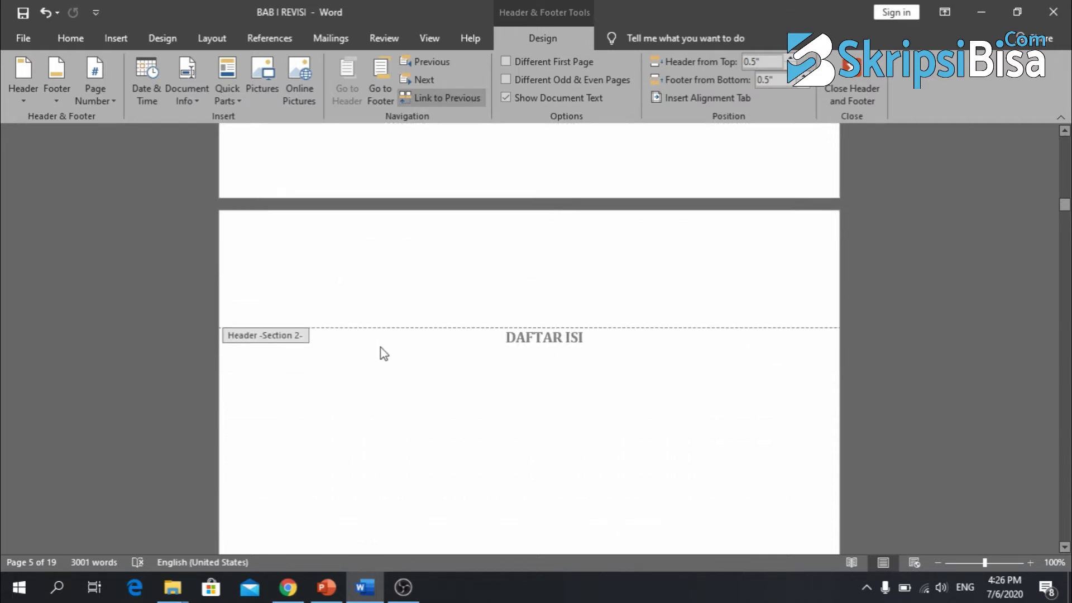
pyautogui.scroll(-20, 402, 416)
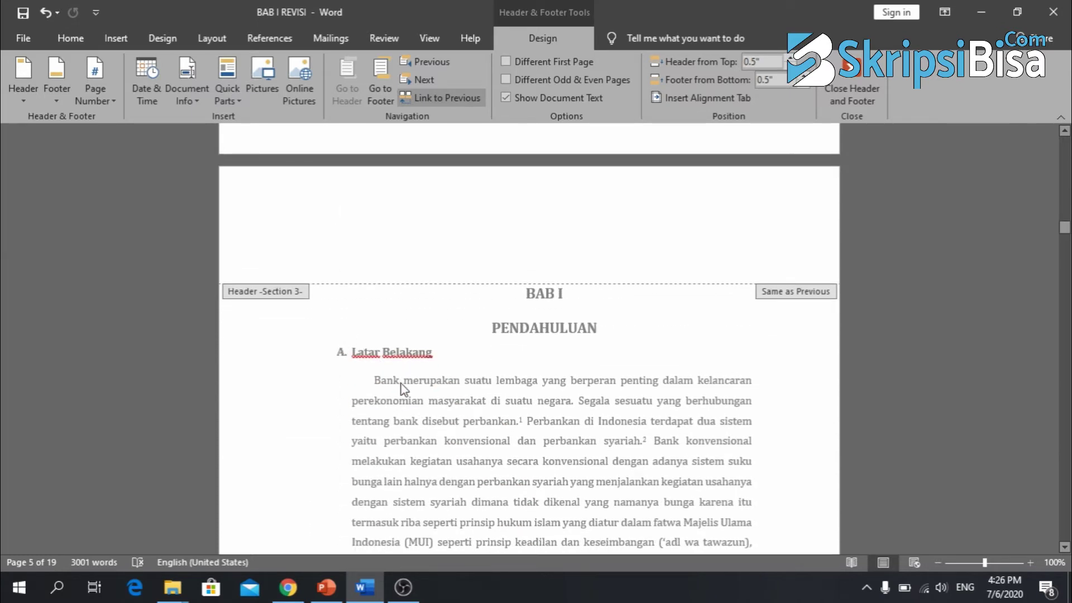
pyautogui.scroll(-1, 402, 385)
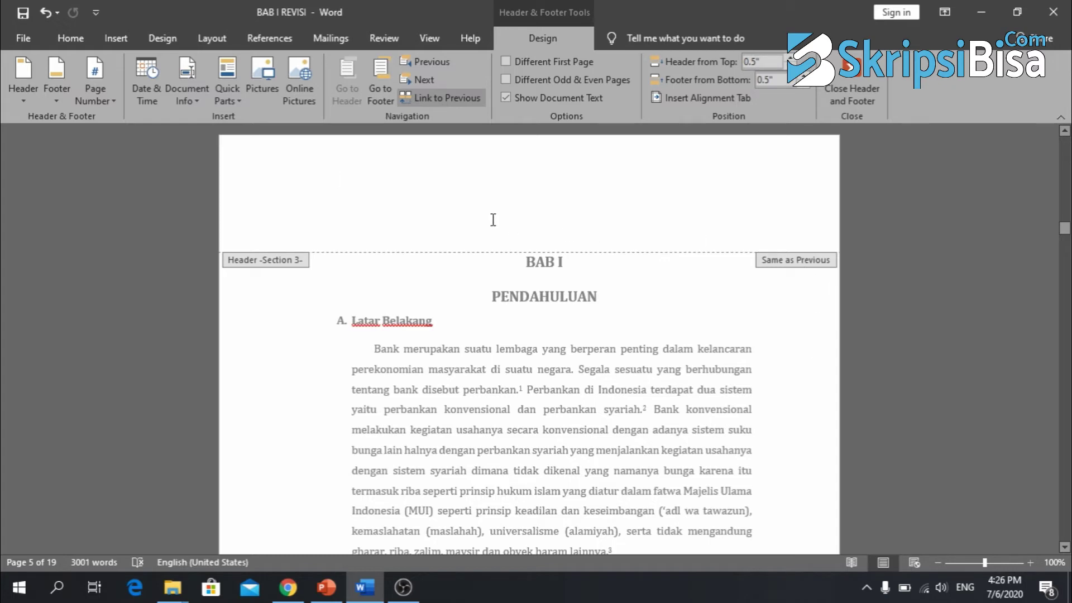
pyautogui.click(447, 96)
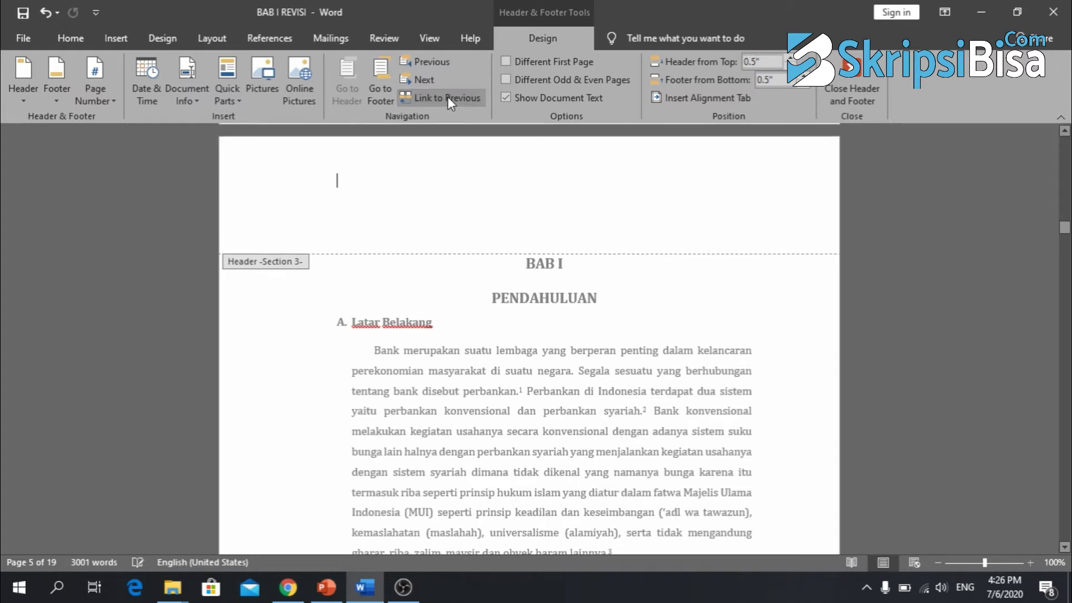
# Turn off Link to Previous for the Section 3 footer on the first BAB I page and return to the body text.
pyautogui.scroll(-6, 545, 306)
pyautogui.scroll(-5, 547, 307)
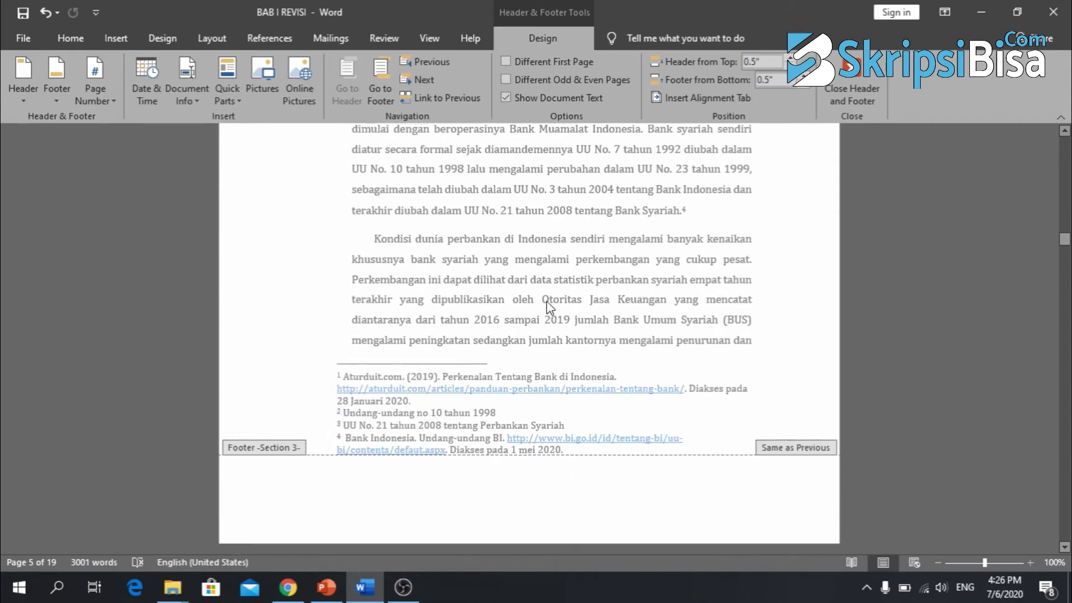
pyautogui.click(469, 367)
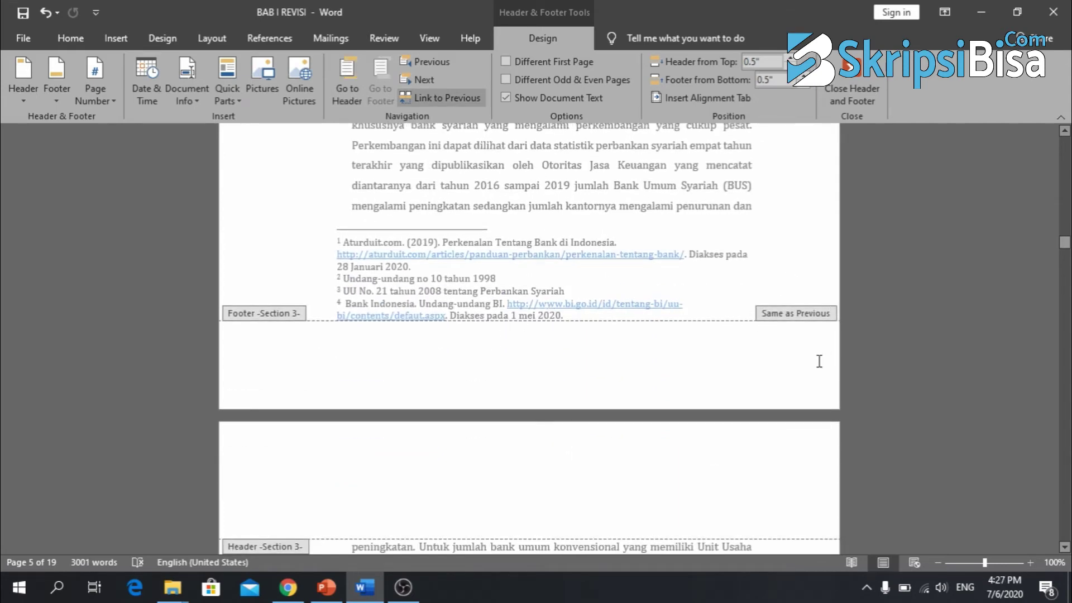
pyautogui.click(468, 99)
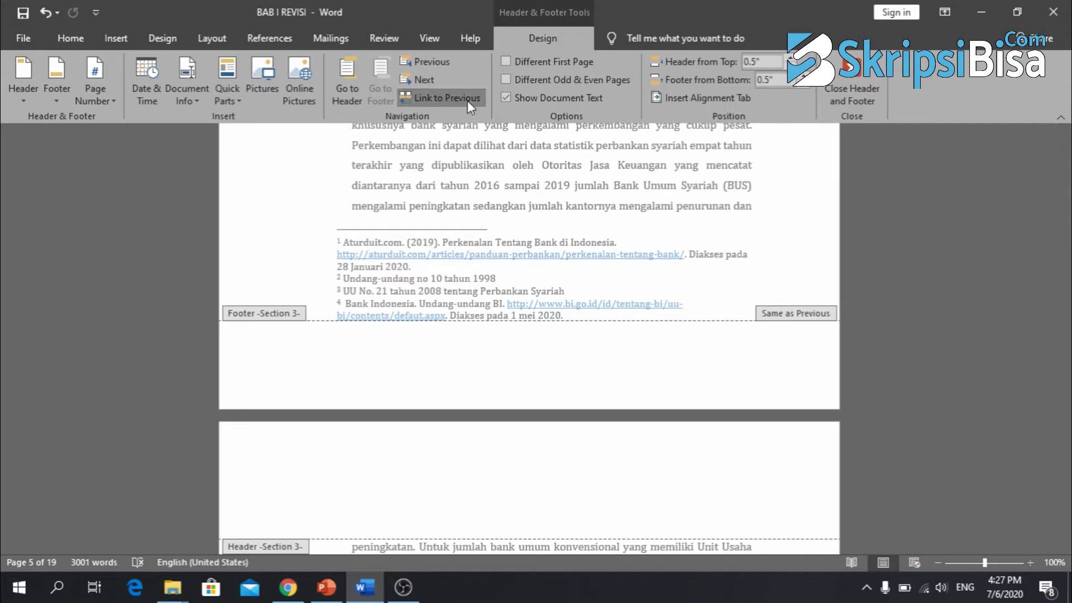
pyautogui.scroll(10, 491, 240)
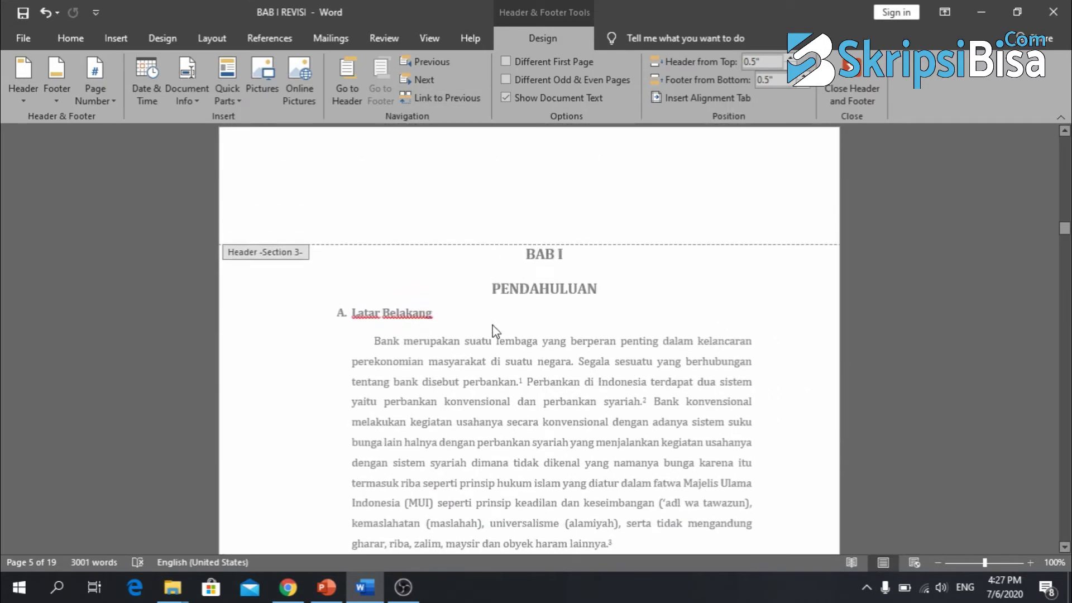
pyautogui.doubleClick(493, 335)
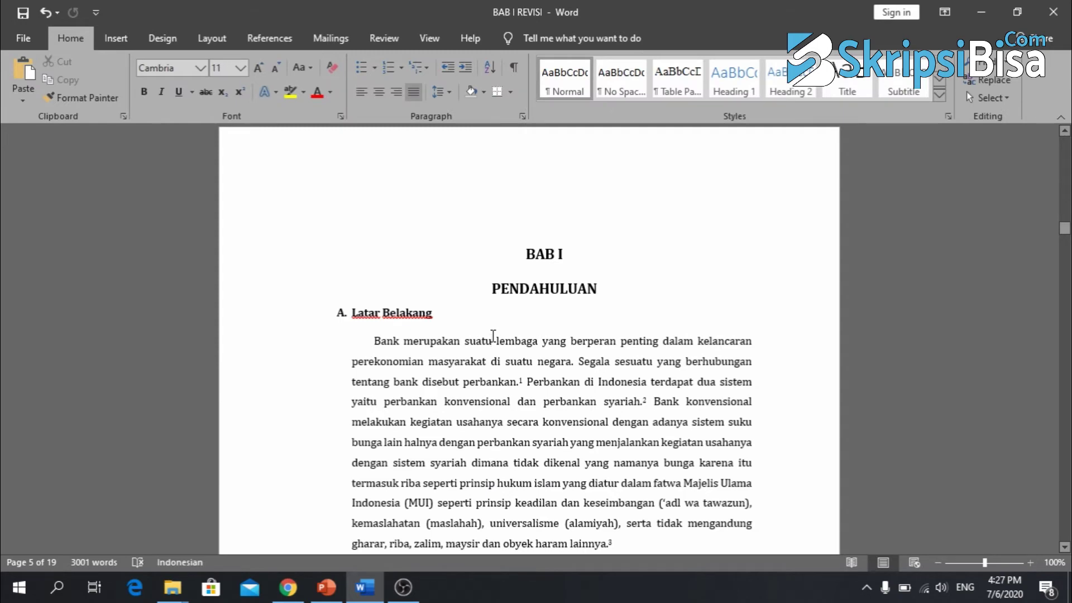
# Recheck the footer label on the first BAB I page and close the header and footer view.
pyautogui.scroll(-6, 492, 334)
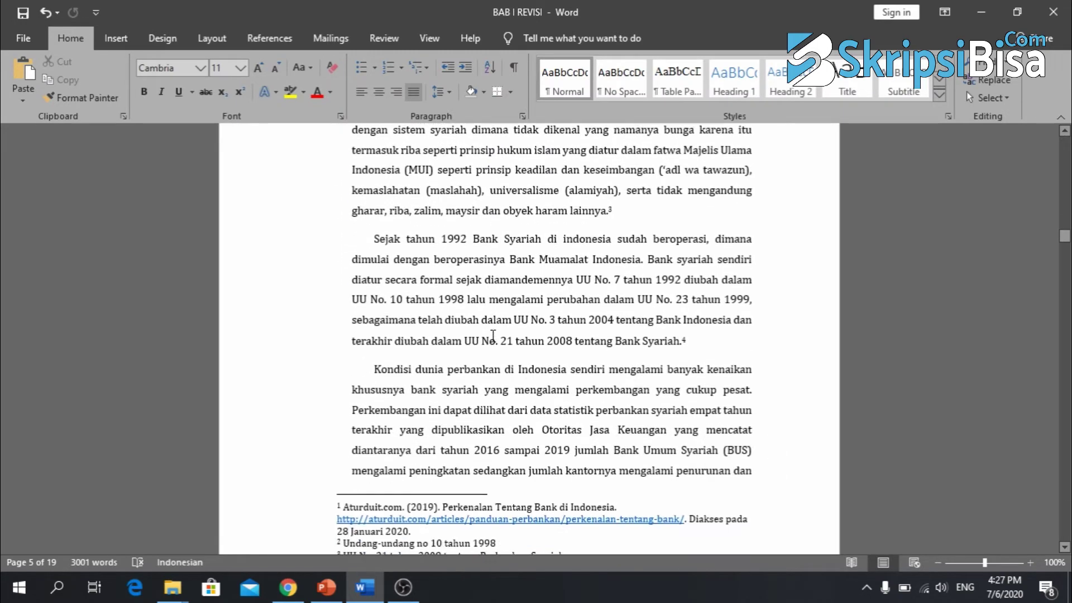
pyautogui.scroll(-4, 493, 335)
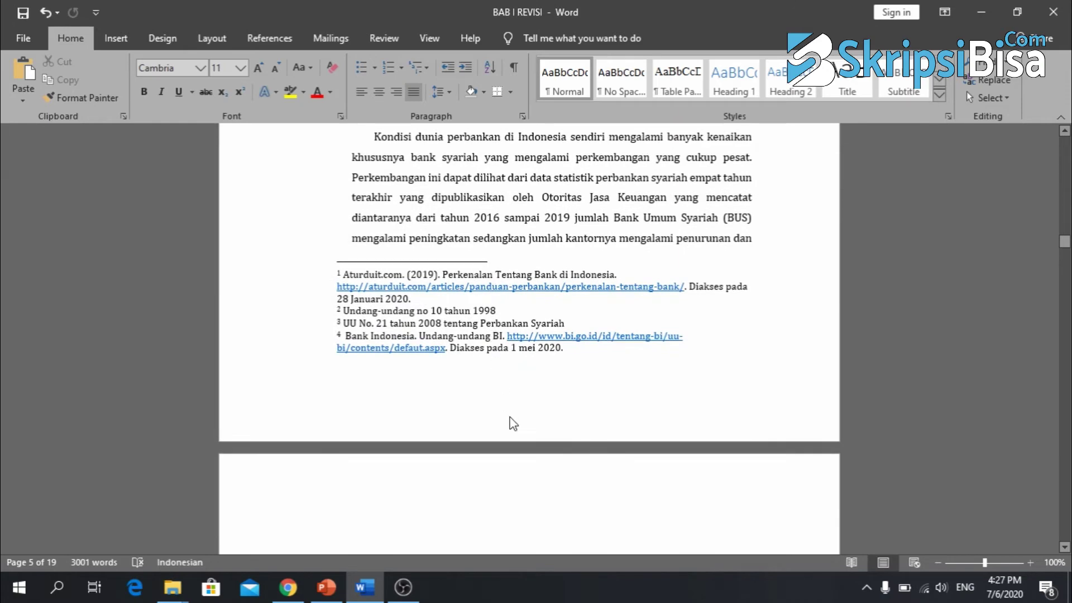
pyautogui.doubleClick(510, 416)
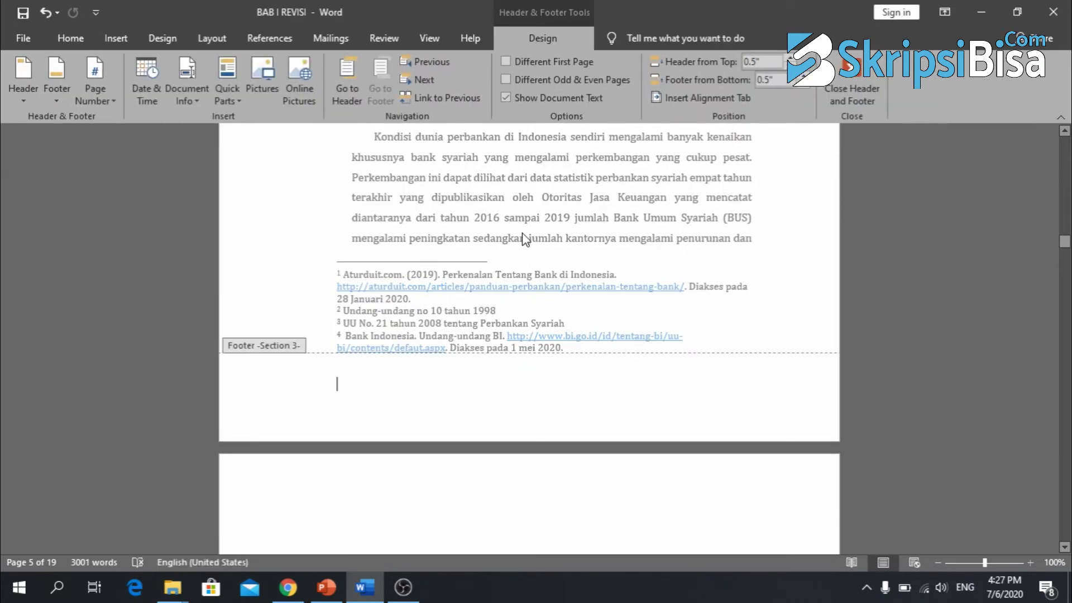
pyautogui.doubleClick(495, 273)
pyautogui.scroll(-2, 505, 302)
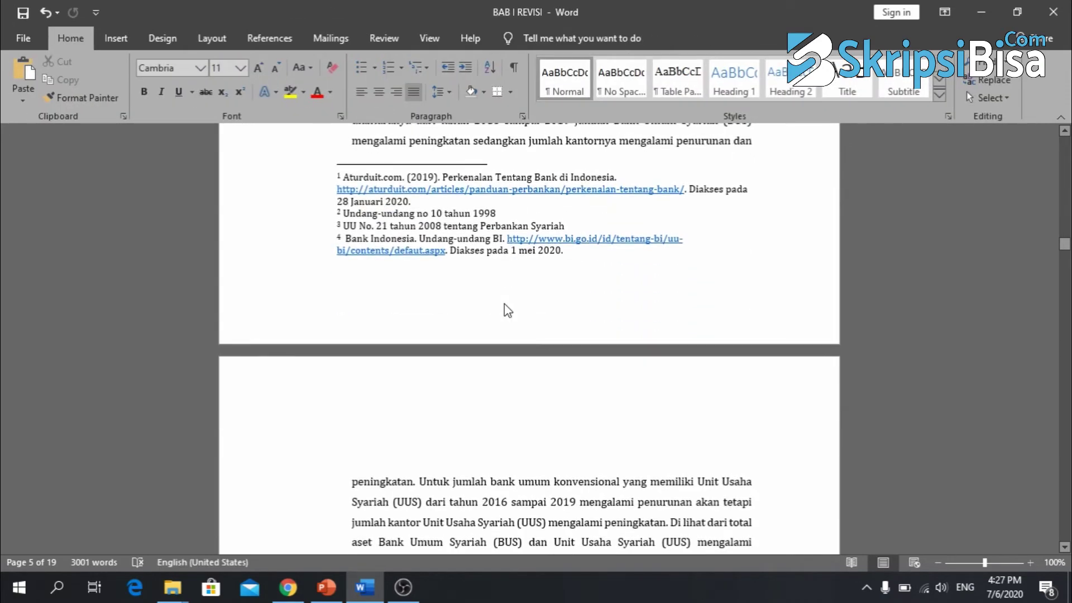
pyautogui.scroll(10, 522, 312)
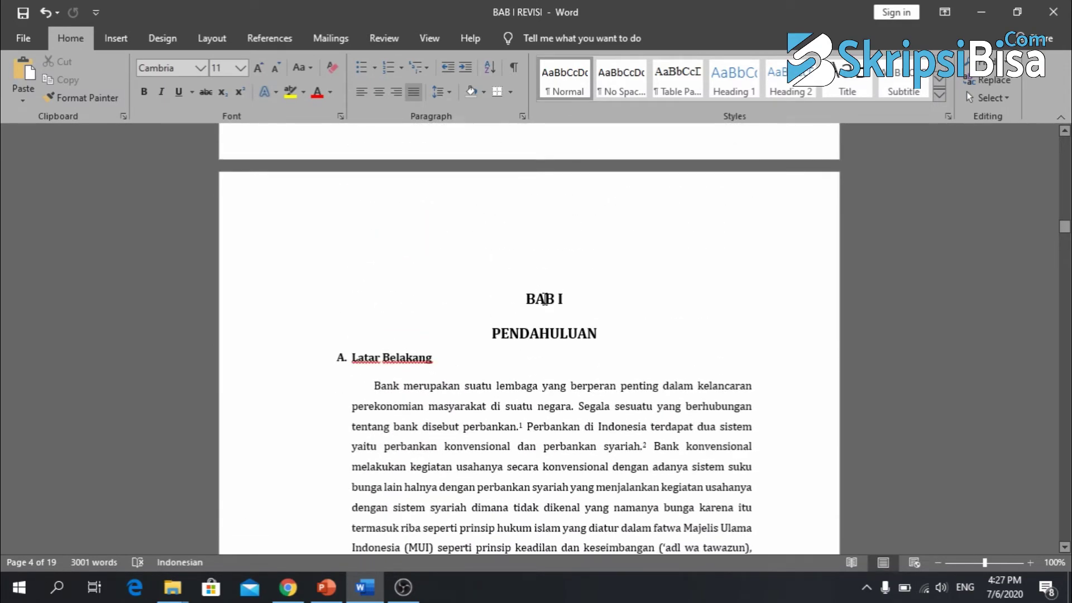
# Turn on Different First Page for Section 3 from the footer of the first BAB I page, and return to the body text.
pyautogui.click(544, 300)
pyautogui.scroll(-12, 537, 375)
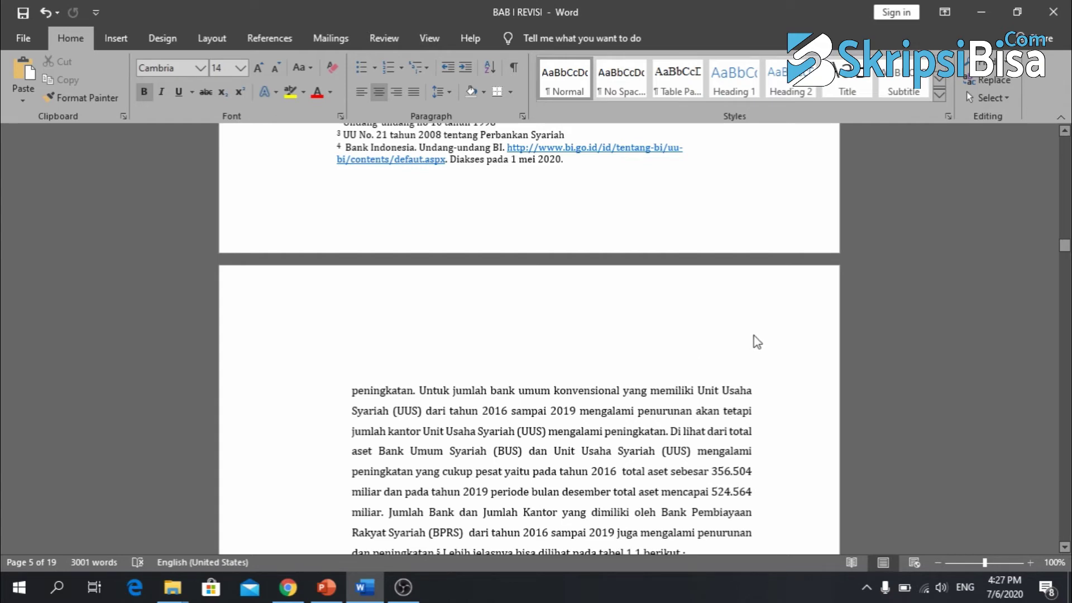
pyautogui.scroll(3, 664, 391)
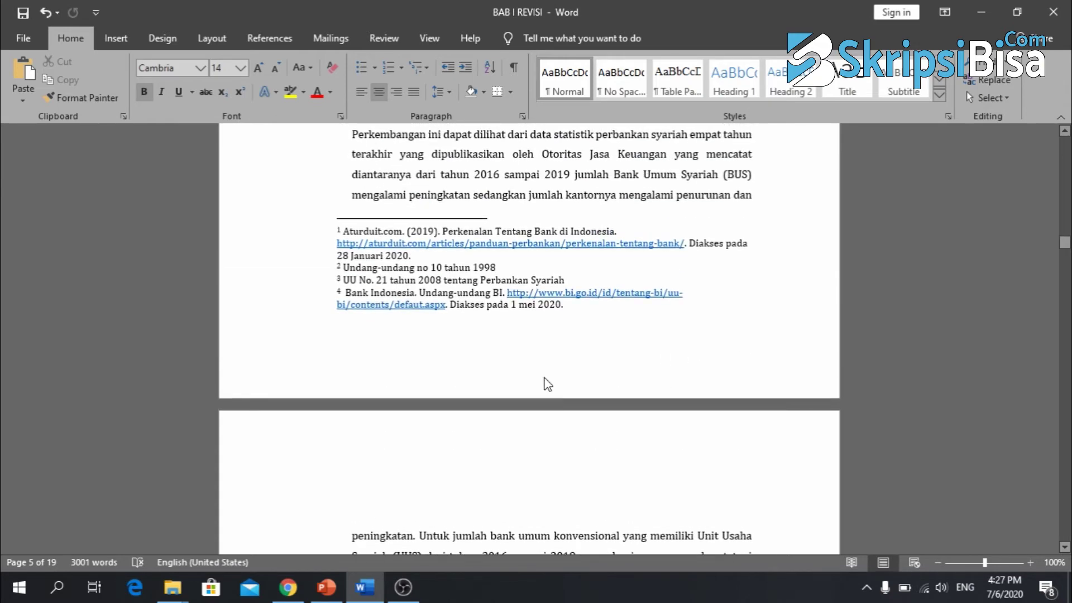
pyautogui.doubleClick(539, 356)
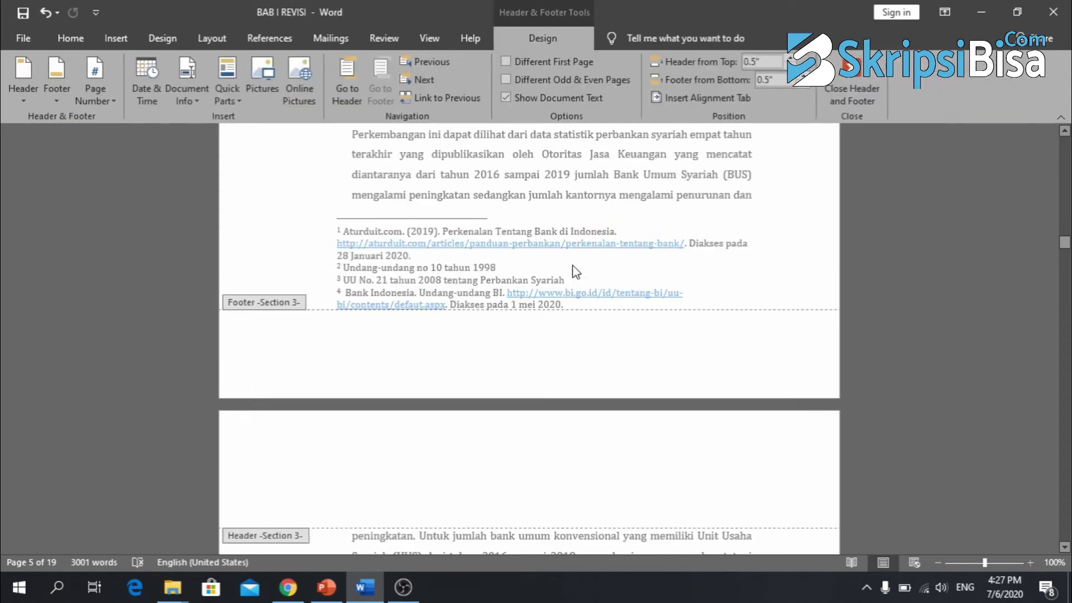
pyautogui.scroll(5, 575, 272)
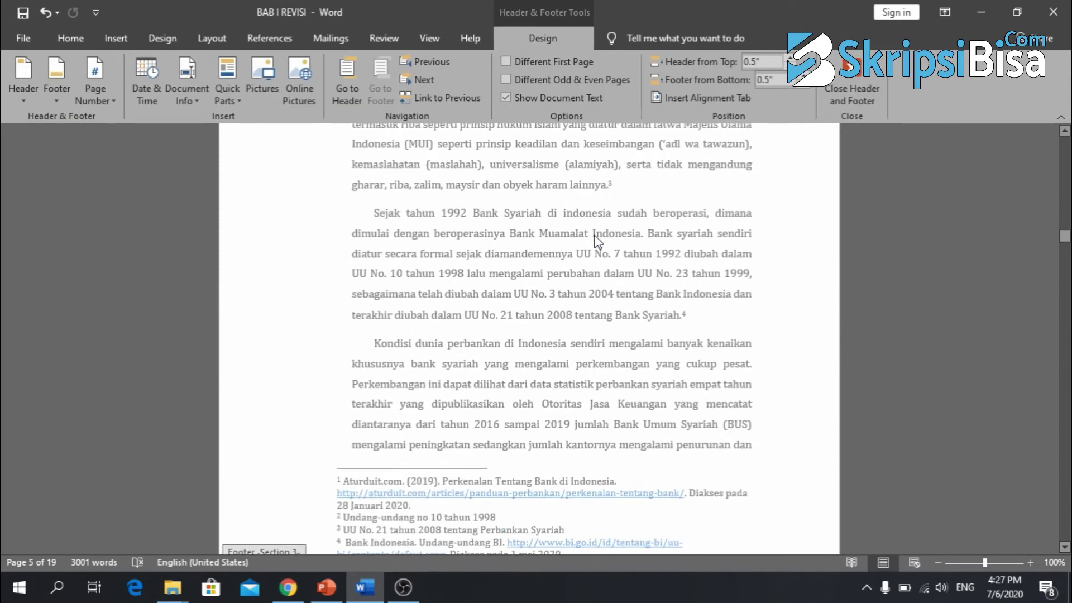
pyautogui.scroll(-3, 596, 241)
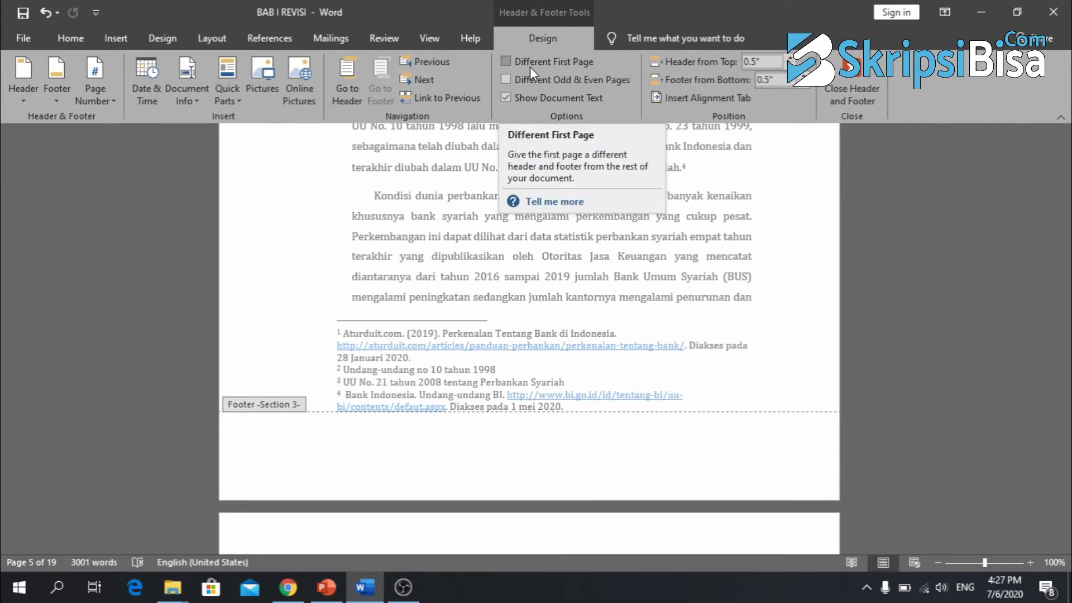
pyautogui.click(507, 61)
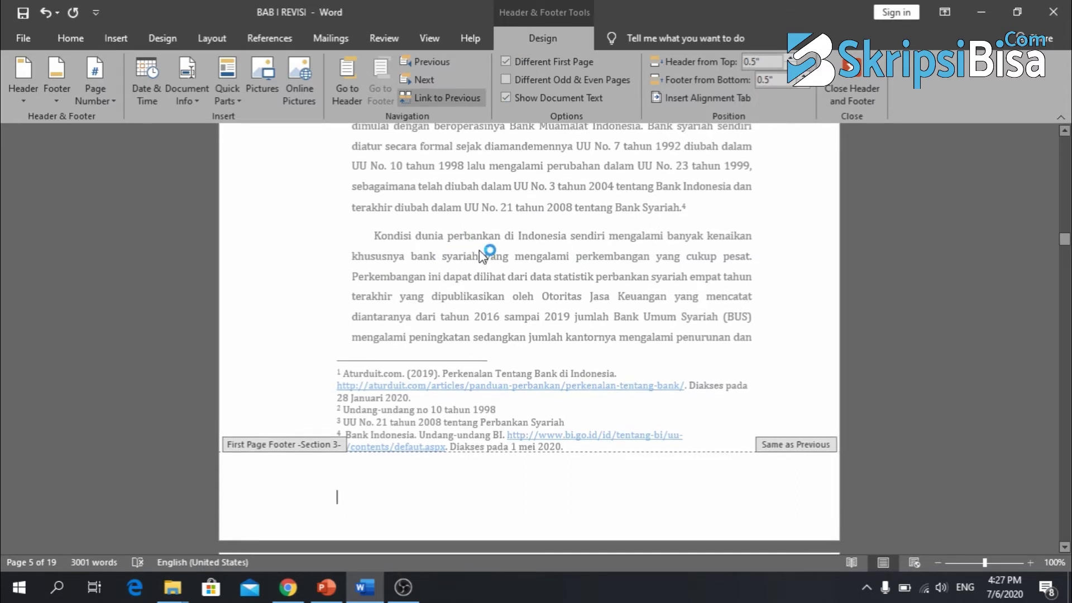
pyautogui.scroll(-10, 475, 307)
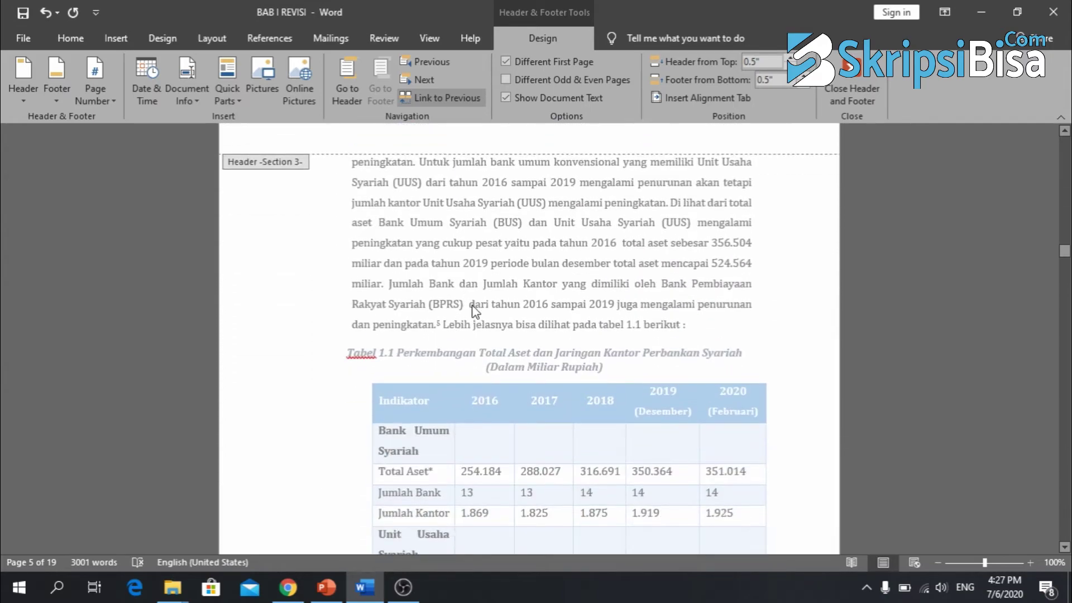
pyautogui.doubleClick(475, 307)
# Check which section the header of the BAB II page belongs to, and close the header view.
pyautogui.scroll(-15, 474, 306)
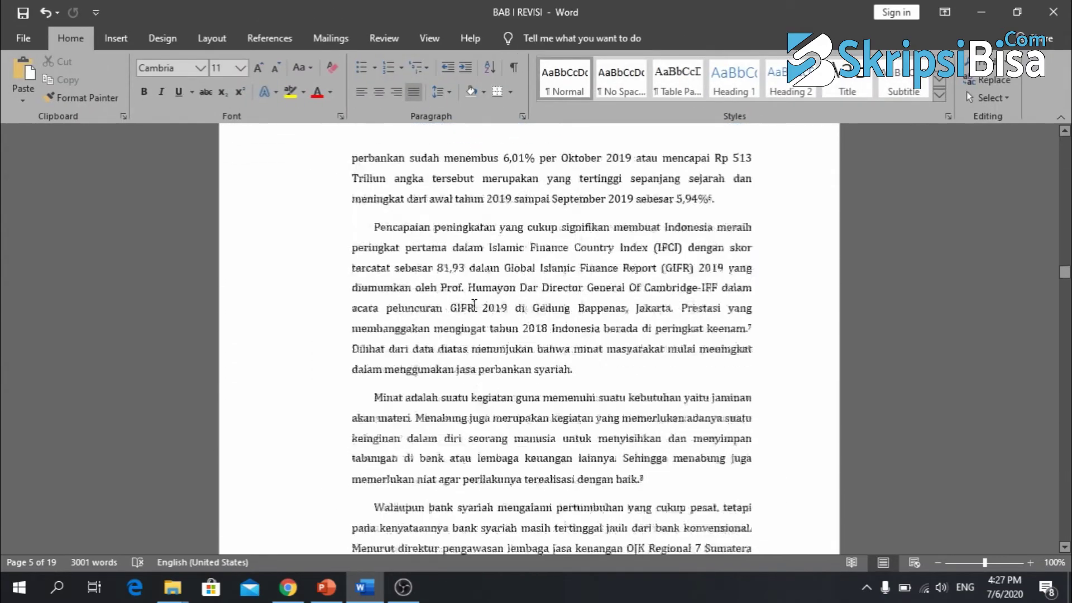
pyautogui.scroll(-15, 474, 305)
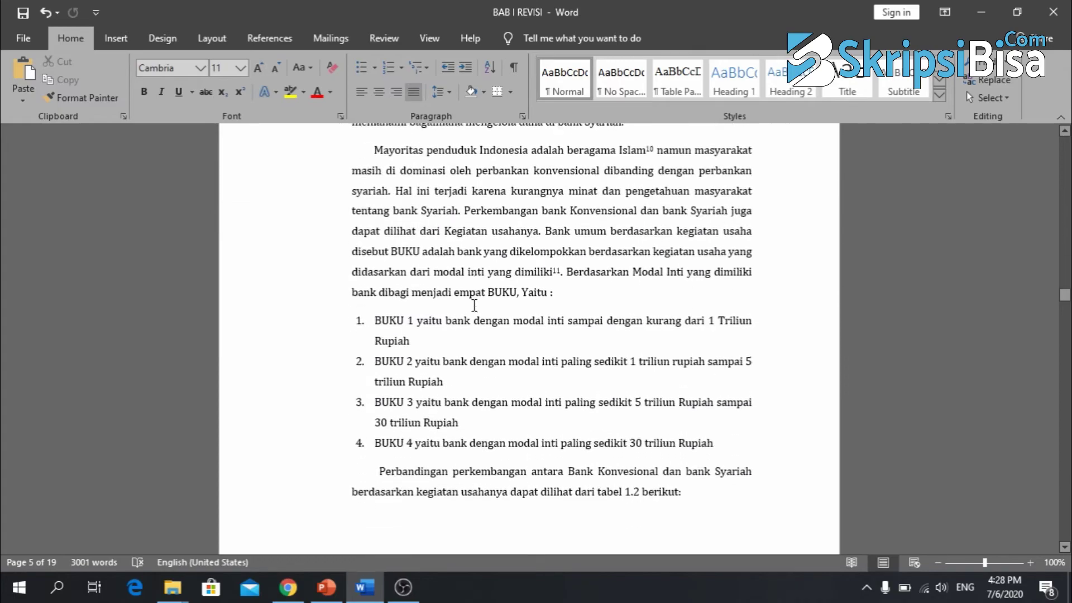
pyautogui.scroll(-15, 474, 305)
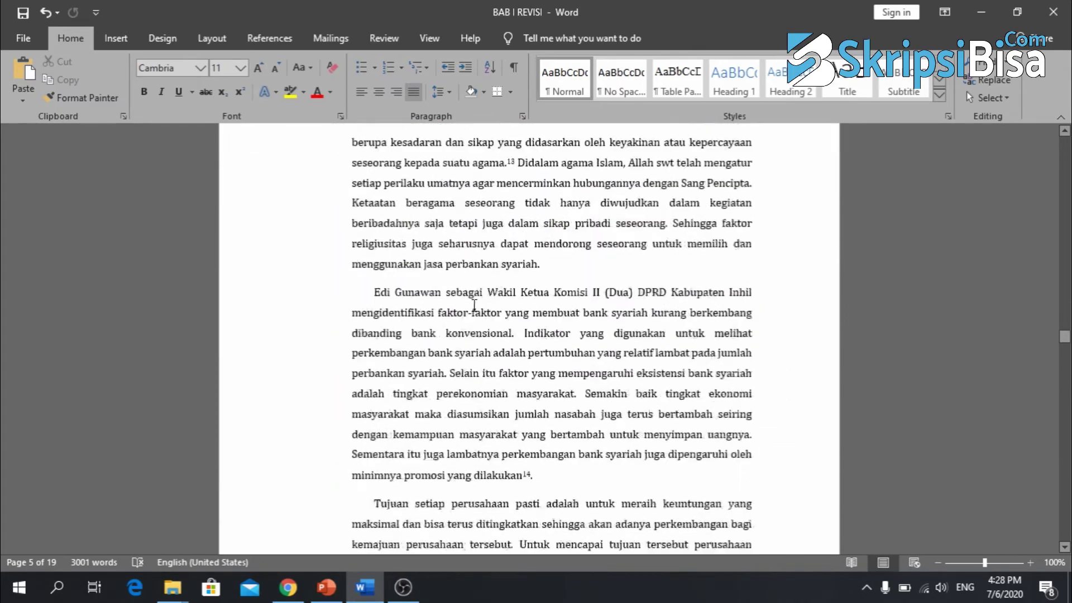
pyautogui.scroll(-15, 474, 306)
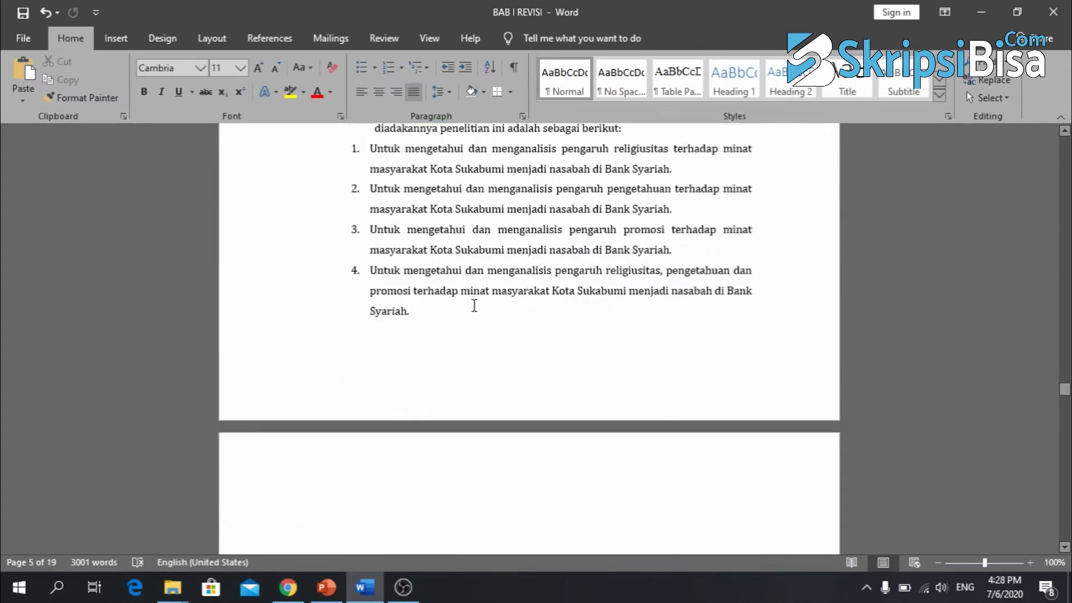
pyautogui.scroll(-15, 474, 305)
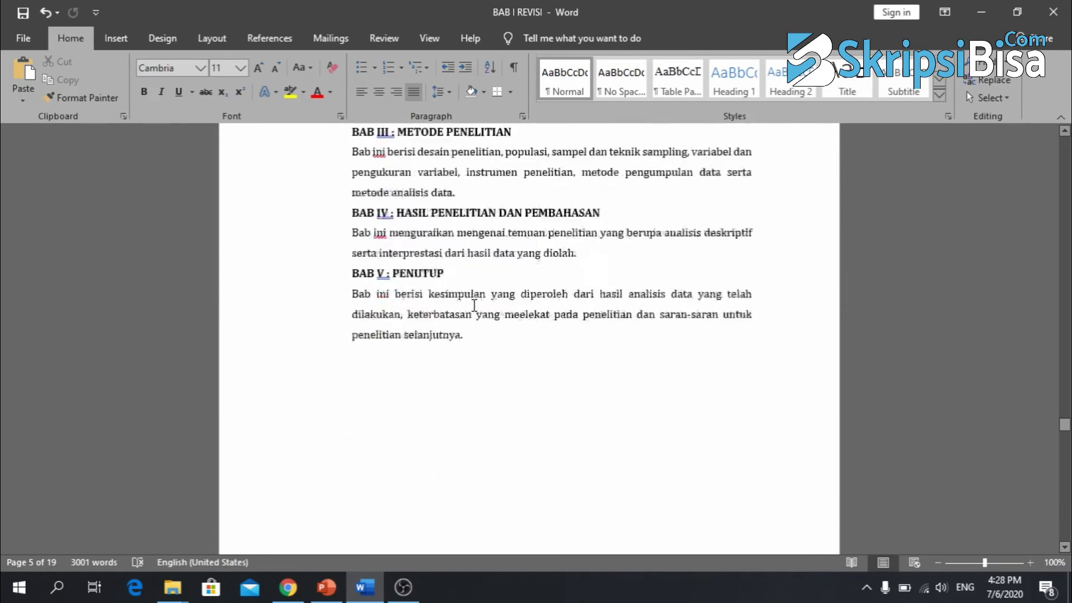
pyautogui.scroll(-10, 475, 306)
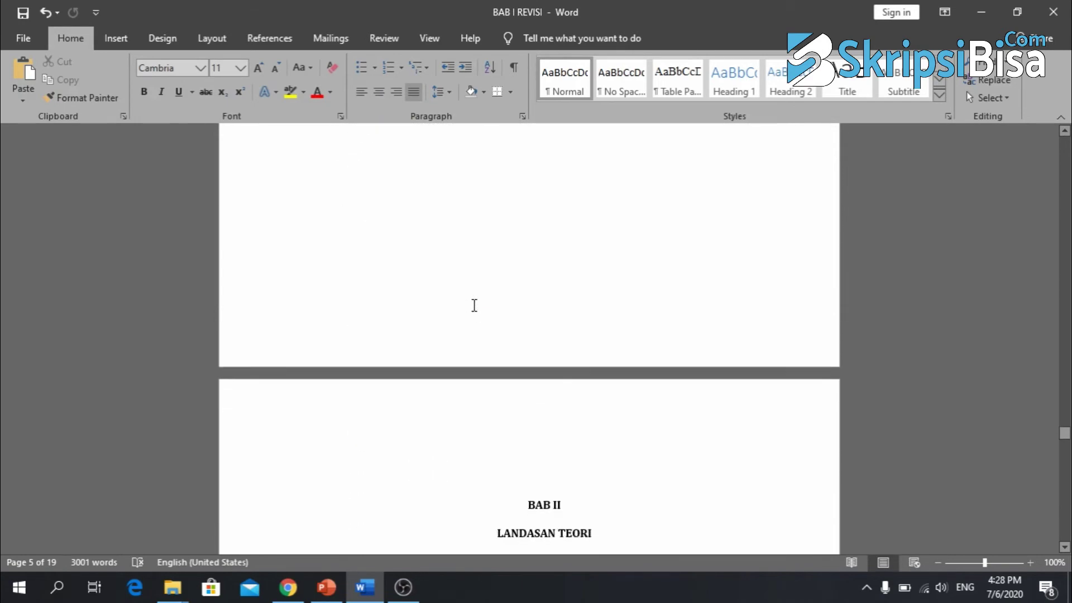
pyautogui.doubleClick(556, 210)
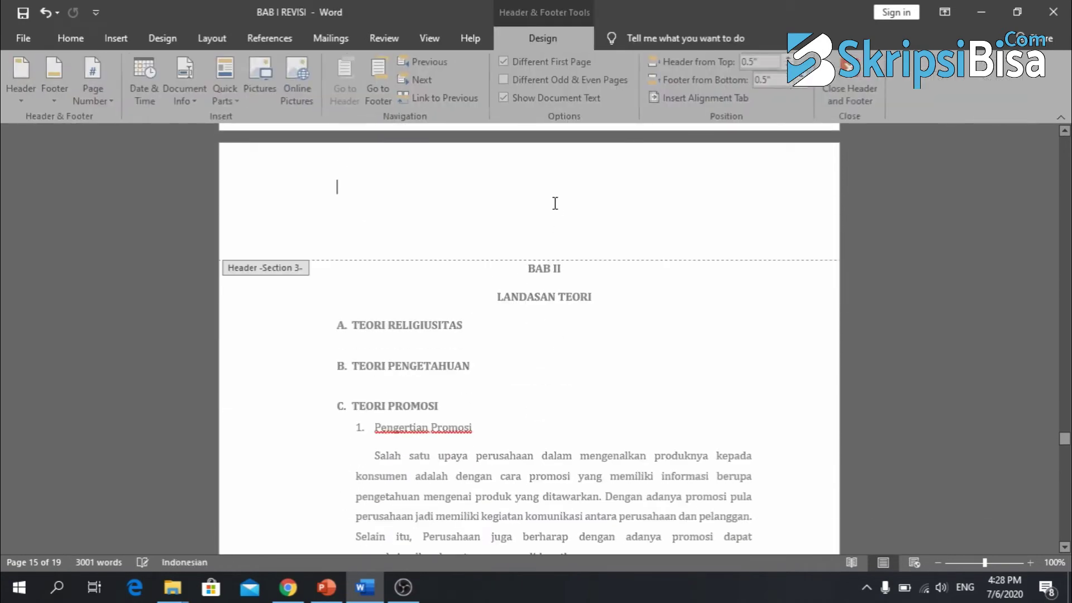
pyautogui.doubleClick(493, 281)
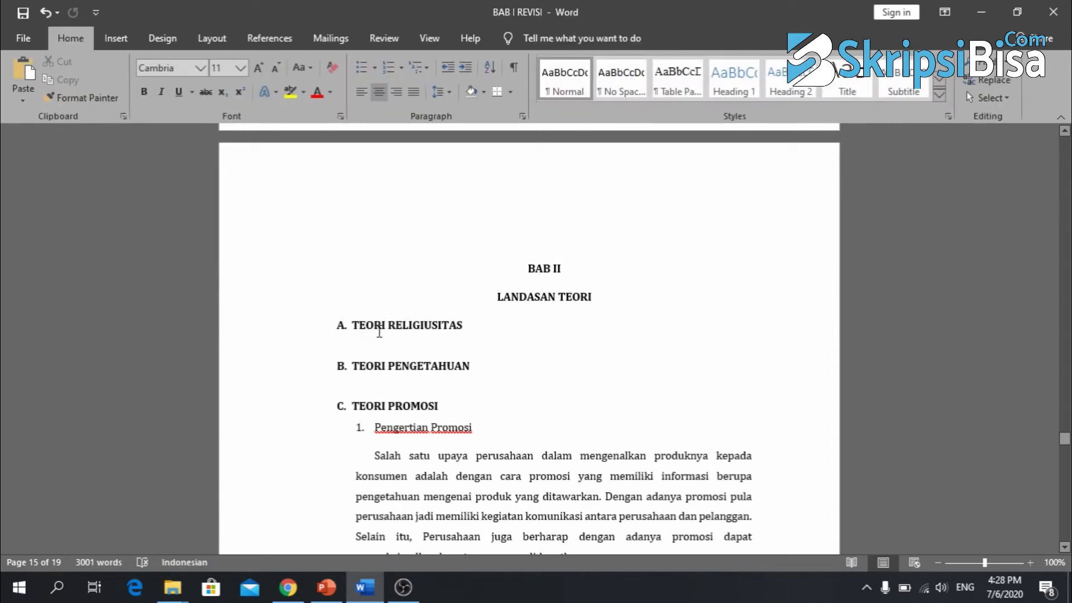
# Insert a Next Page section break directly before the BAB II heading.
pyautogui.scroll(3, 487, 403)
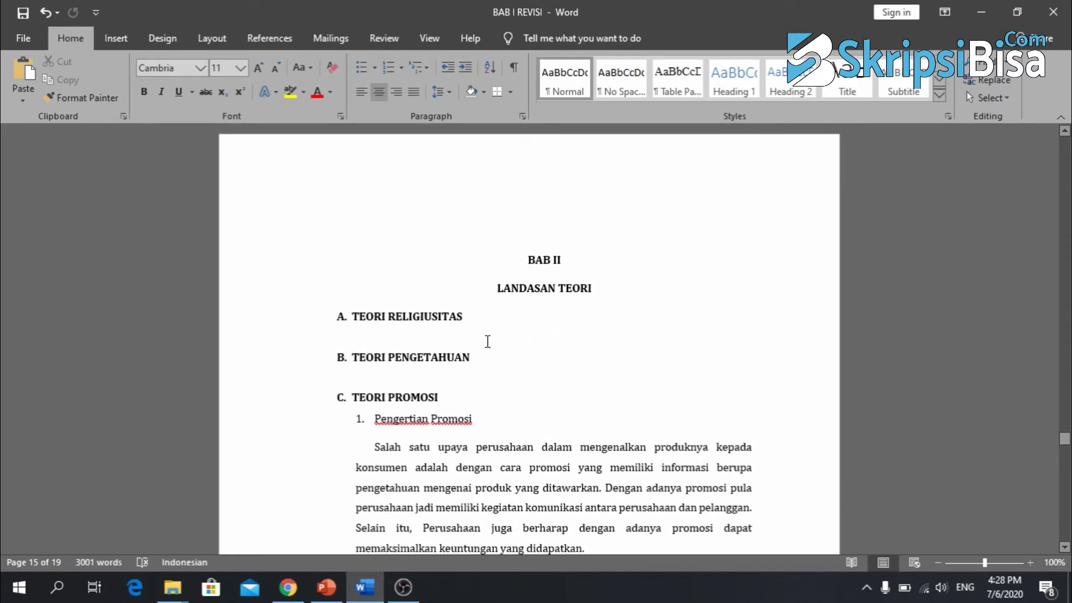
pyautogui.click(528, 260)
pyautogui.click(208, 40)
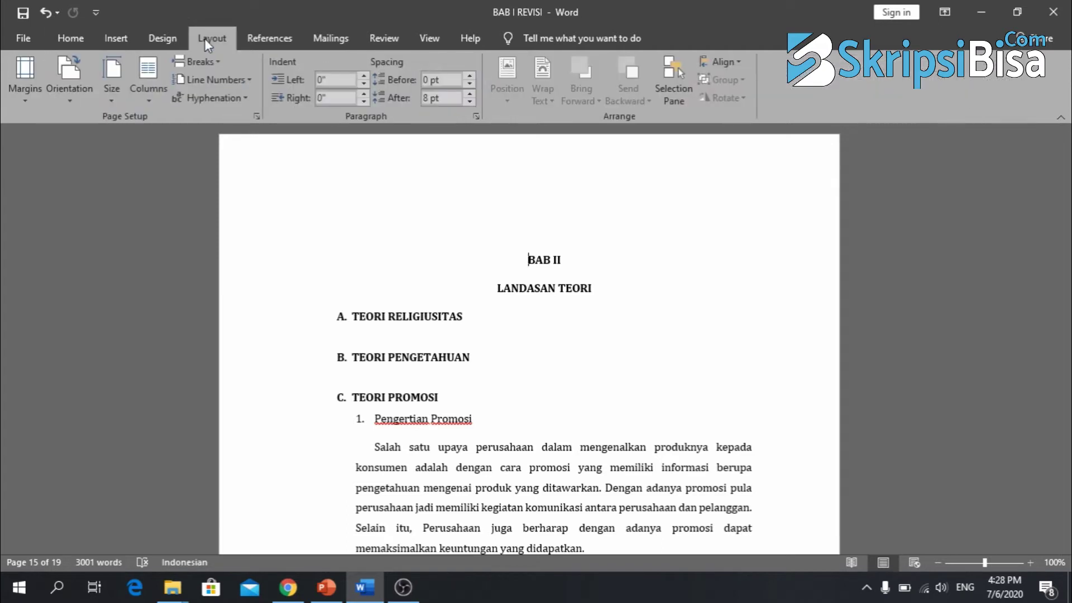
pyautogui.click(215, 61)
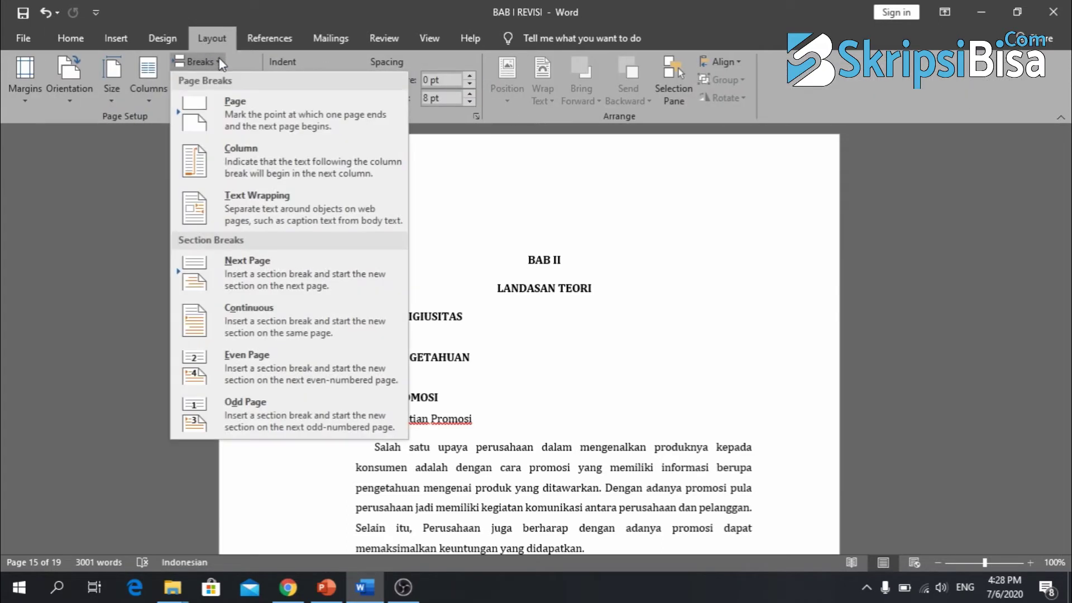
pyautogui.click(273, 285)
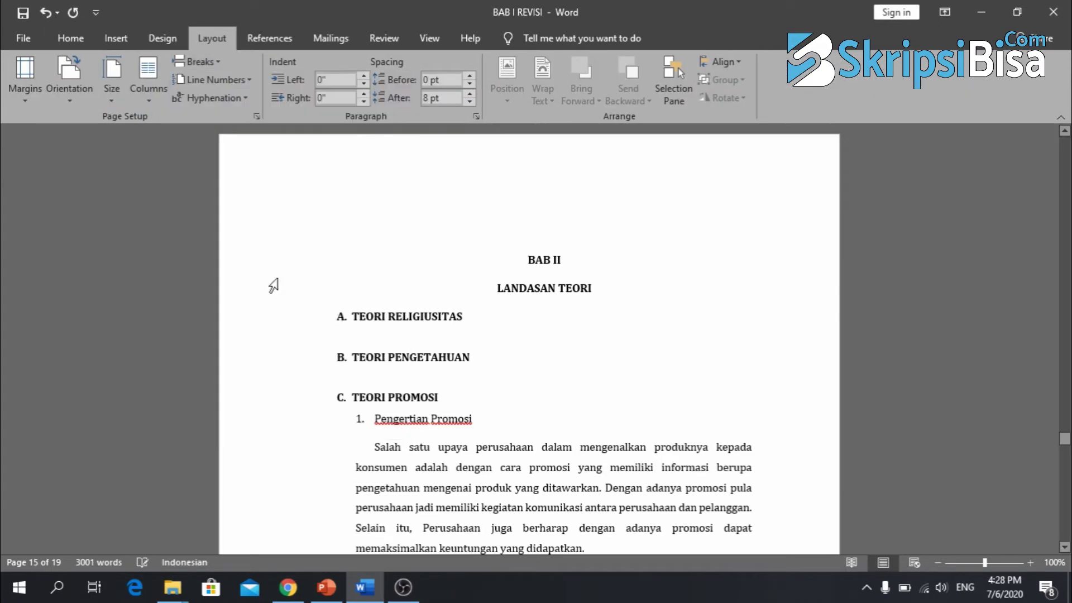
# Check the header section labels on the BAB II pages and on the BAB III page, and close the header view.
pyautogui.rightClick(503, 201)
pyautogui.click(514, 215)
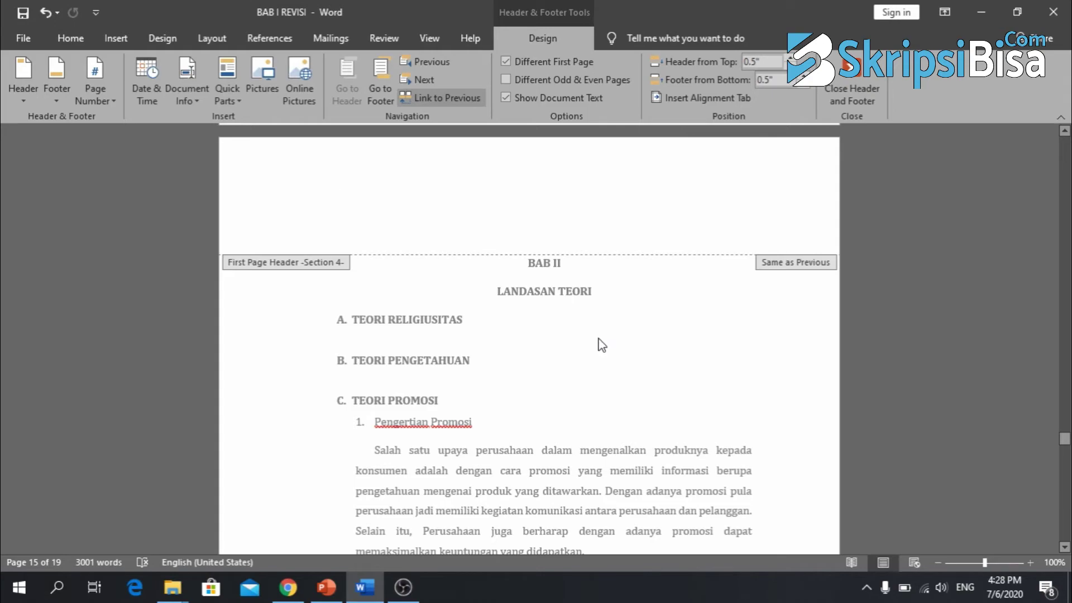
pyautogui.scroll(-15, 588, 394)
pyautogui.scroll(-10, 587, 396)
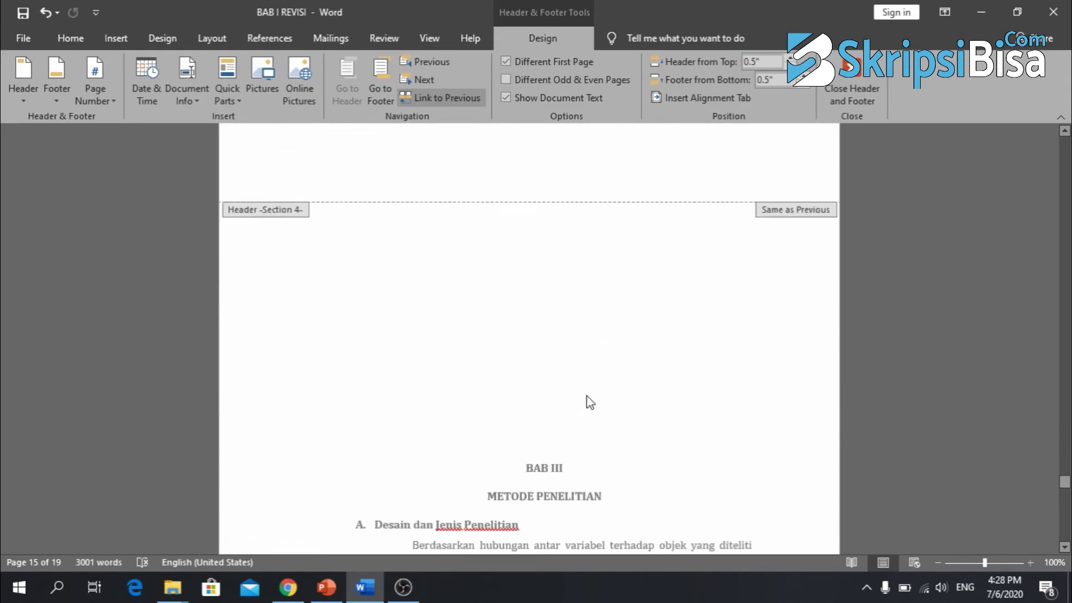
pyautogui.scroll(20, 587, 400)
pyautogui.doubleClick(588, 412)
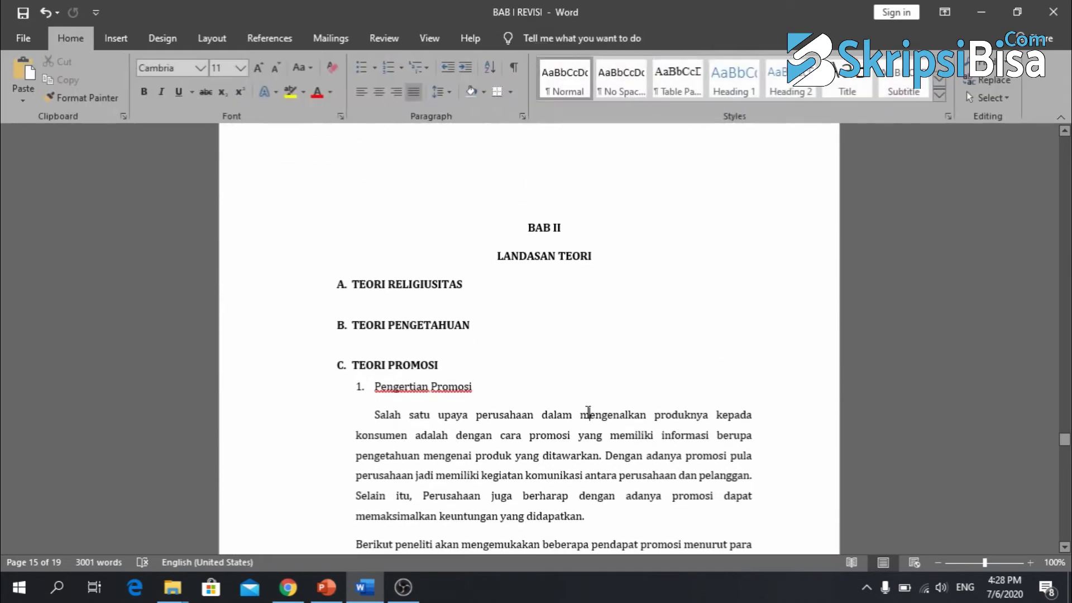
# Delete the blank lines above the BAB III heading so it starts at the top of its page.
pyautogui.scroll(3, 587, 412)
pyautogui.scroll(-10, 588, 413)
pyautogui.scroll(-15, 589, 413)
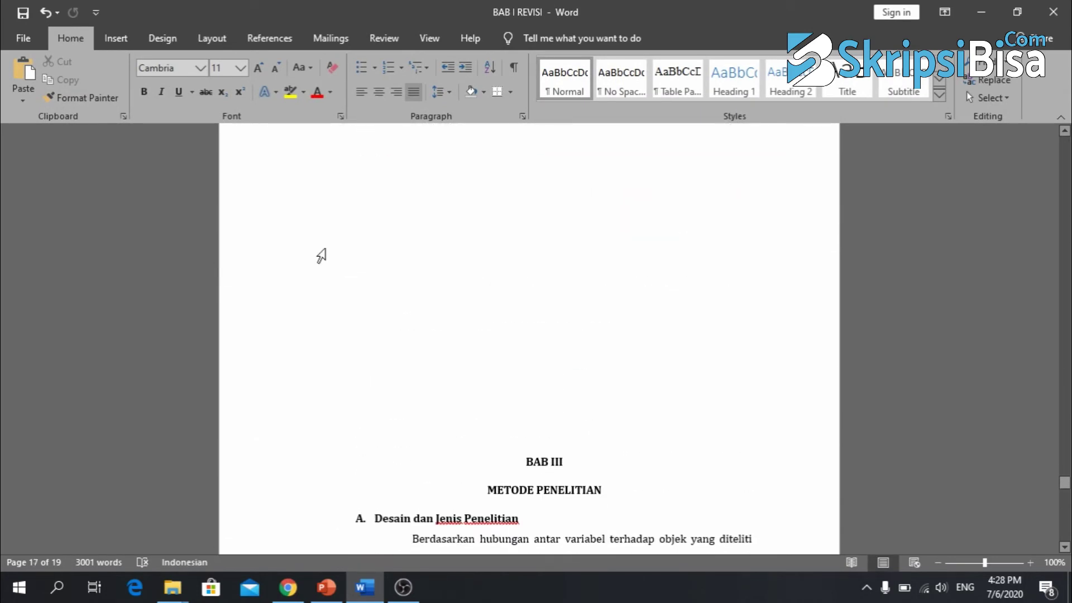
pyautogui.scroll(2, 299, 236)
pyautogui.moveTo(243, 246); pyautogui.dragTo(272, 493)
pyautogui.press('Delete')
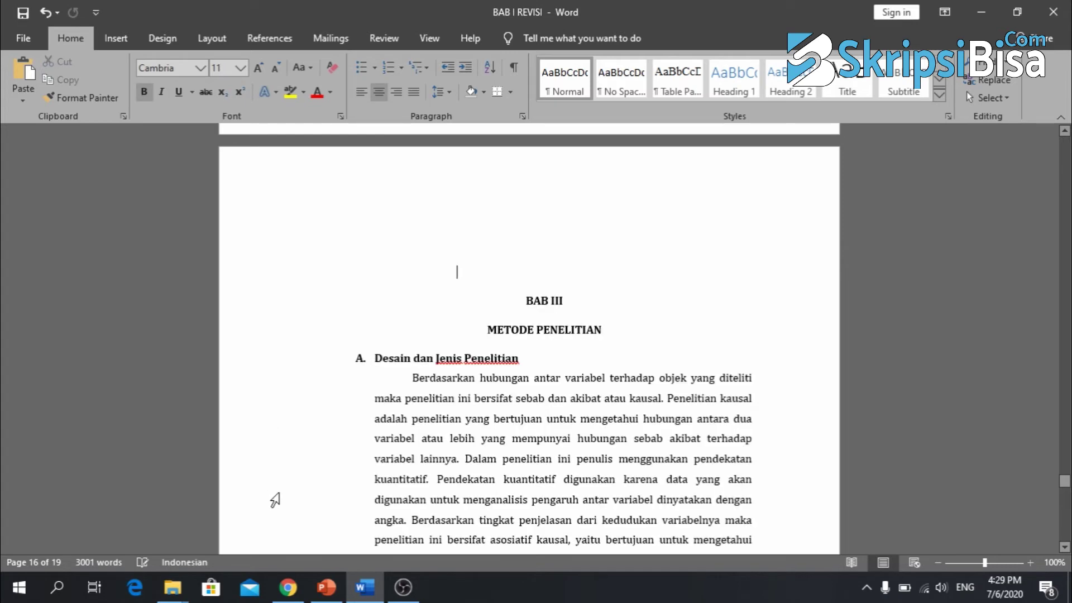
pyautogui.click(337, 227)
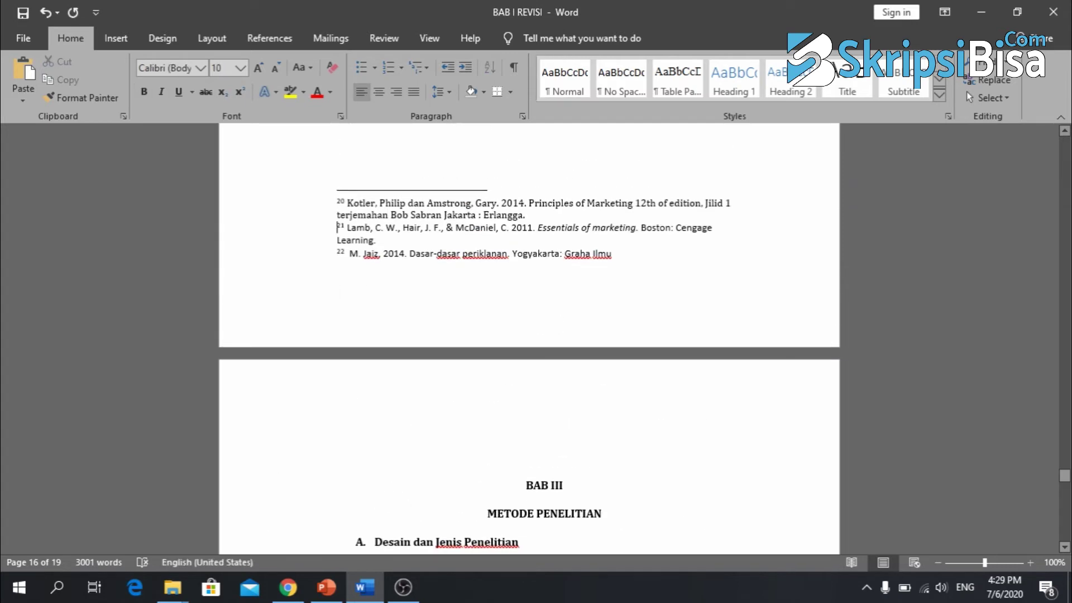
# Try to close up the space before the BAB III heading, undo that deletion, and centre the heading again.
pyautogui.click(510, 490)
pyautogui.press('BackSpace')
pyautogui.press('BackSpace')
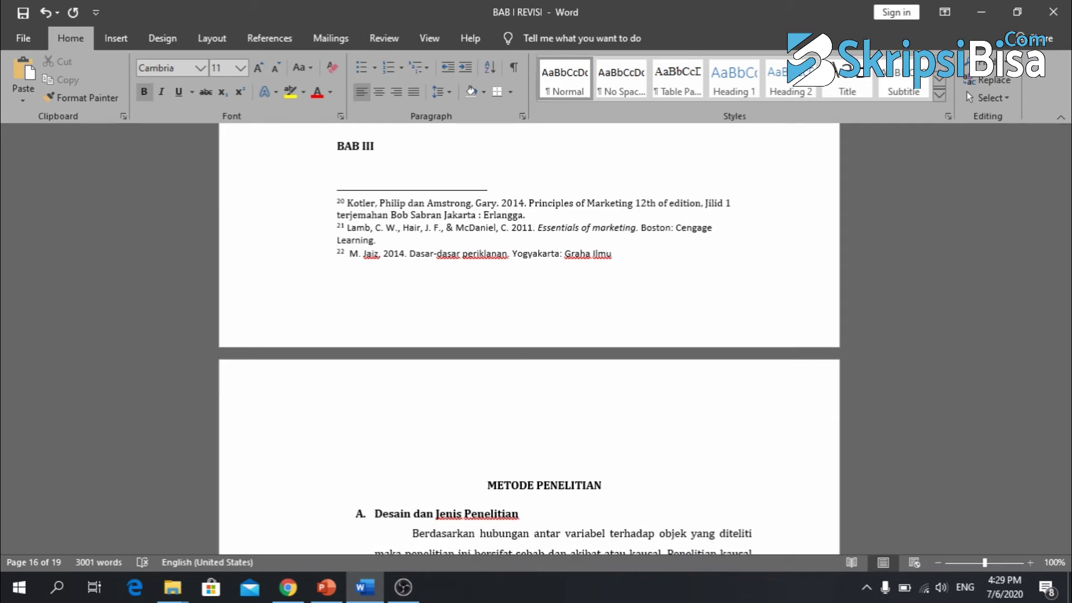
pyautogui.hotkey('ctrl', 'z')
pyautogui.click(255, 494)
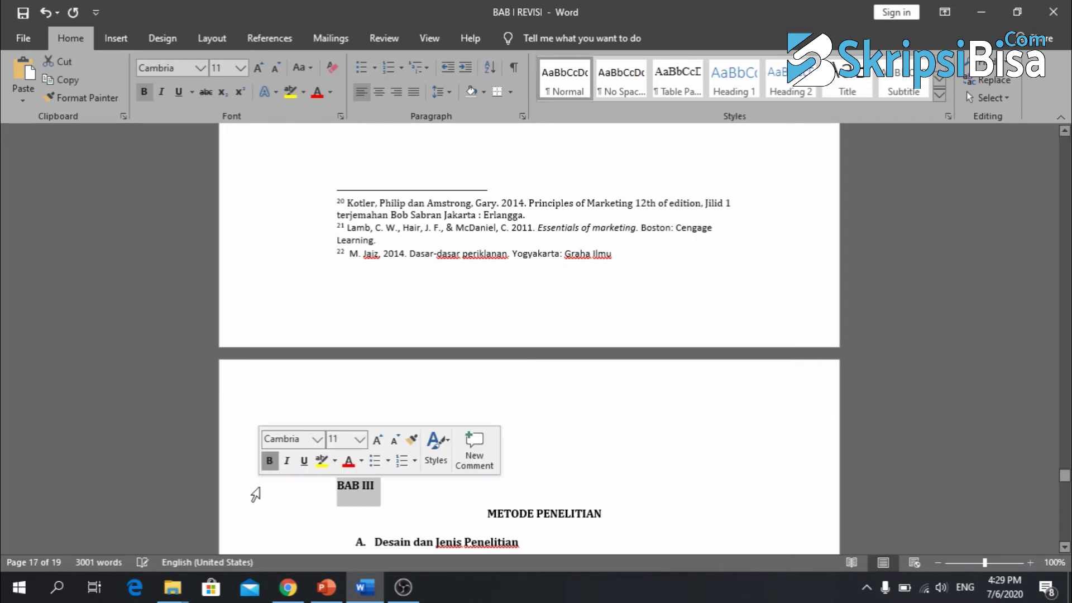
pyautogui.click(379, 92)
# Insert a Next Page section break before the BAB III heading and check the section label in that page's header.
pyautogui.scroll(-1, 516, 363)
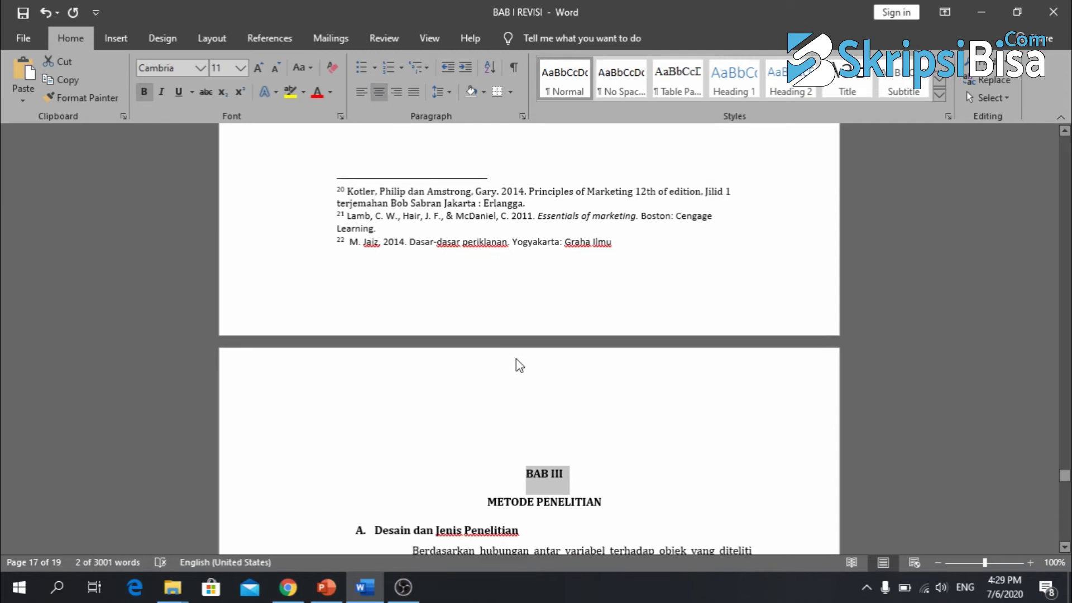
pyautogui.scroll(-5, 519, 366)
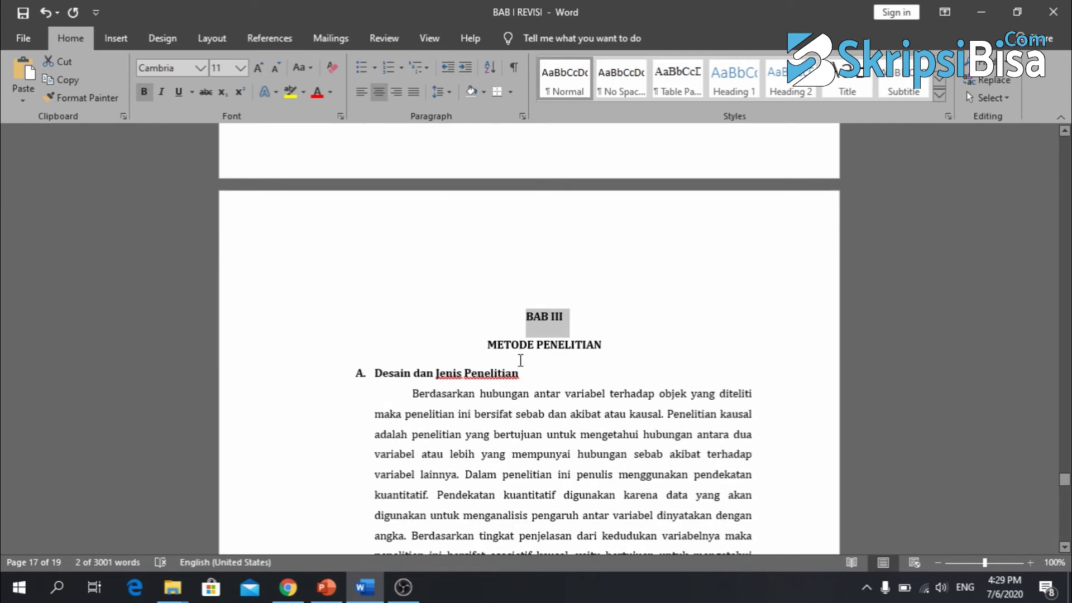
pyautogui.click(524, 316)
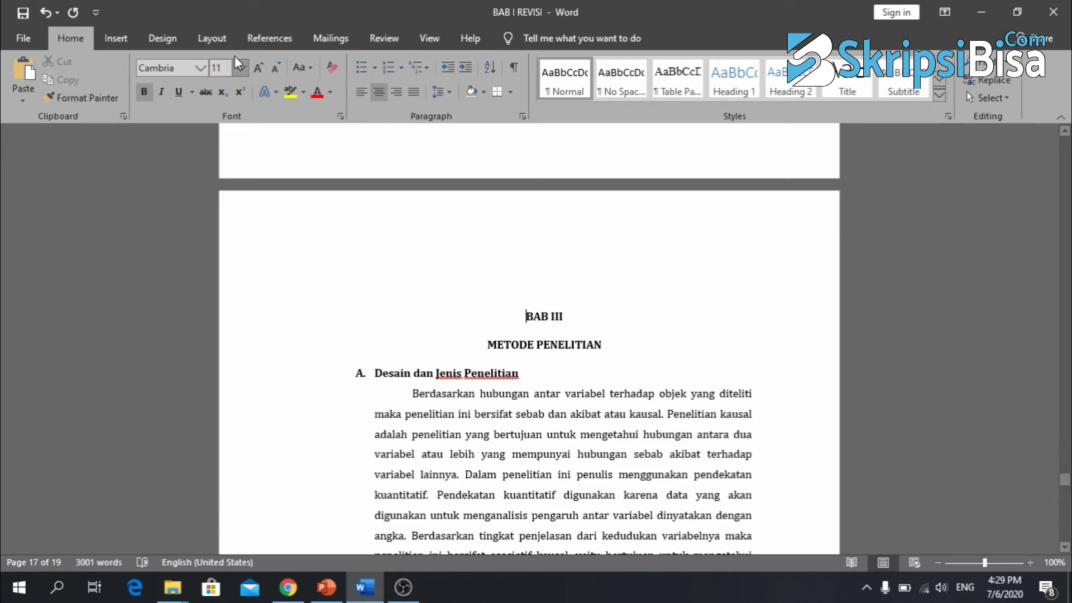
pyautogui.click(224, 43)
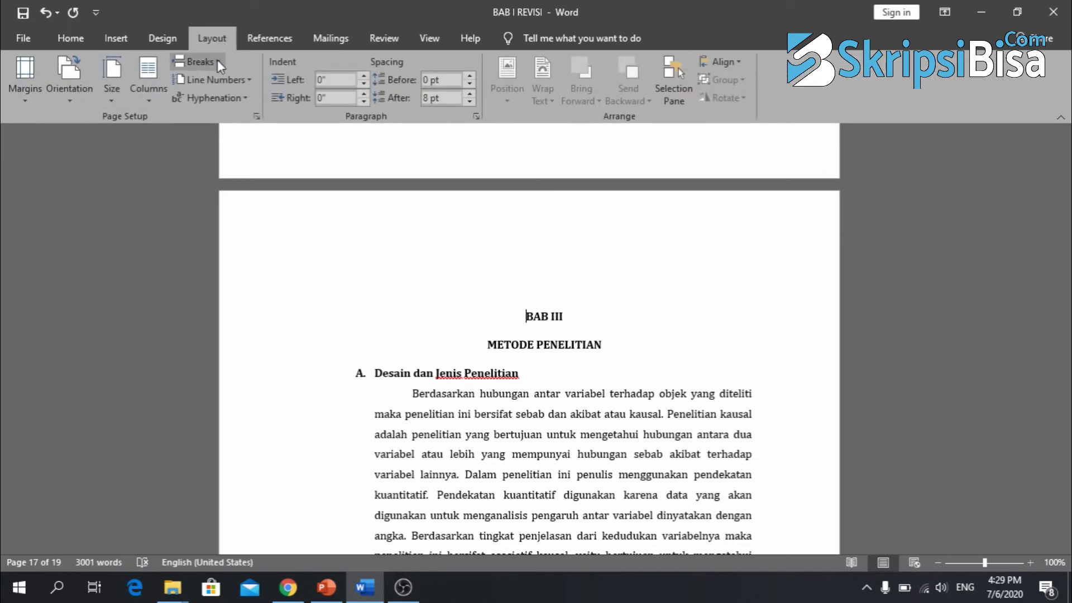
pyautogui.click(217, 60)
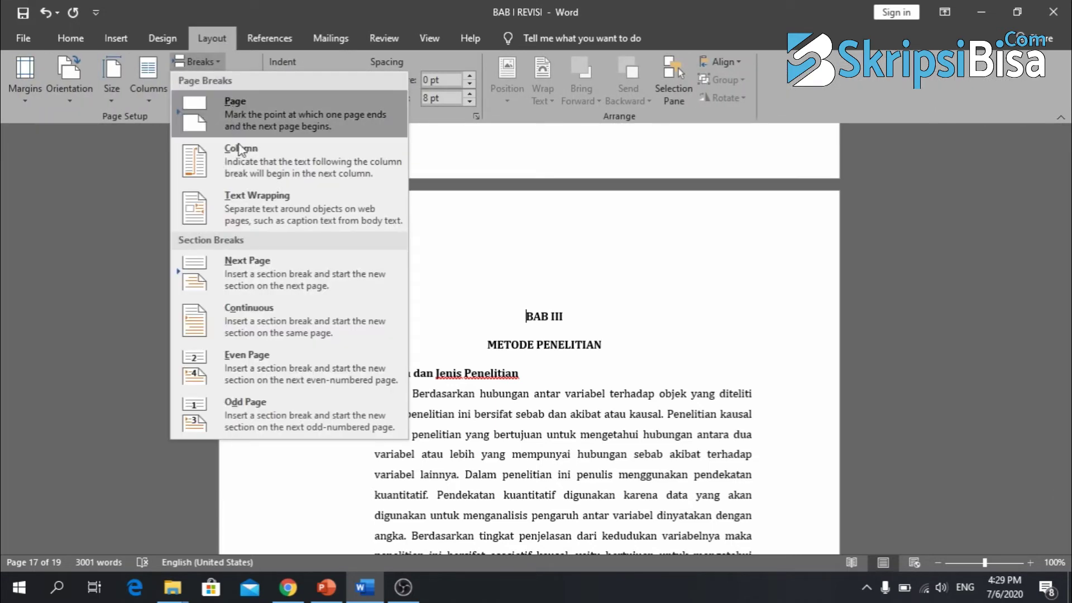
pyautogui.click(266, 269)
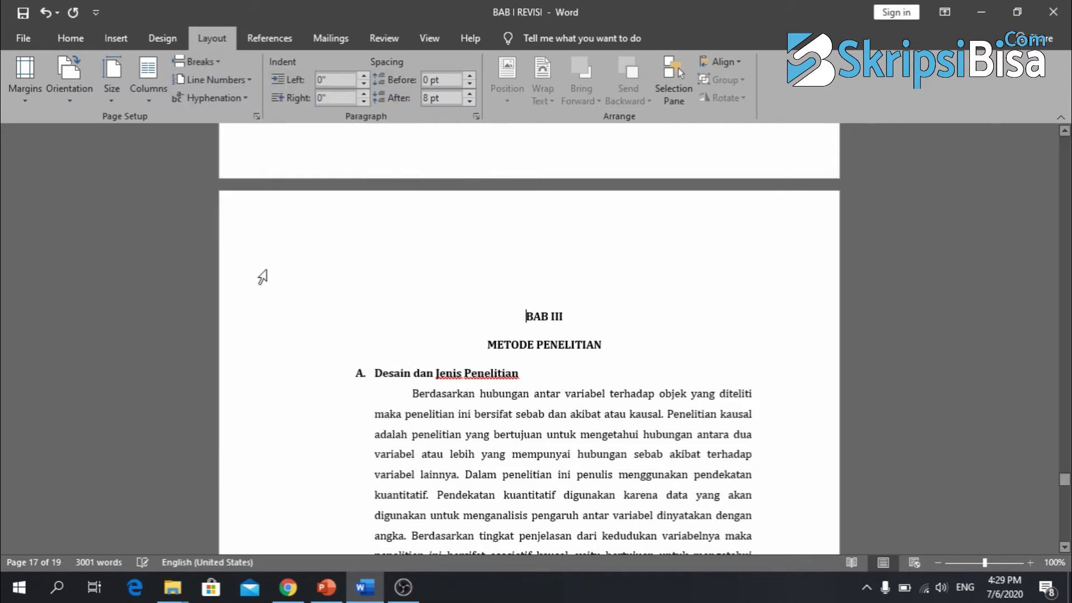
pyautogui.doubleClick(433, 240)
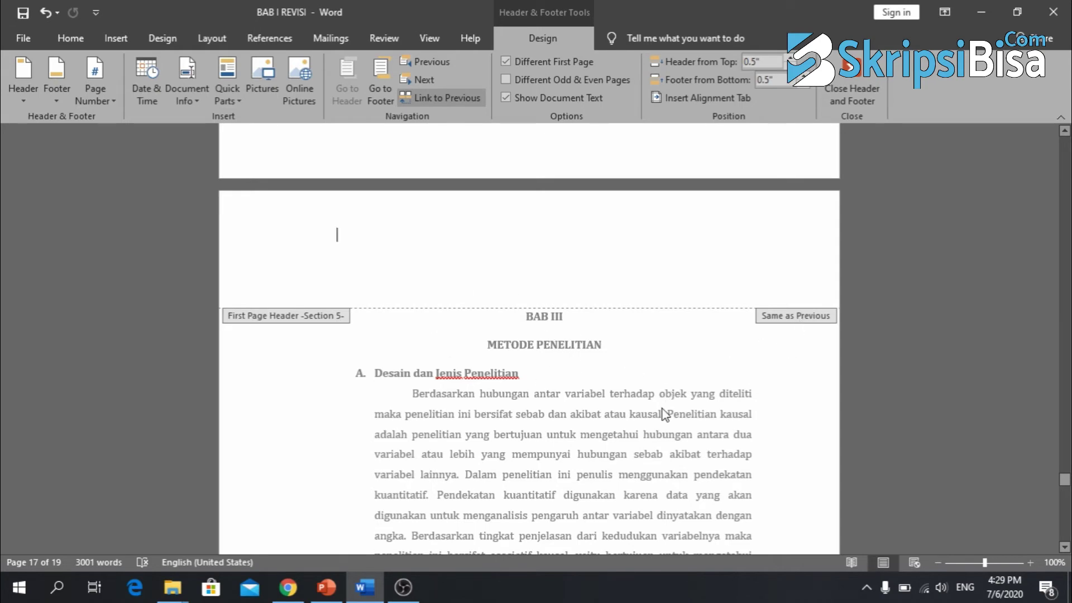
pyautogui.doubleClick(642, 393)
# Check which section the header of the DAFTAR PUSTAKA page belongs to, and close the header view.
pyautogui.scroll(-5, 642, 394)
pyautogui.scroll(-15, 642, 394)
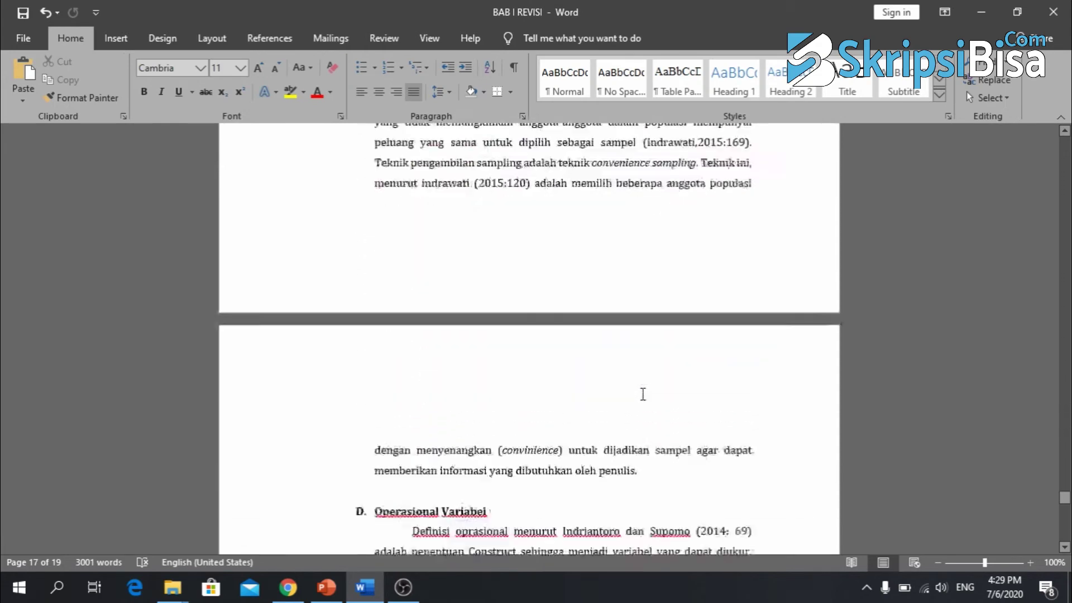
pyautogui.scroll(-4, 643, 393)
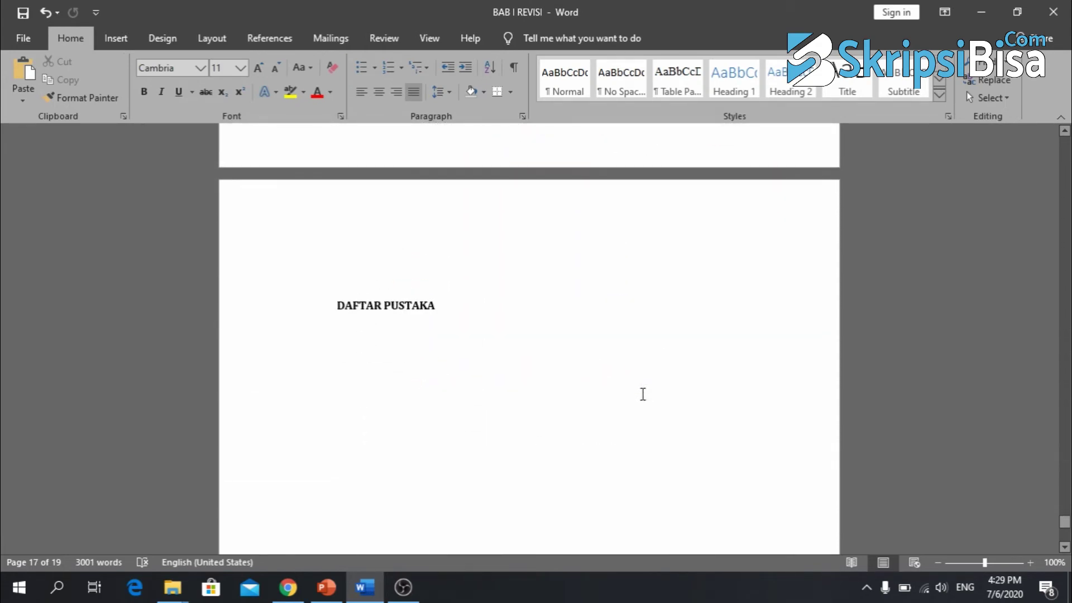
pyautogui.scroll(15, 643, 394)
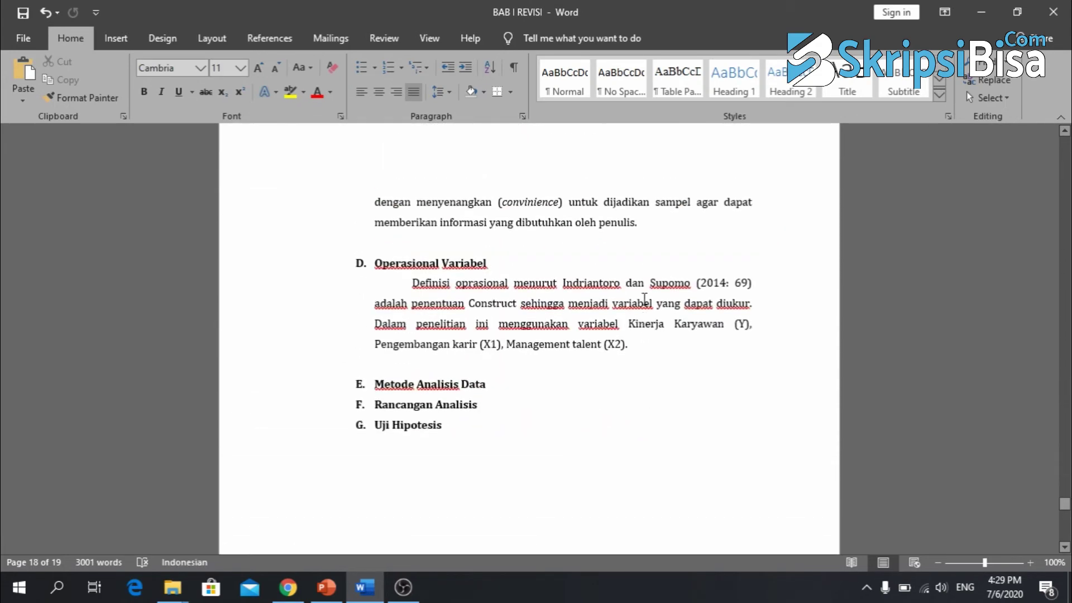
pyautogui.scroll(-5, 644, 299)
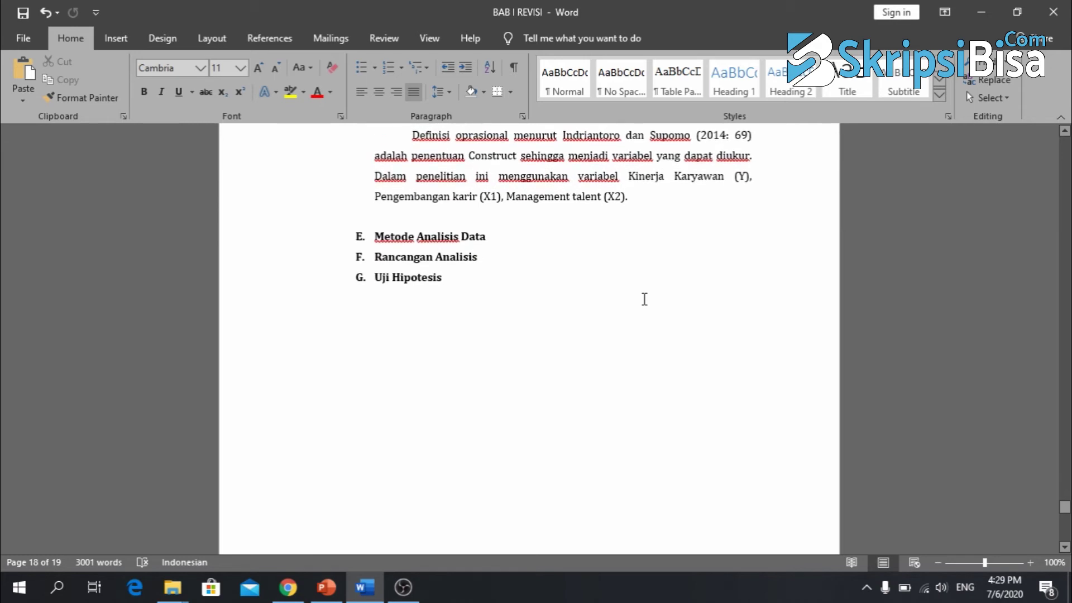
pyautogui.scroll(-12, 644, 299)
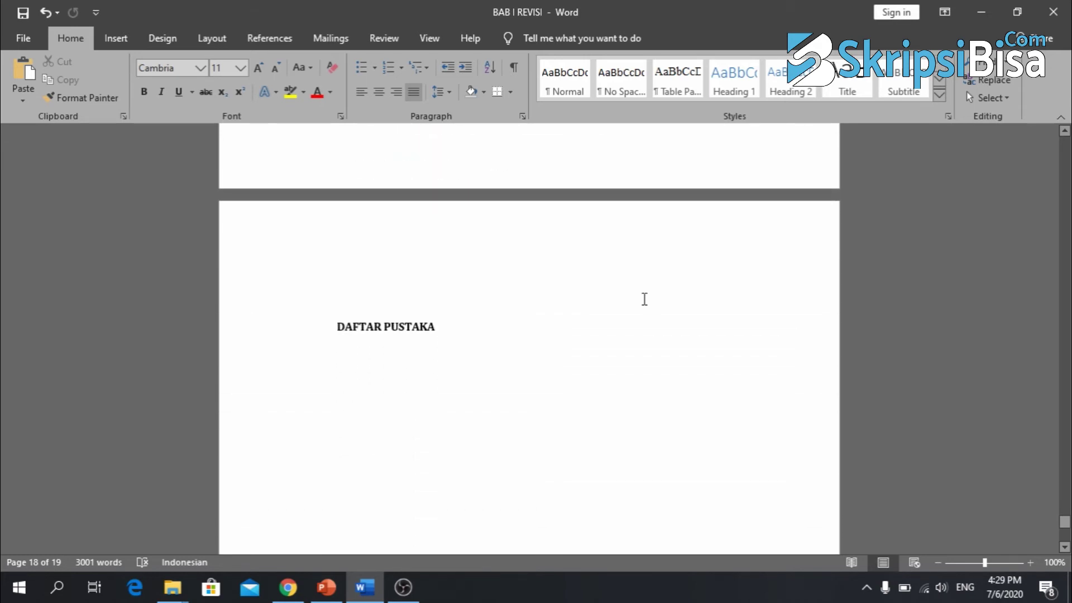
pyautogui.doubleClick(481, 288)
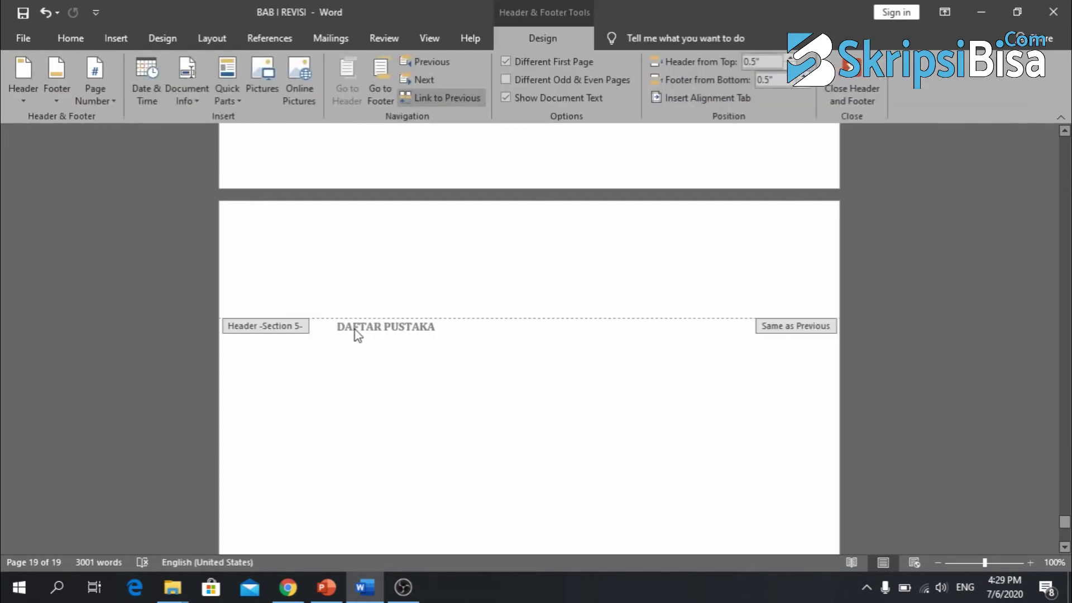
pyautogui.doubleClick(398, 344)
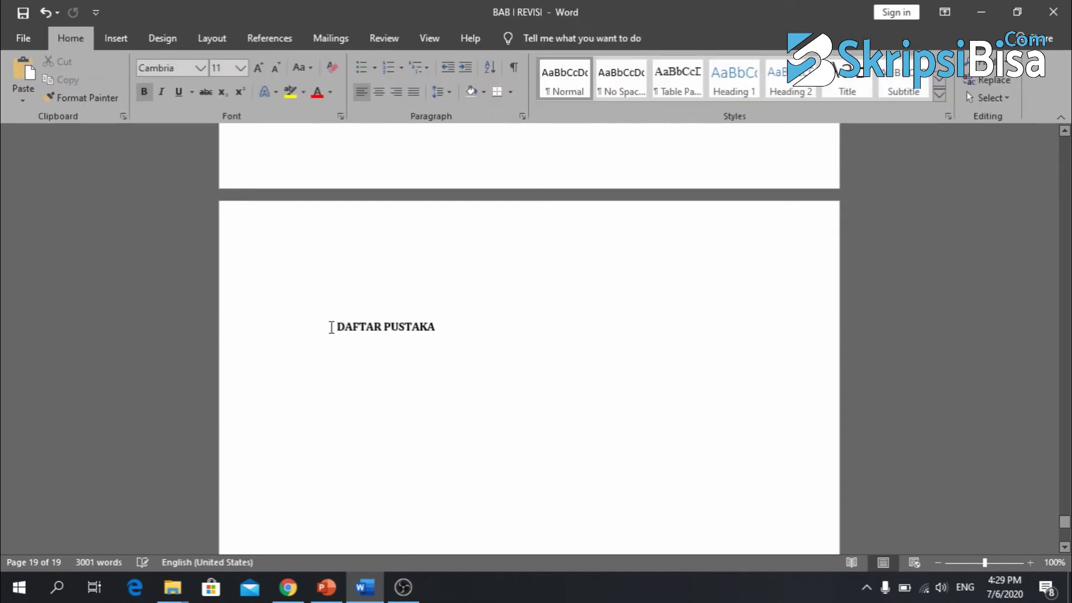
# Insert a Next Page section break directly before the DAFTAR PUSTAKA heading.
pyautogui.click(225, 39)
pyautogui.click(217, 59)
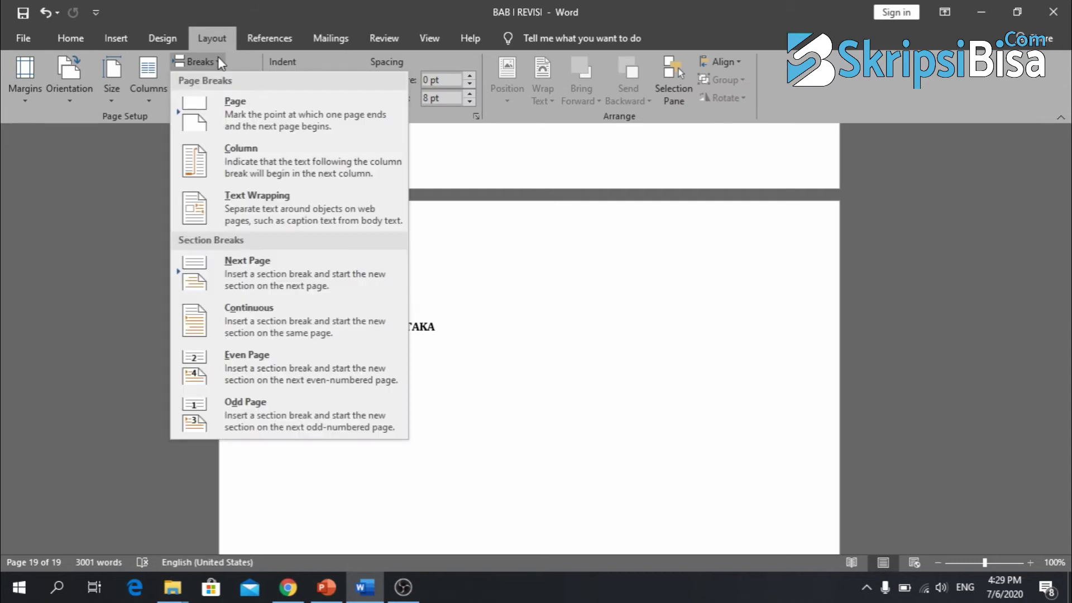
pyautogui.click(253, 266)
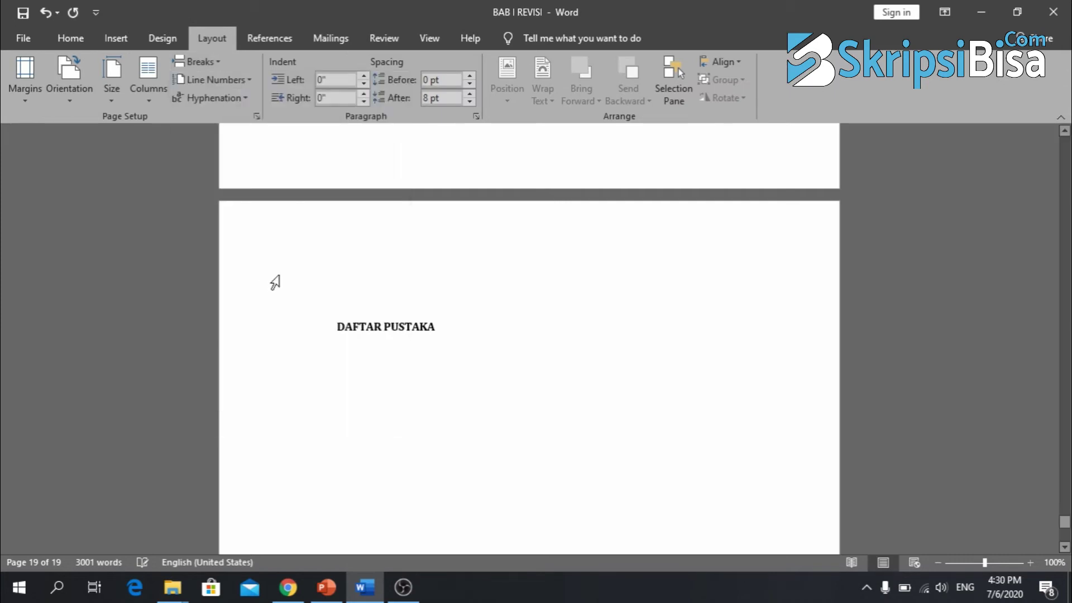
# Compare the header section labels on the DAFTAR PUSTAKA page and the preceding BAB III pages, and close the header view.
pyautogui.click(399, 255)
pyautogui.doubleClick(399, 254)
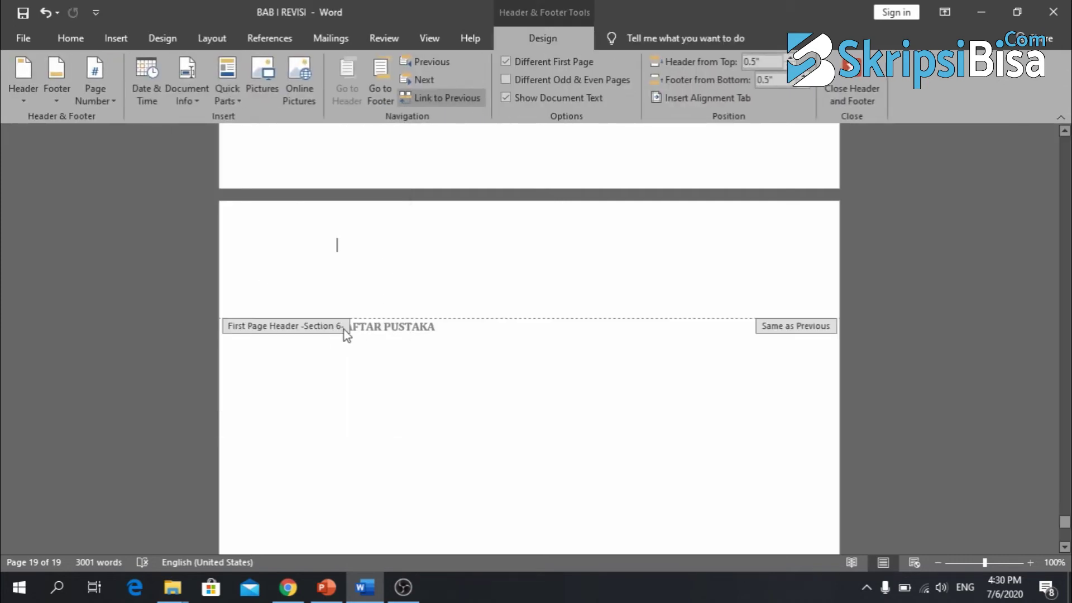
pyautogui.scroll(10, 367, 329)
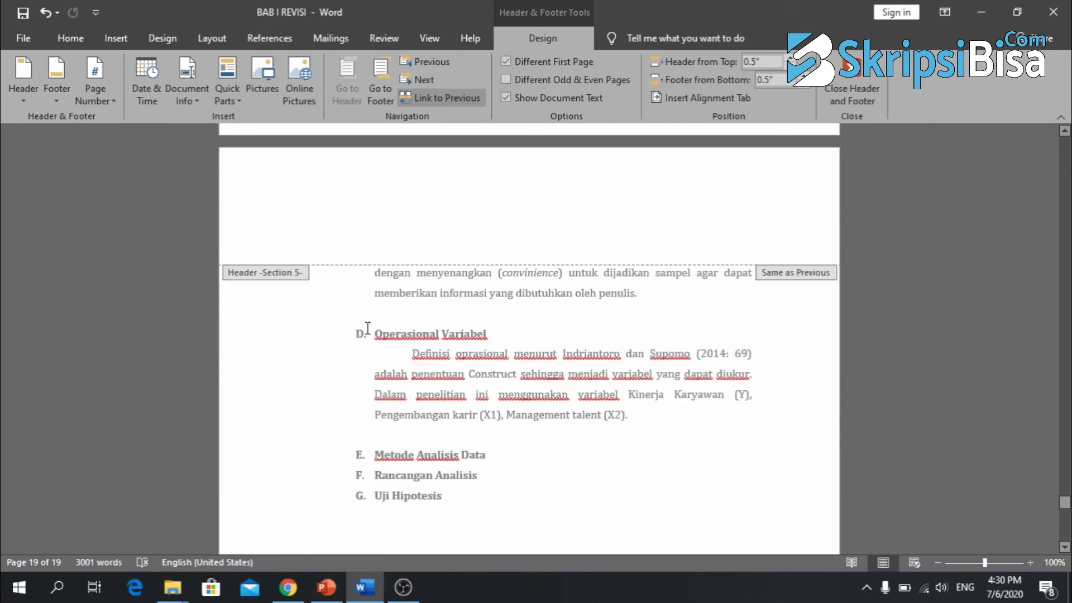
pyautogui.scroll(15, 367, 329)
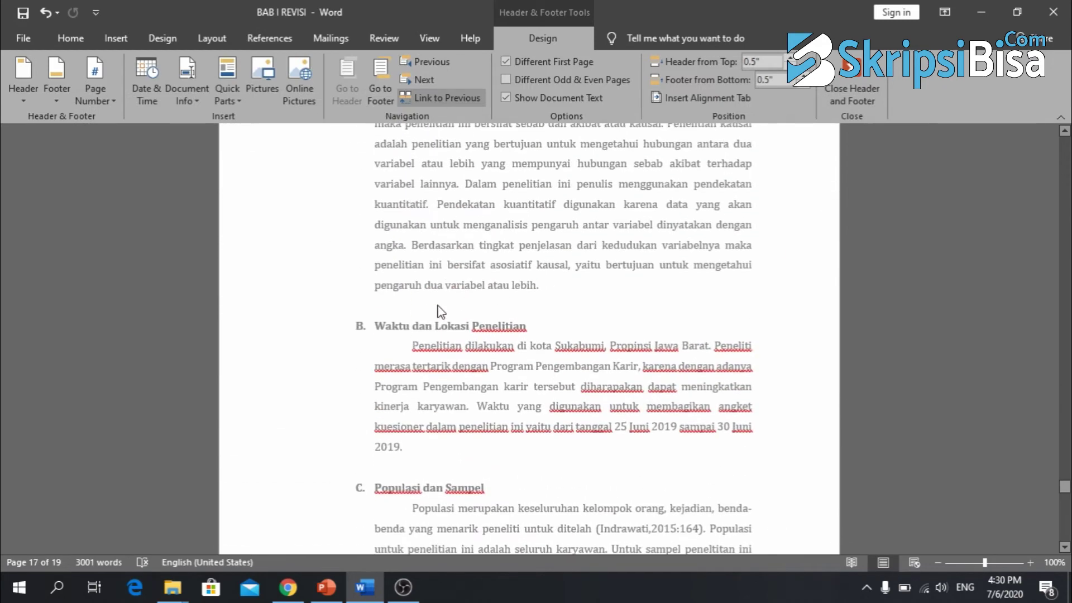
pyautogui.doubleClick(461, 265)
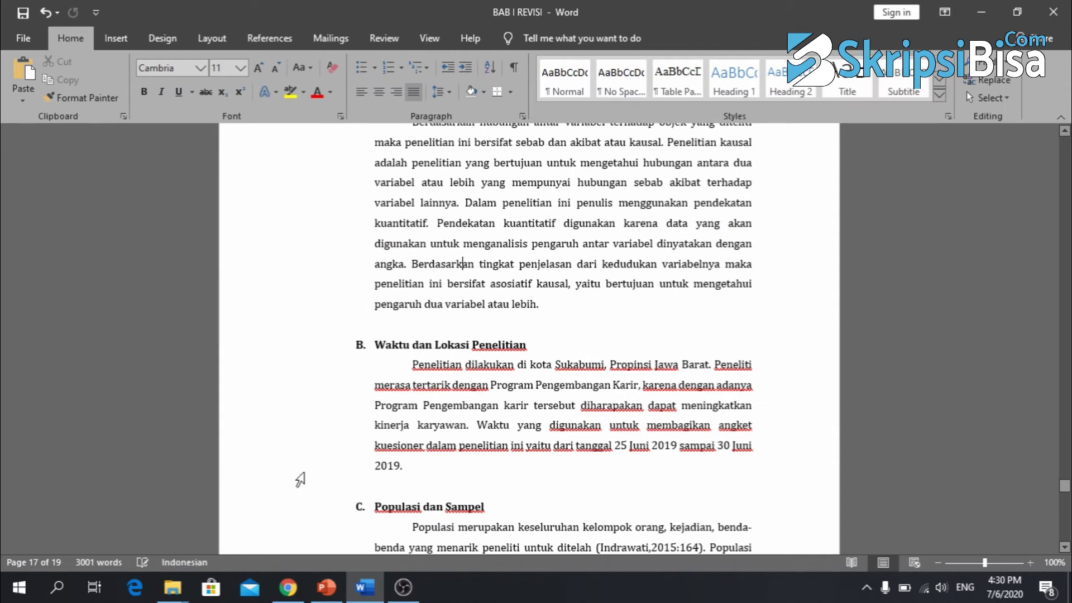
# Switch to PowerPoint to review the section plan for cover, front matter and chapters, and return to the thesis in Word.
pyautogui.click(327, 587)
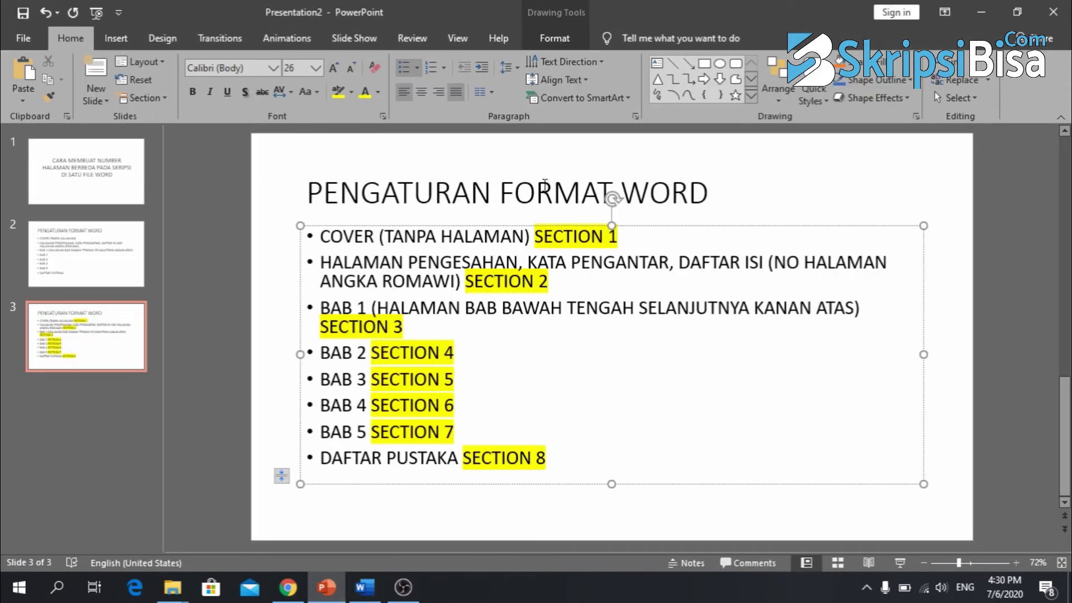
pyautogui.click(365, 587)
pyautogui.scroll(10, 586, 287)
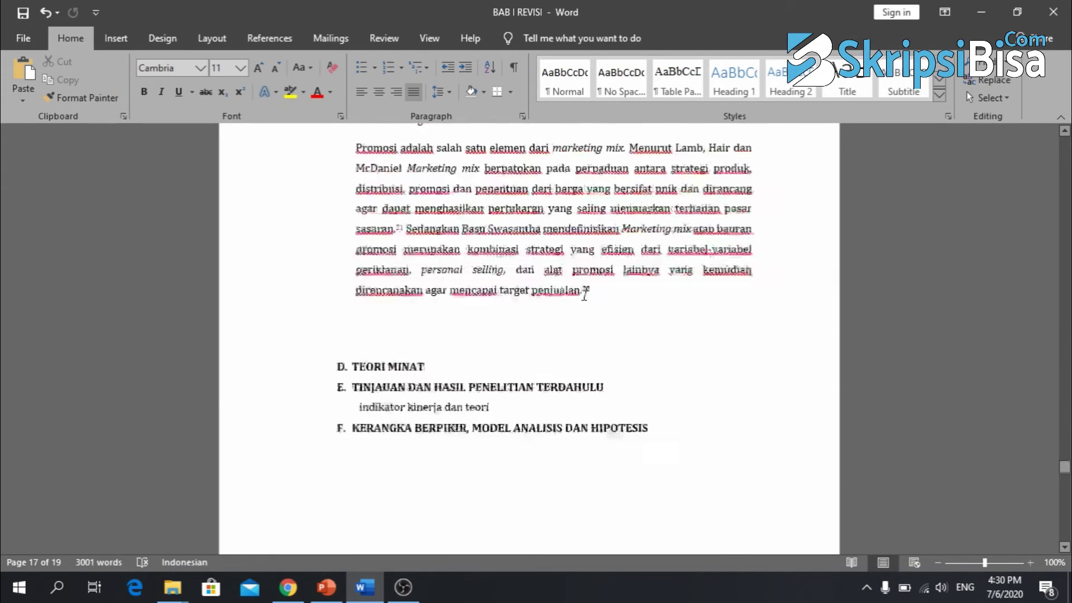
pyautogui.scroll(5, 584, 295)
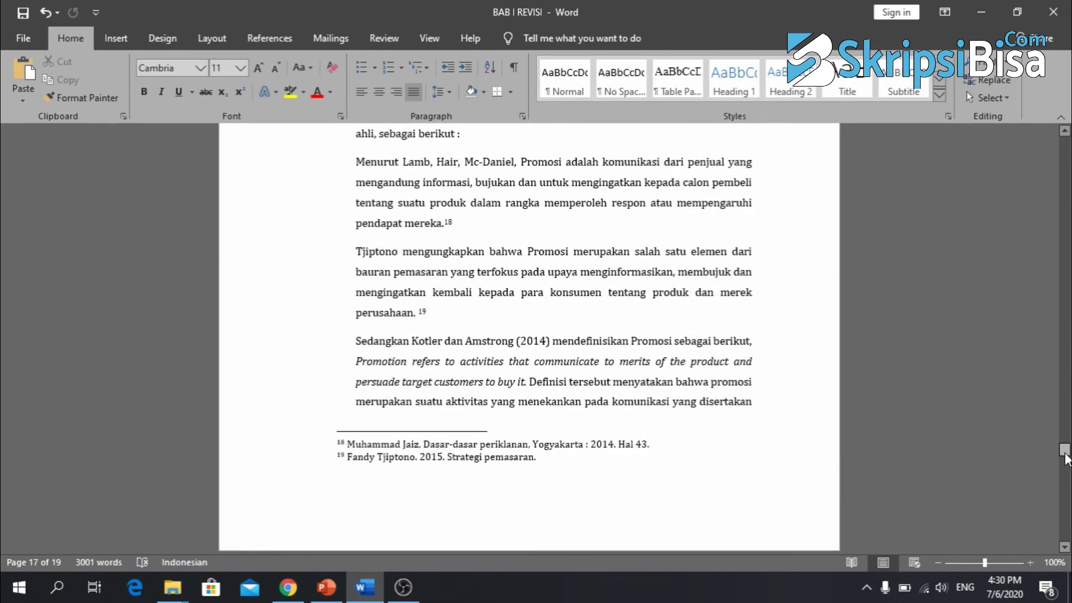
# Insert a Plain Number 2 page number at the bottom of the LEMBAR PENGESAHAN page.
pyautogui.moveTo(1065, 451); pyautogui.dragTo(1066, 146)
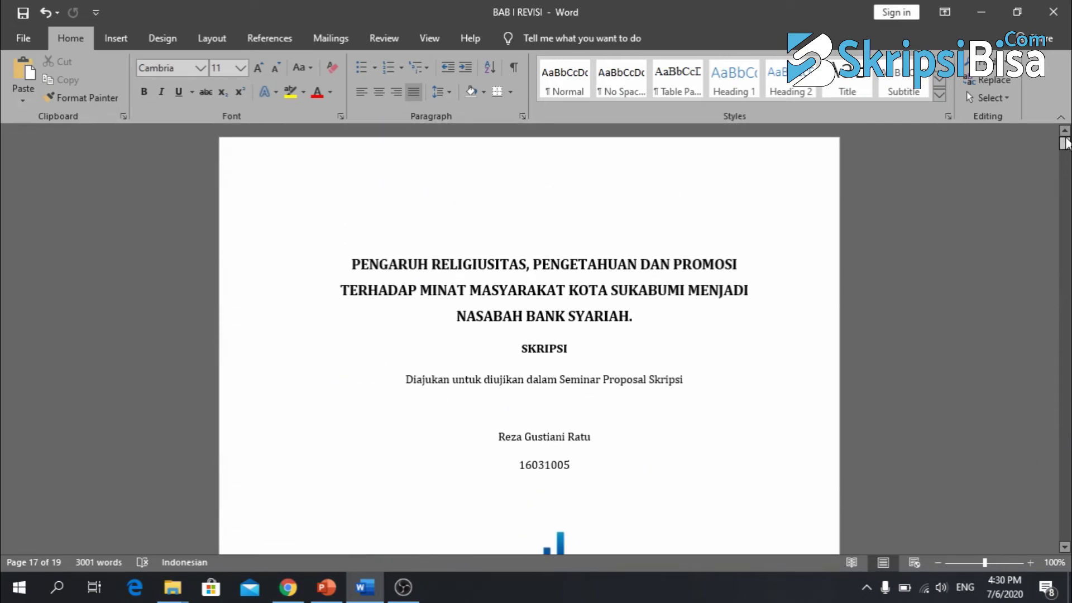
pyautogui.scroll(-10, 646, 307)
pyautogui.scroll(-7, 647, 307)
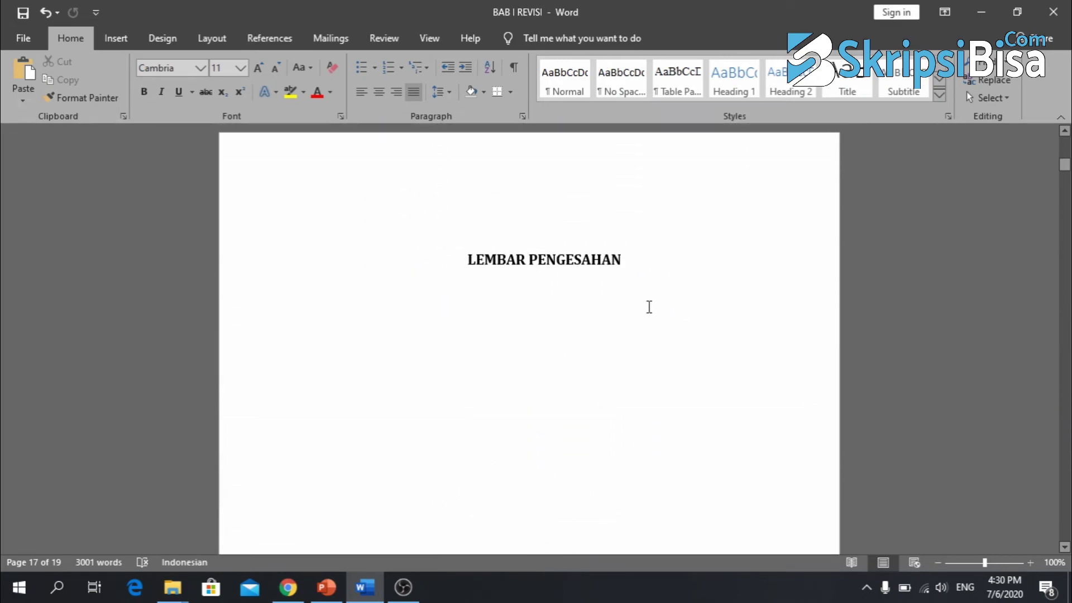
pyautogui.scroll(3, 646, 307)
pyautogui.scroll(-5, 646, 306)
pyautogui.scroll(-2, 647, 307)
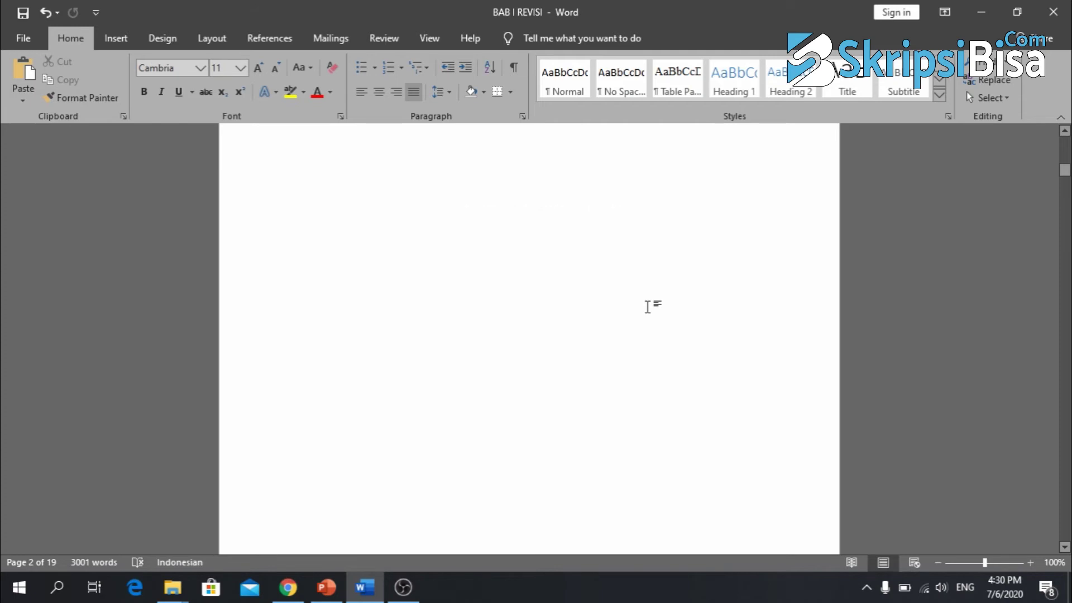
pyautogui.scroll(5, 647, 308)
pyautogui.click(579, 279)
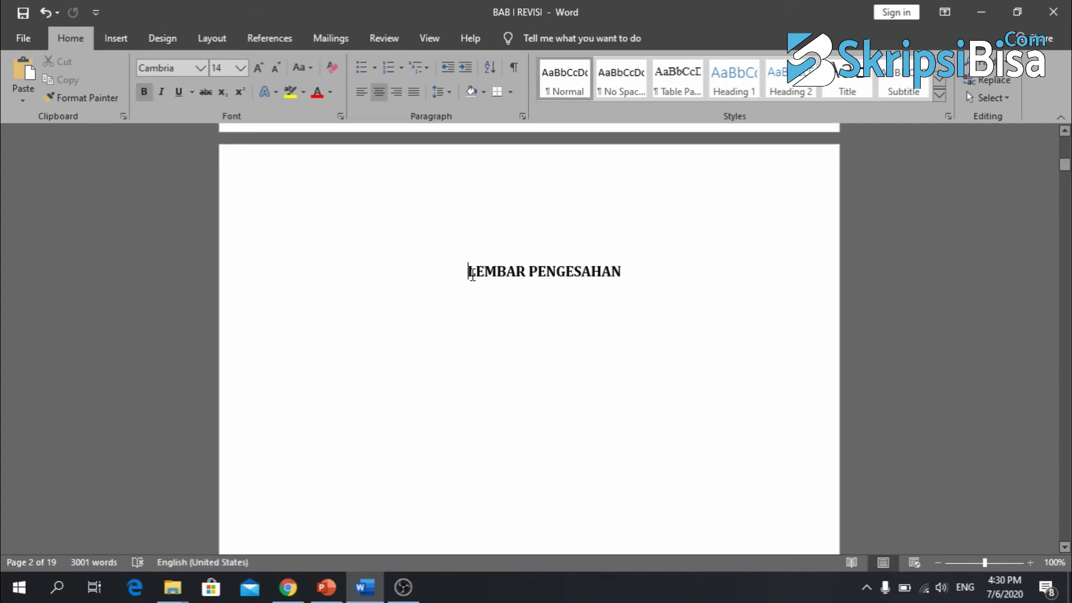
pyautogui.scroll(4, 472, 273)
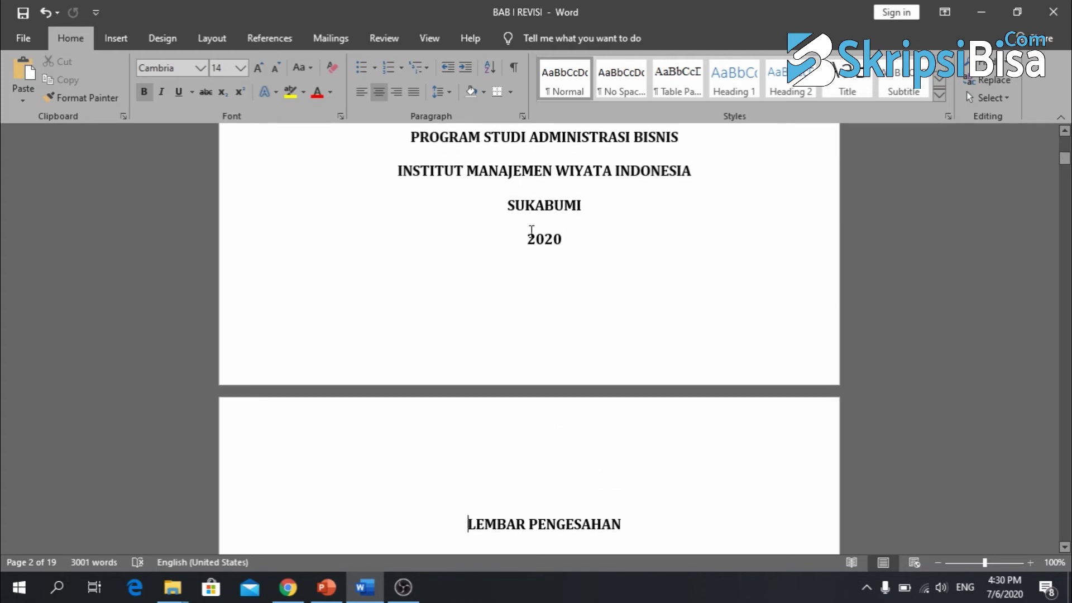
pyautogui.scroll(5, 530, 231)
pyautogui.scroll(-7, 531, 231)
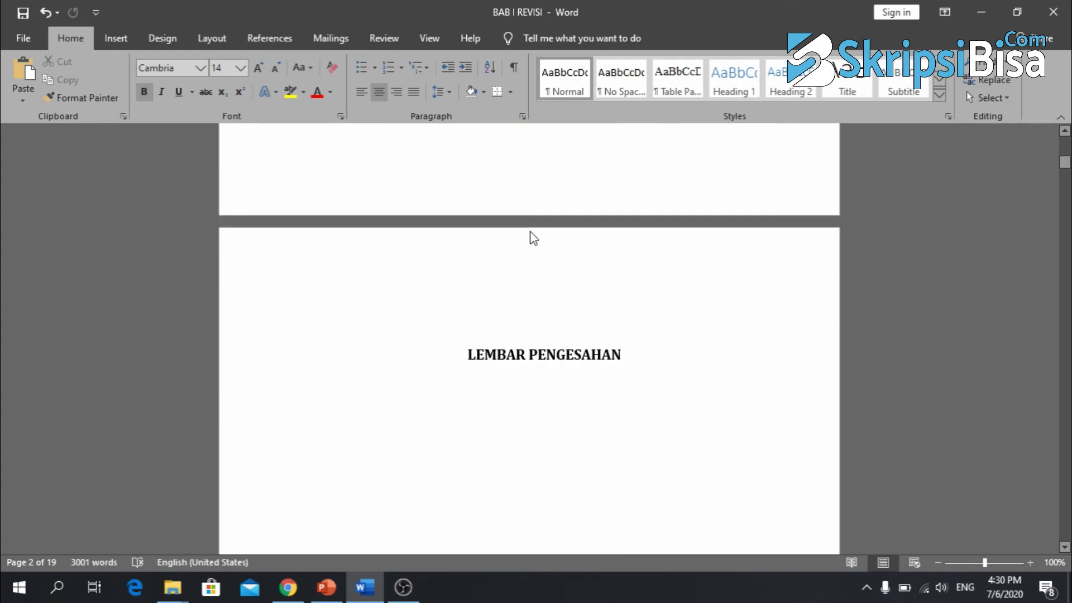
pyautogui.scroll(-1, 531, 235)
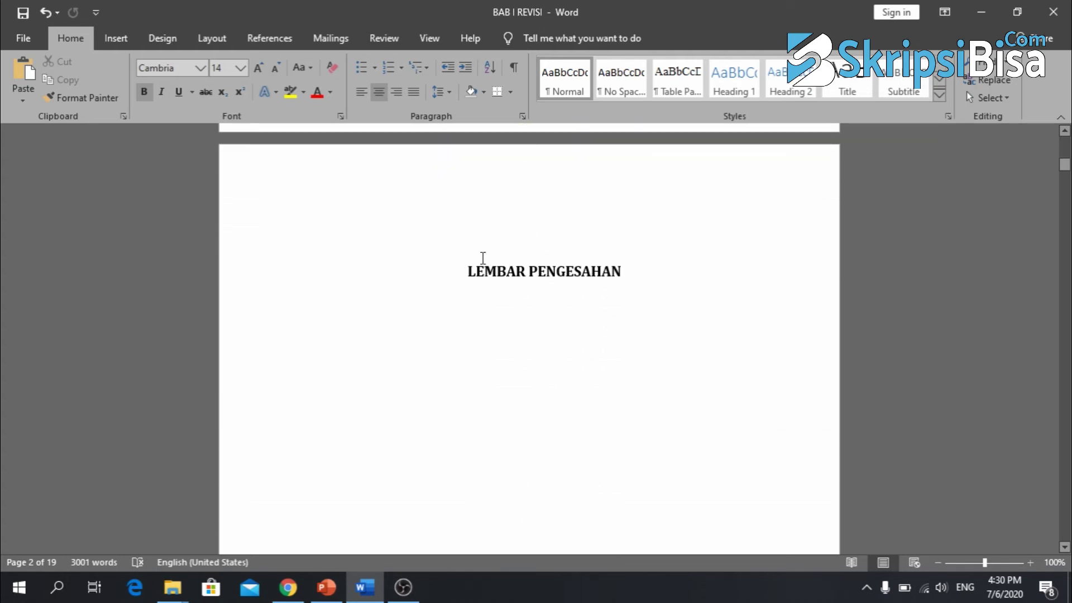
pyautogui.click(118, 38)
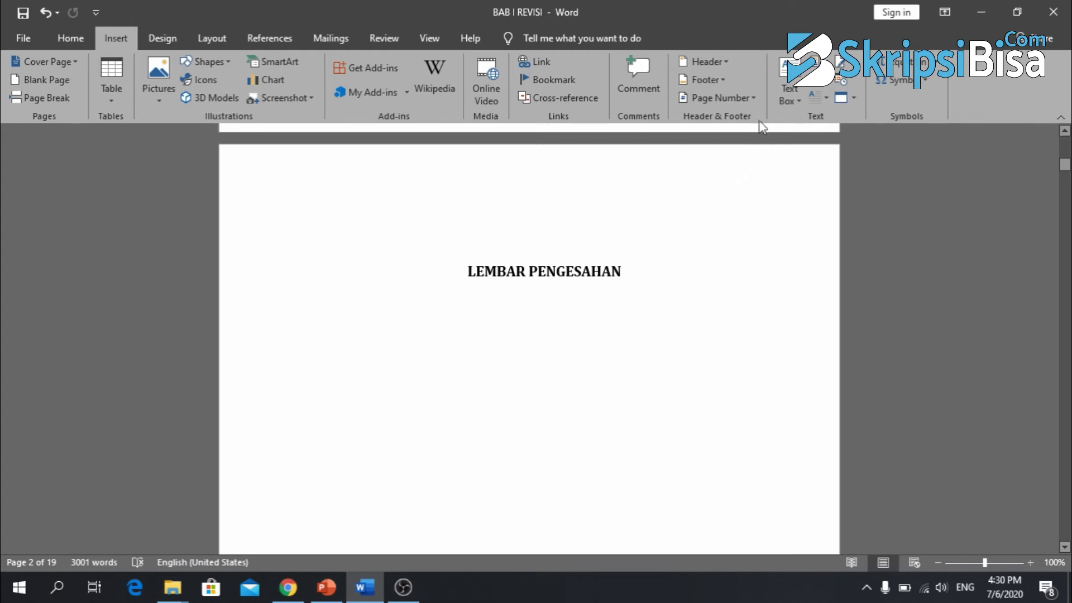
pyautogui.click(755, 99)
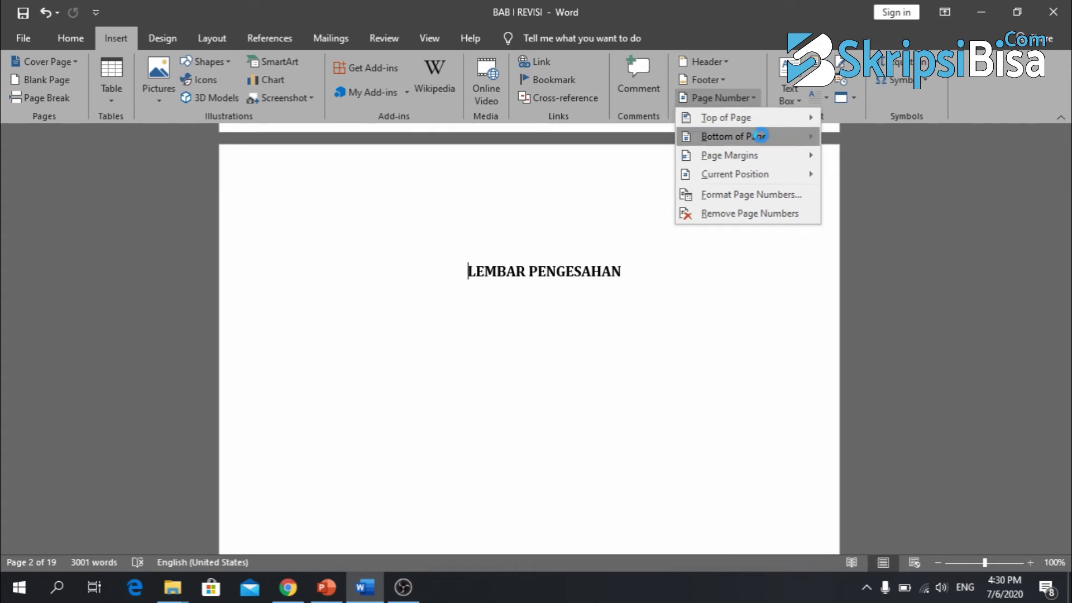
pyautogui.click(760, 136)
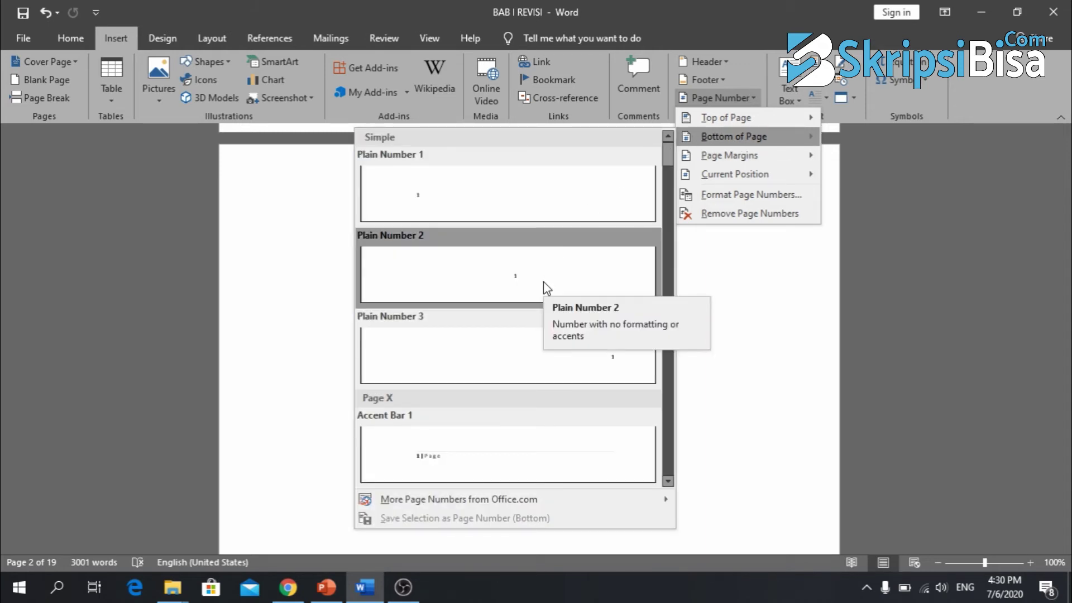
pyautogui.click(543, 281)
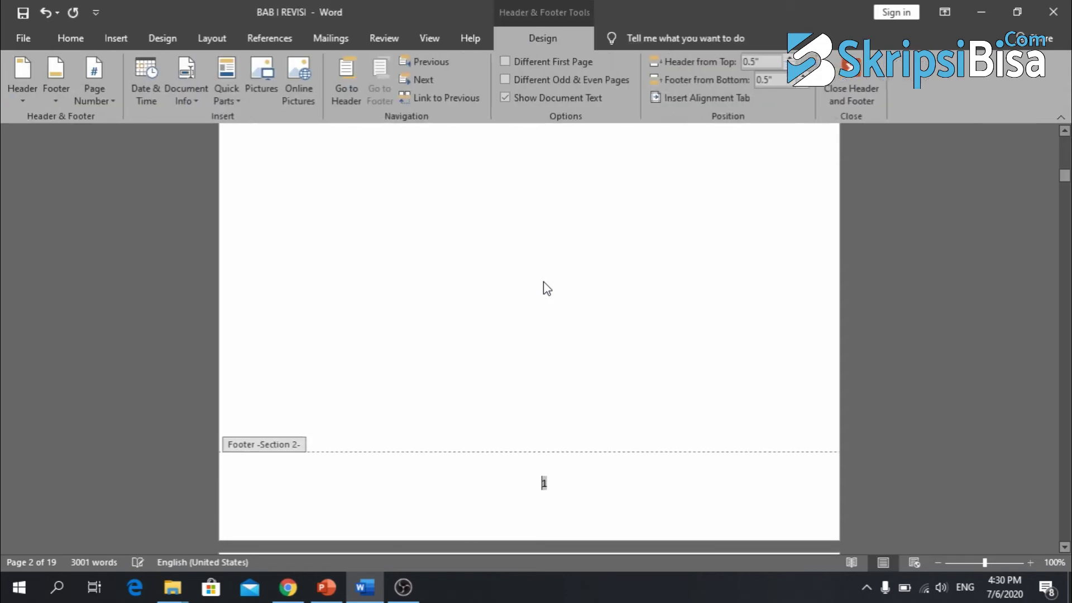
# Set the Section 2 page number format to i, ii, iii starting at i, and close the footer view.
pyautogui.scroll(-4, 544, 282)
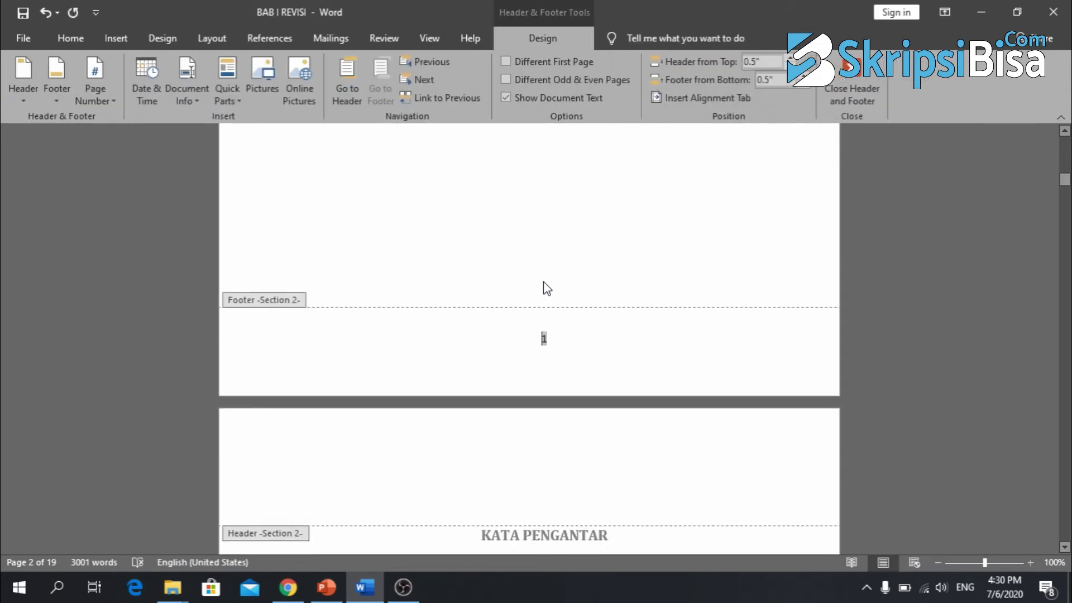
pyautogui.doubleClick(545, 338)
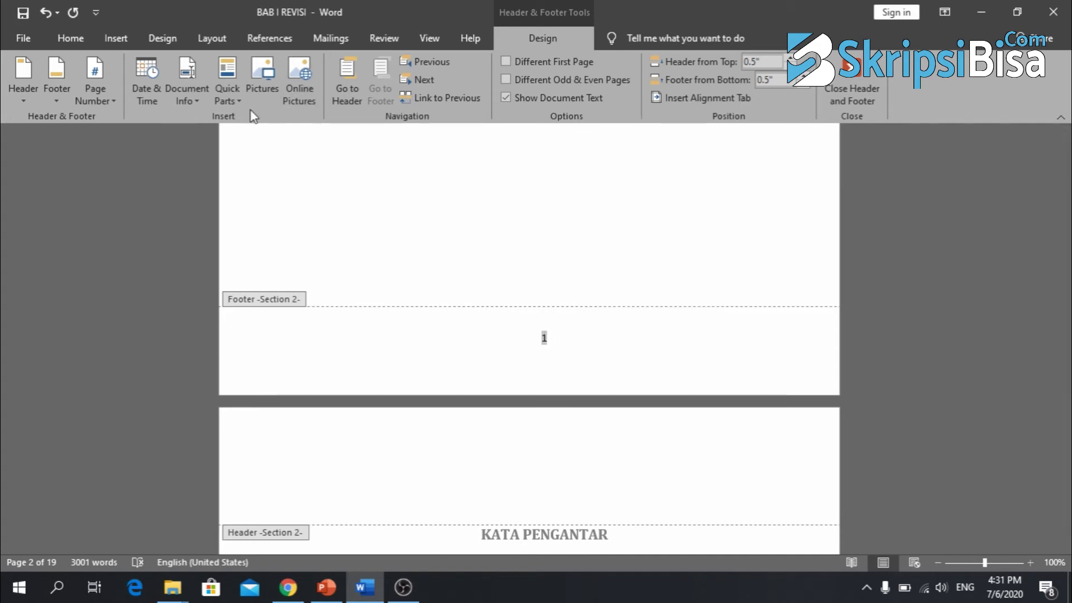
pyautogui.click(114, 101)
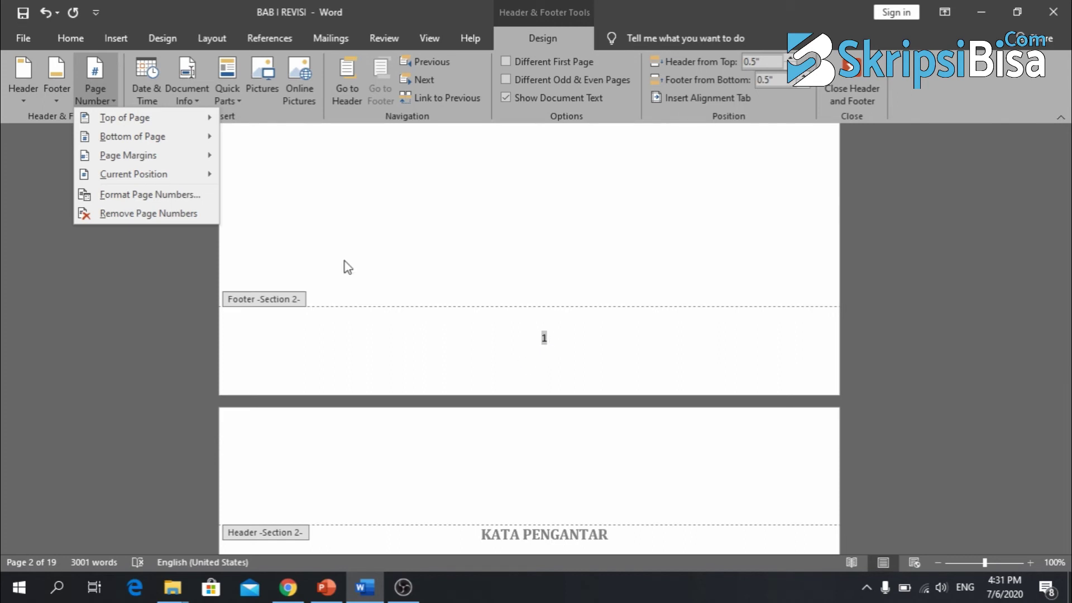
pyautogui.click(185, 194)
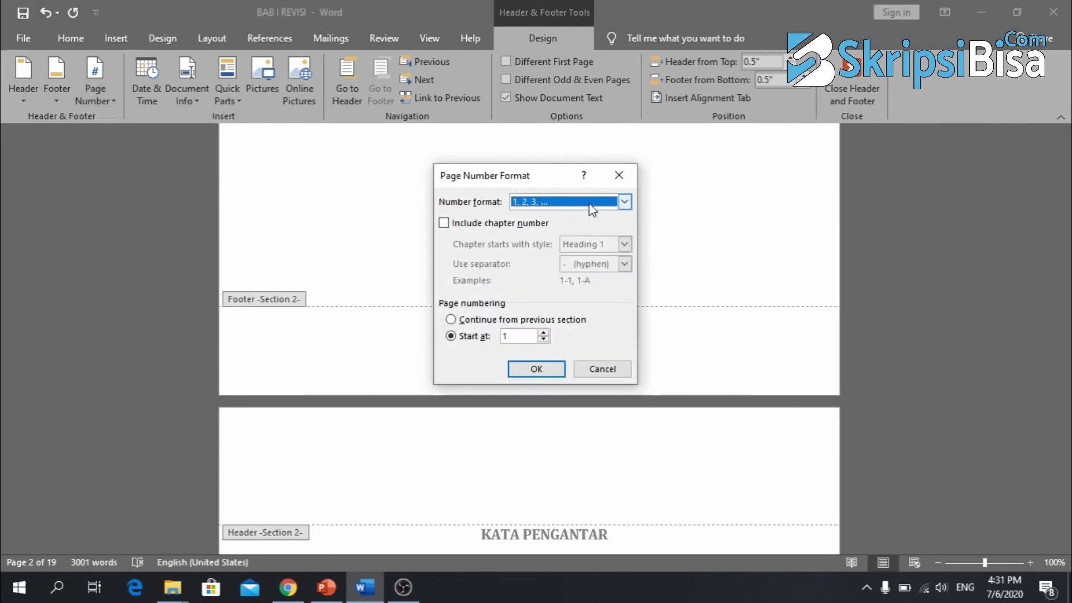
pyautogui.click(624, 202)
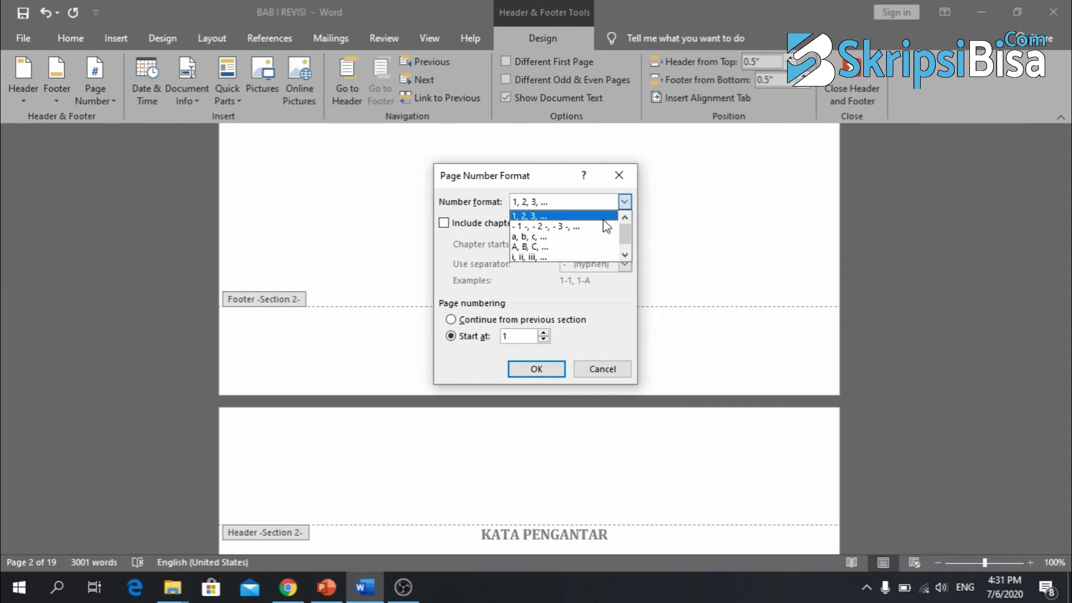
pyautogui.click(587, 256)
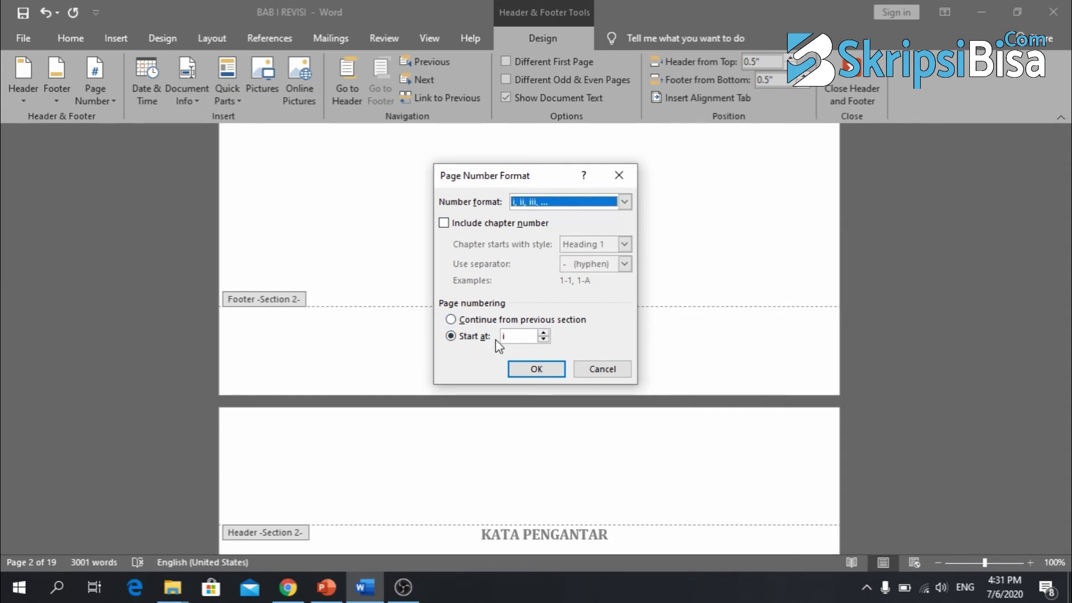
pyautogui.click(549, 370)
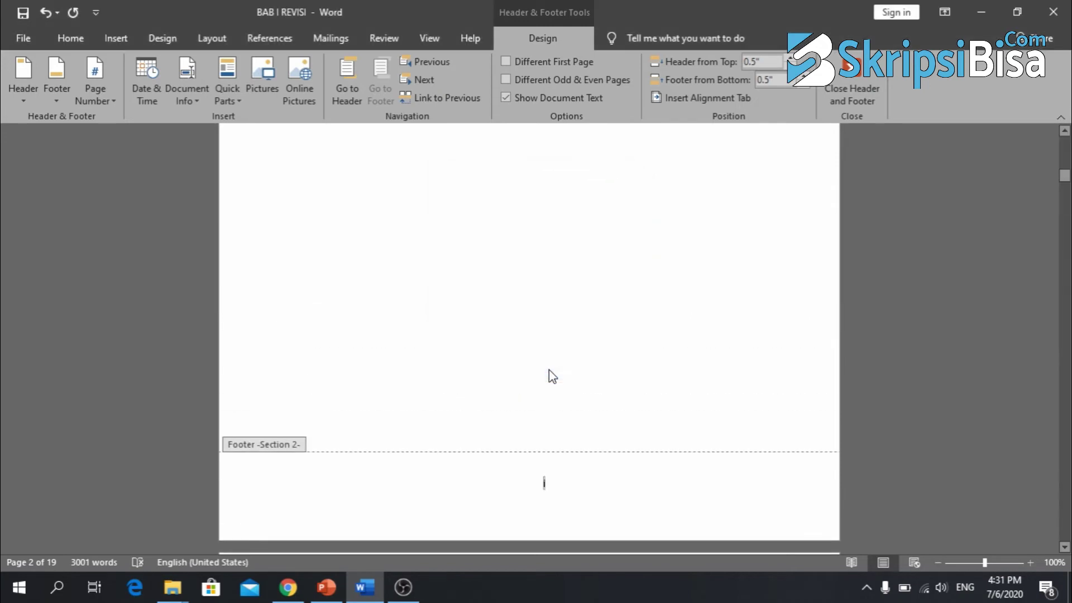
pyautogui.doubleClick(553, 306)
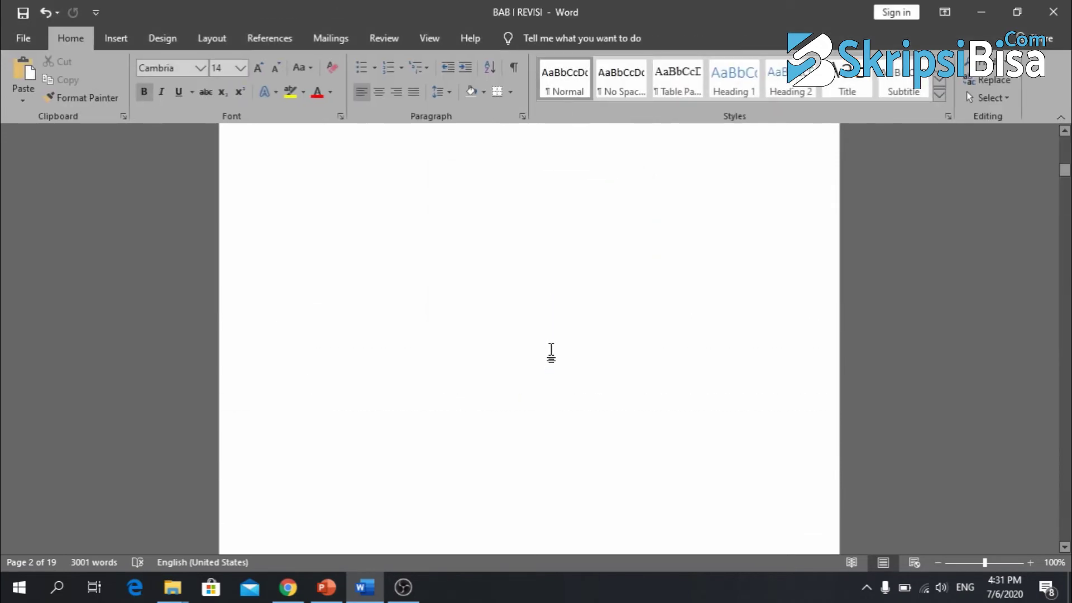
# Check the page numbers at the bottom of the front matter pages up to the start of BAB I.
pyautogui.scroll(-5, 551, 352)
pyautogui.scroll(-10, 556, 421)
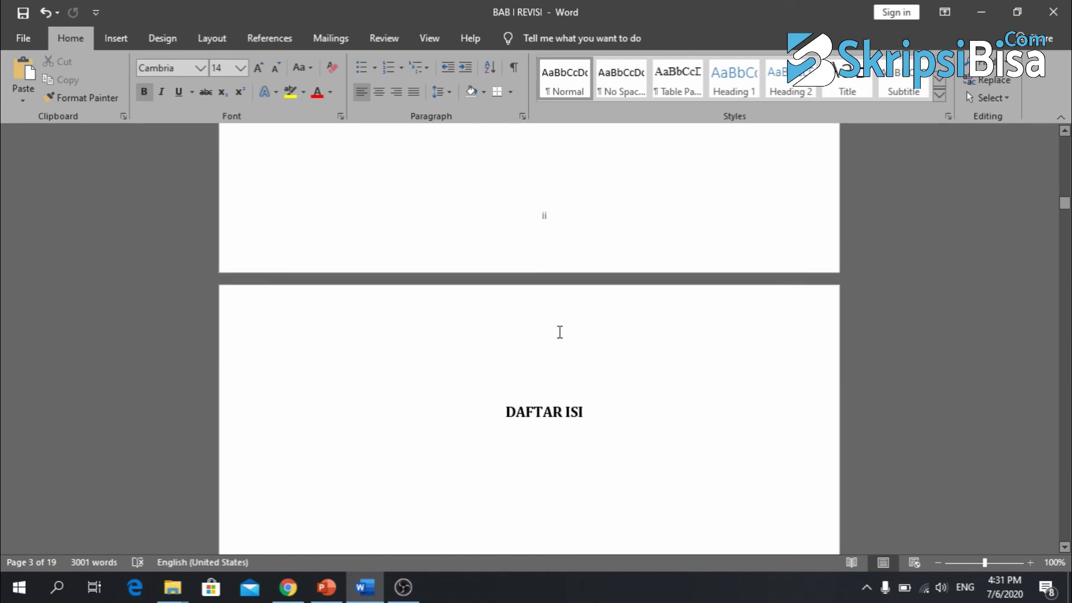
pyautogui.scroll(-3, 559, 331)
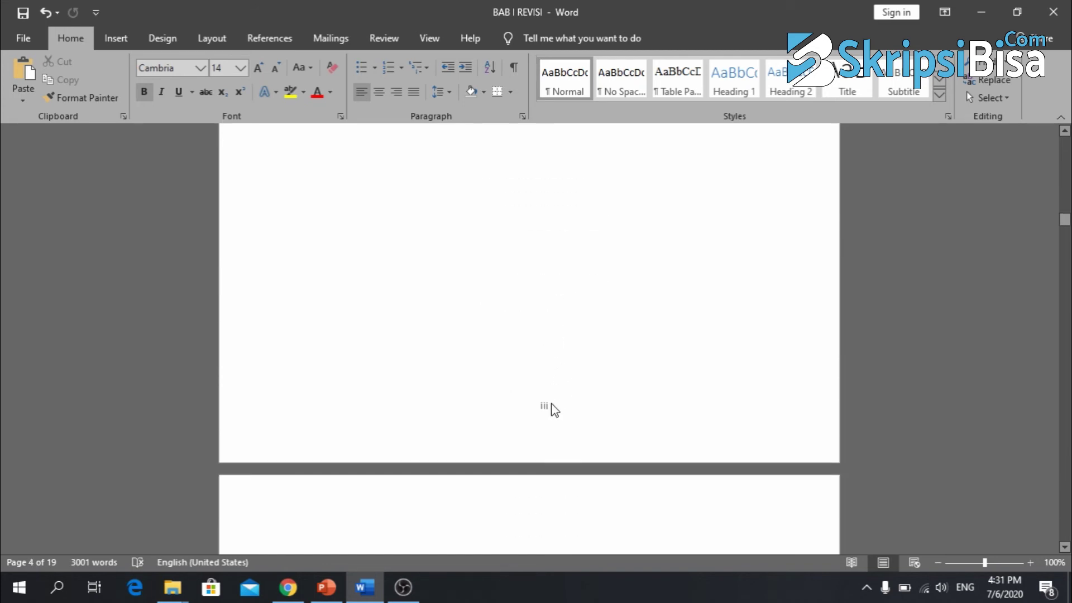
pyautogui.scroll(-12, 554, 409)
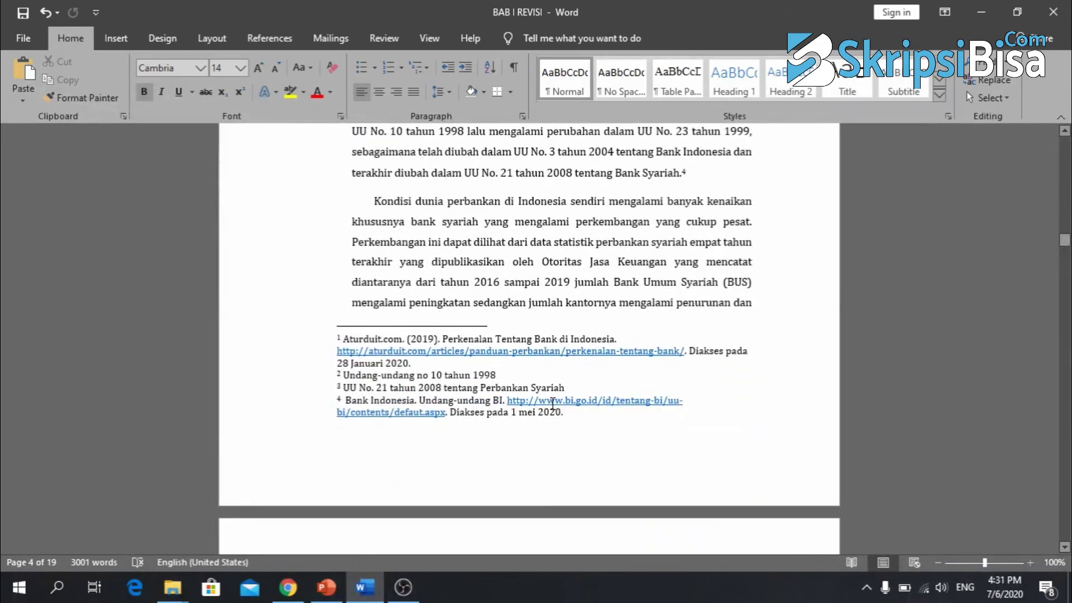
# Check the header and footer section labels on the first page of BAB I, and close the header and footer view.
pyautogui.scroll(8, 553, 403)
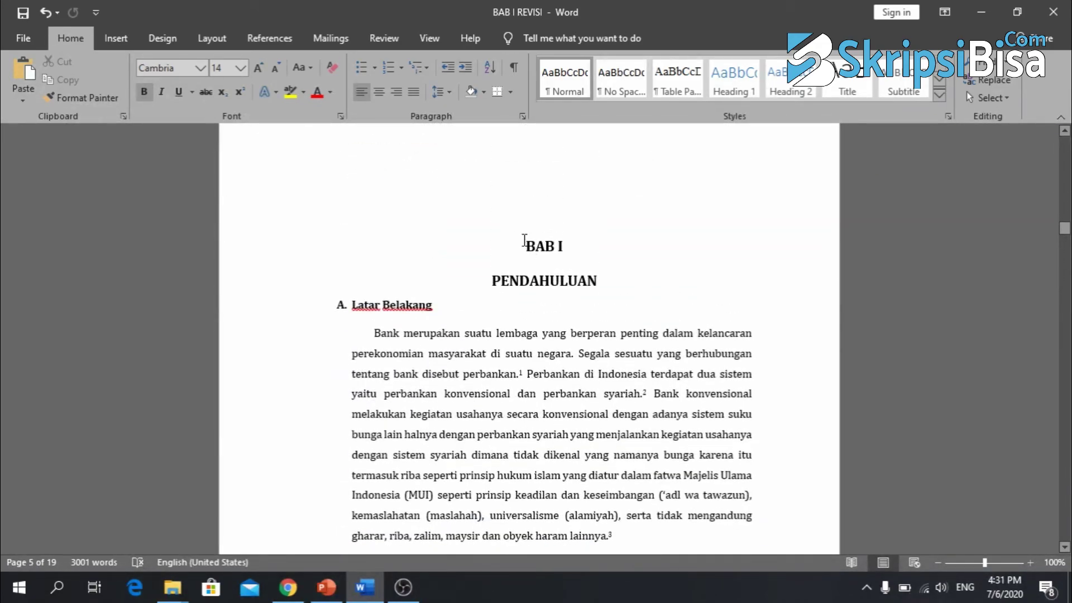
pyautogui.doubleClick(542, 198)
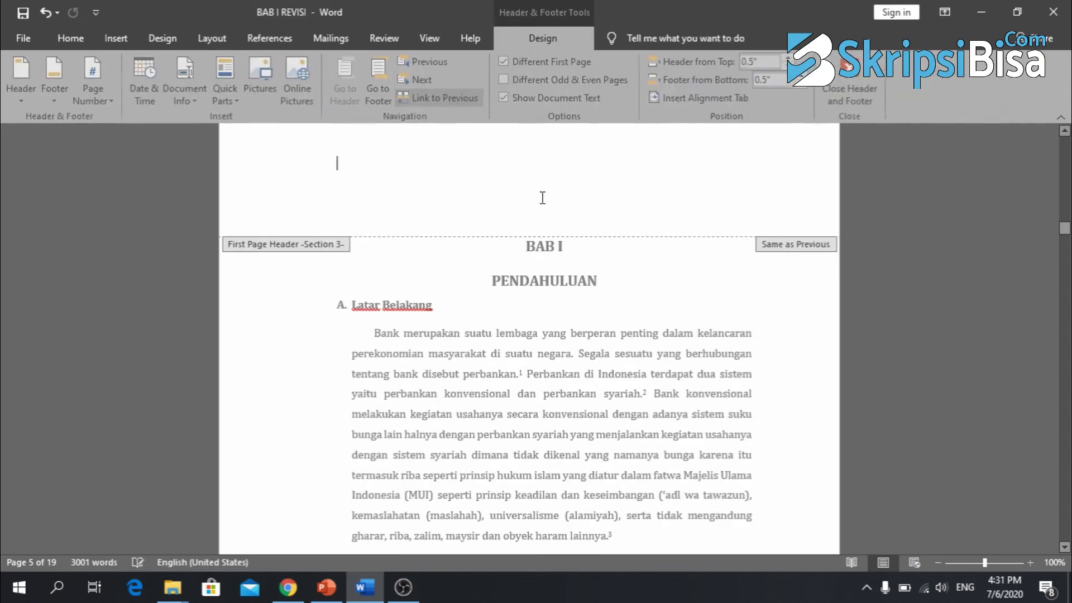
pyautogui.doubleClick(458, 302)
pyautogui.scroll(-10, 456, 297)
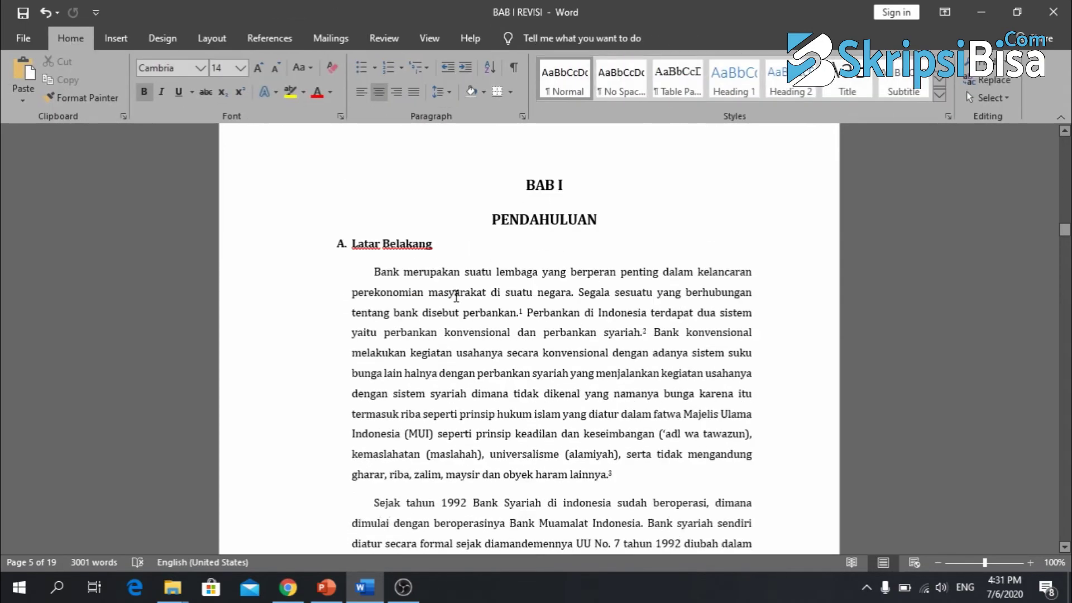
pyautogui.scroll(-2, 456, 296)
pyautogui.scroll(5, 456, 296)
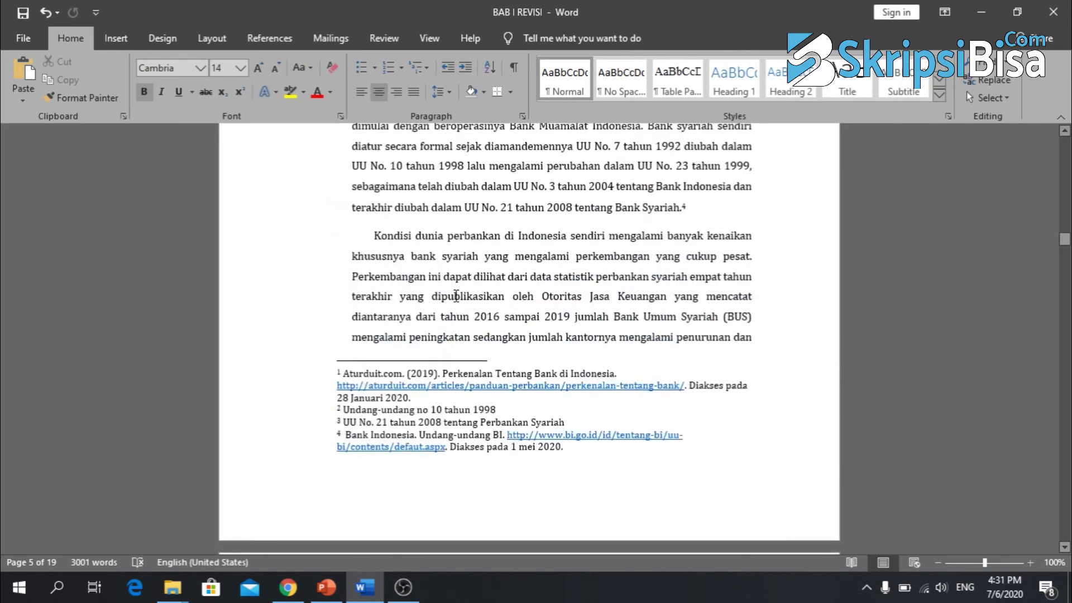
pyautogui.scroll(-4, 456, 295)
pyautogui.scroll(1, 456, 296)
pyautogui.scroll(10, 456, 295)
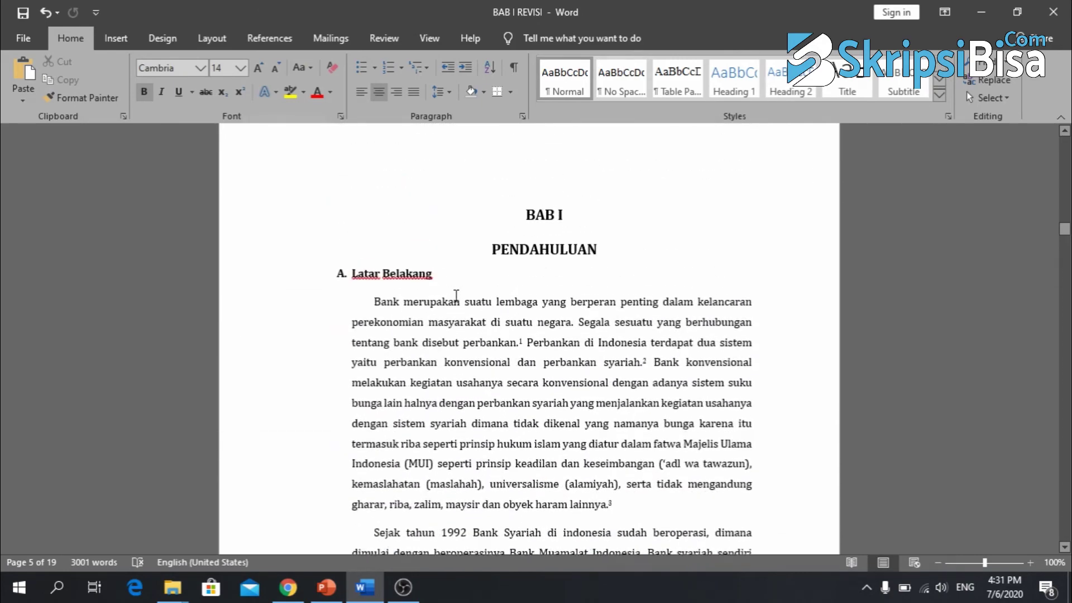
pyautogui.scroll(-3, 456, 296)
pyautogui.scroll(-6, 456, 296)
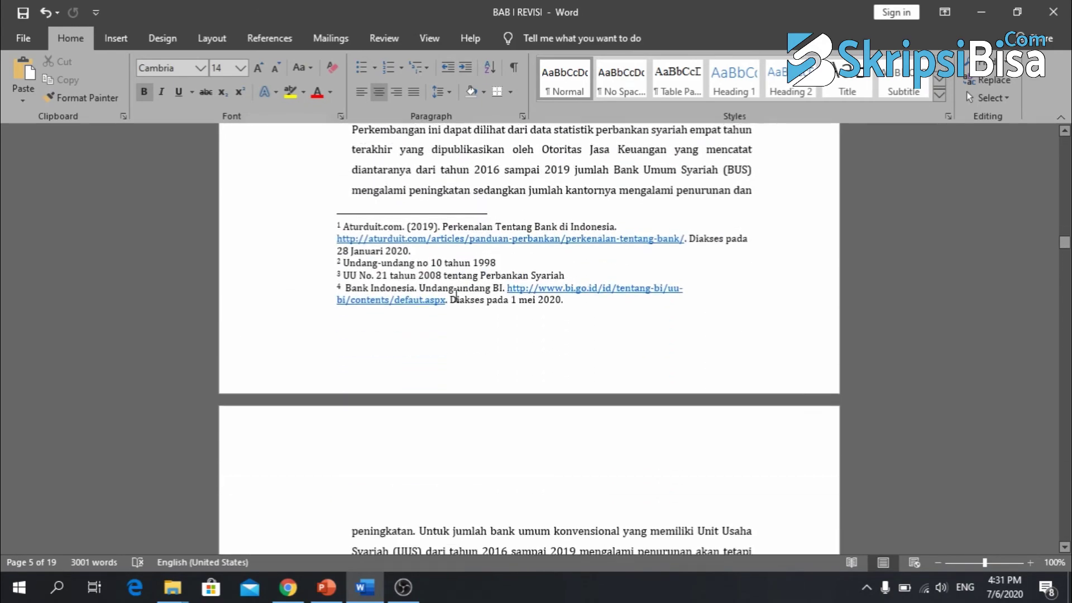
pyautogui.scroll(7, 456, 296)
pyautogui.scroll(3, 456, 296)
pyautogui.scroll(-8, 456, 296)
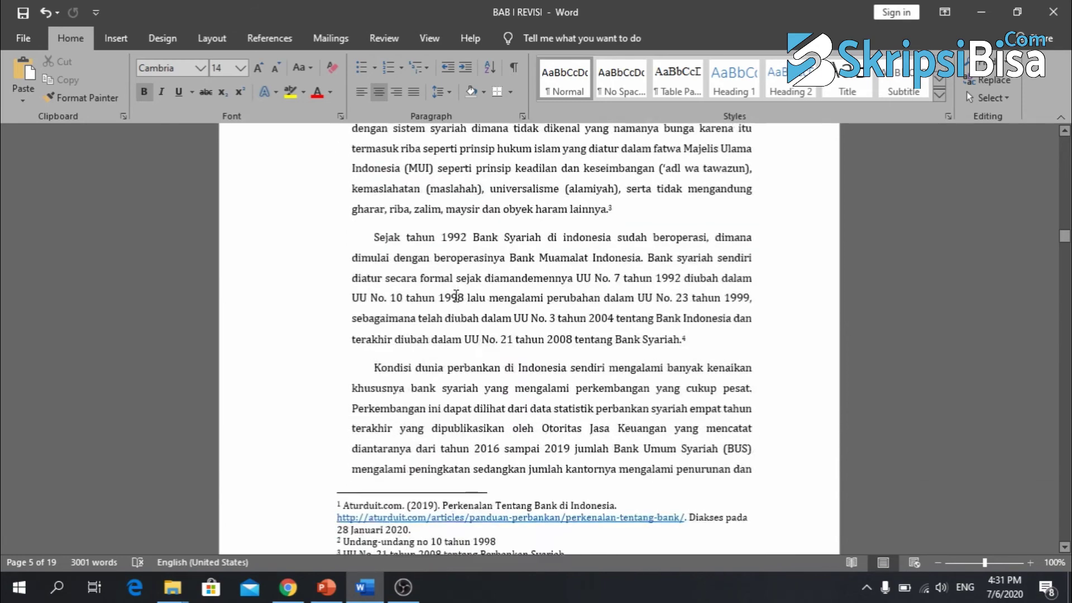
pyautogui.scroll(-3, 537, 293)
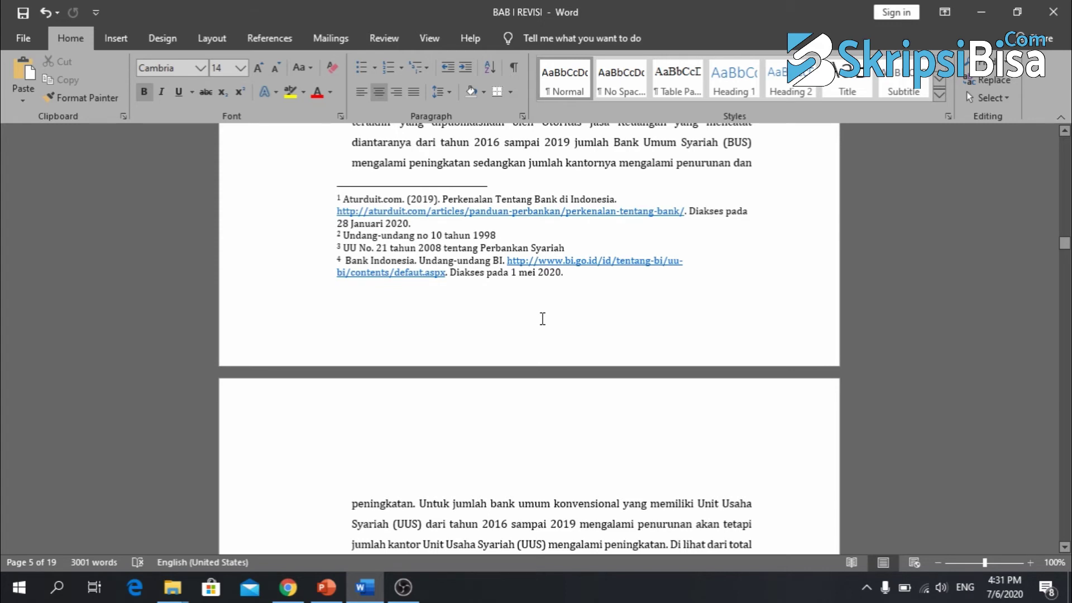
pyautogui.doubleClick(542, 318)
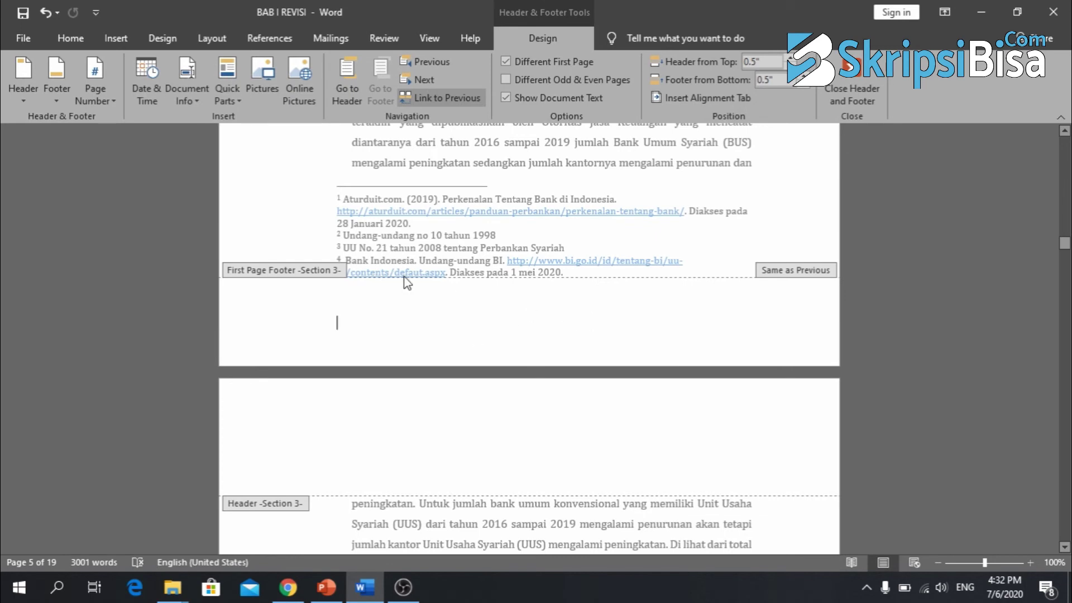
pyautogui.doubleClick(525, 212)
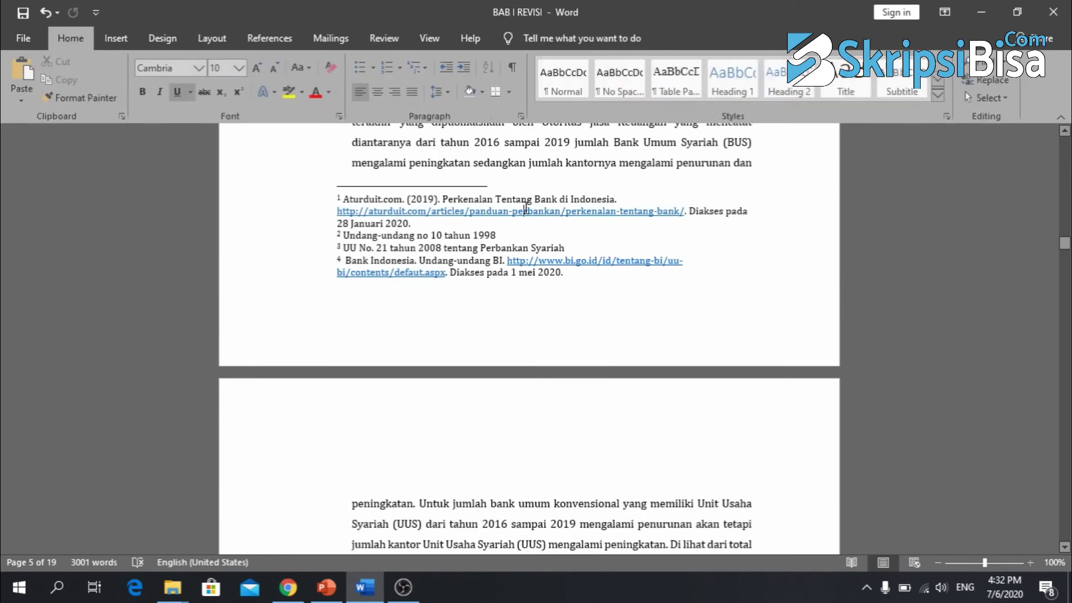
# Insert a Plain Number 2 page number at the bottom of the first page of BAB I.
pyautogui.click(552, 172)
pyautogui.click(122, 44)
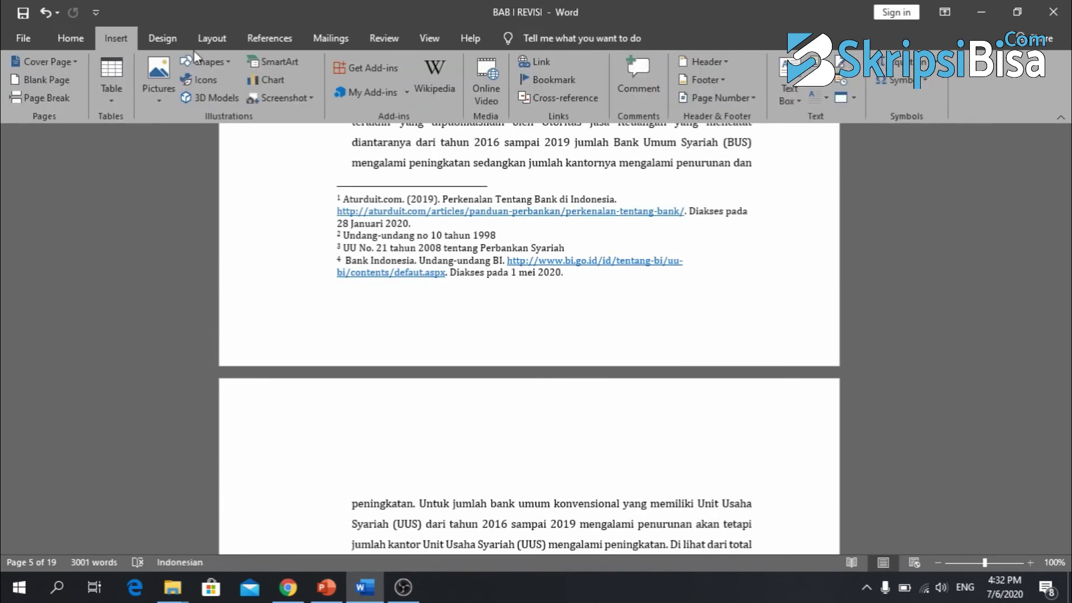
pyautogui.click(749, 101)
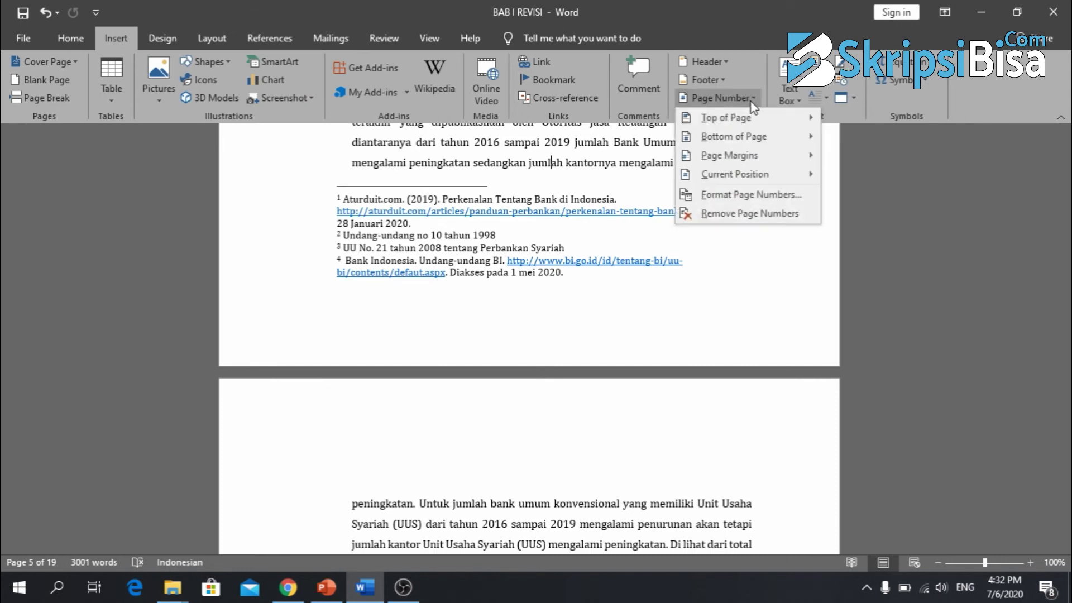
pyautogui.moveTo(762, 134)
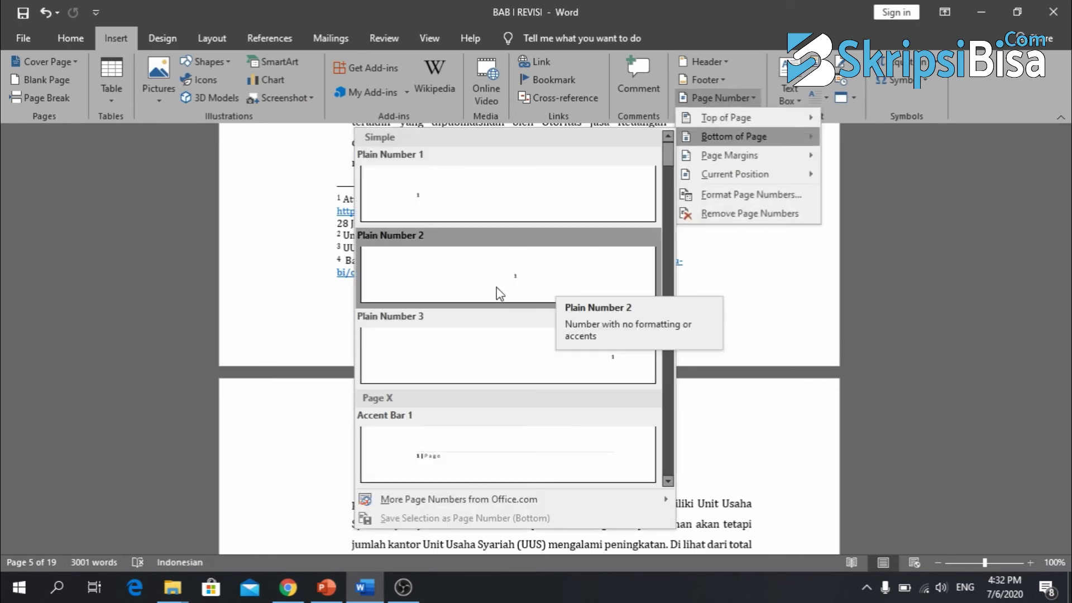
pyautogui.click(519, 287)
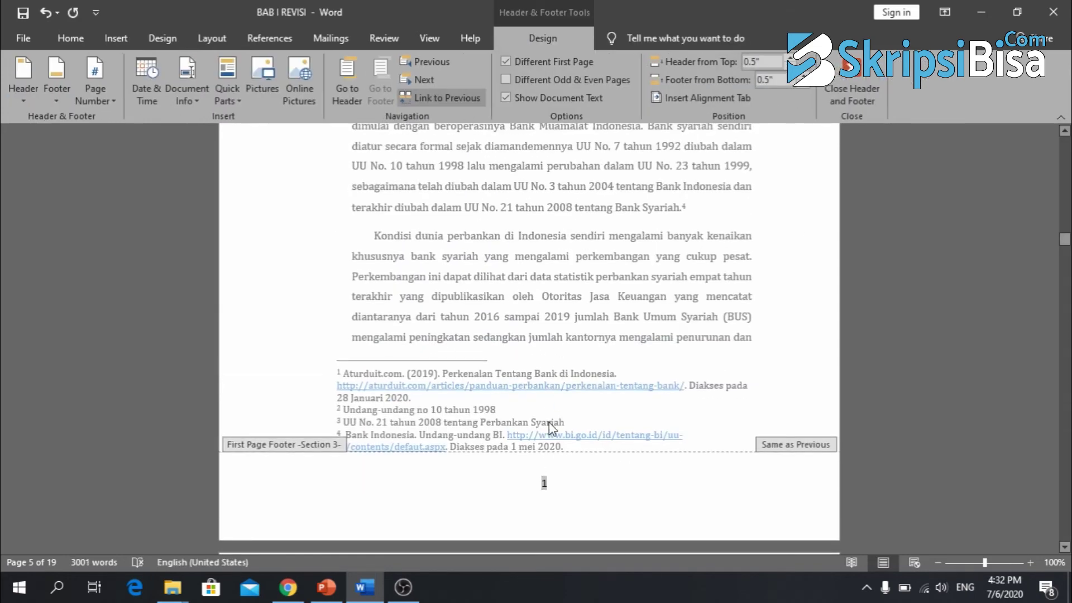
# Insert a Plain Number 3 page number at the top of the second page of BAB I, and close the header view.
pyautogui.scroll(-5, 554, 383)
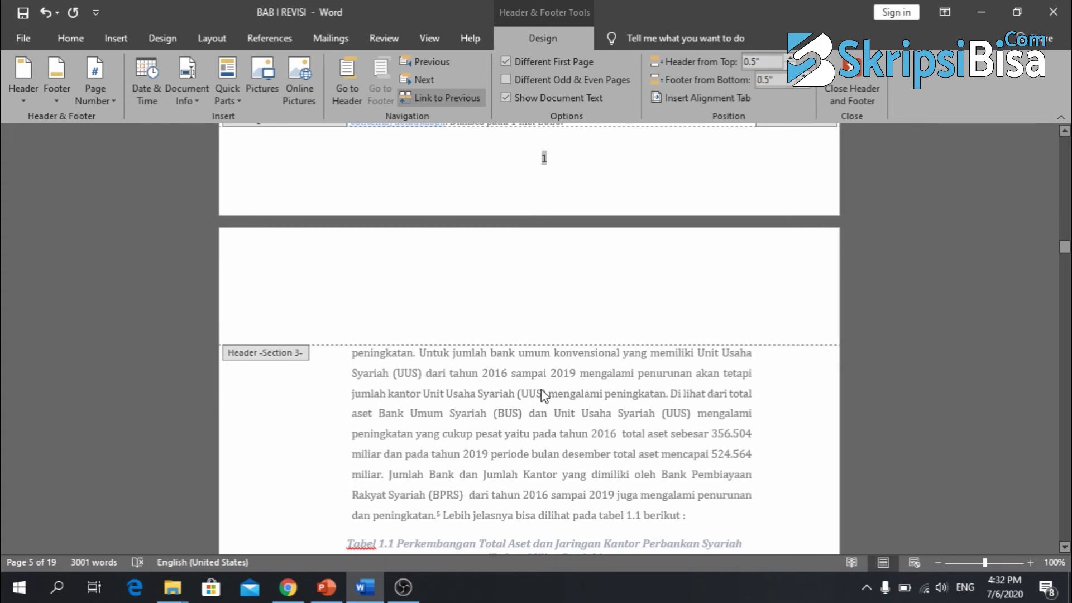
pyautogui.scroll(3, 570, 343)
pyautogui.scroll(-3, 716, 294)
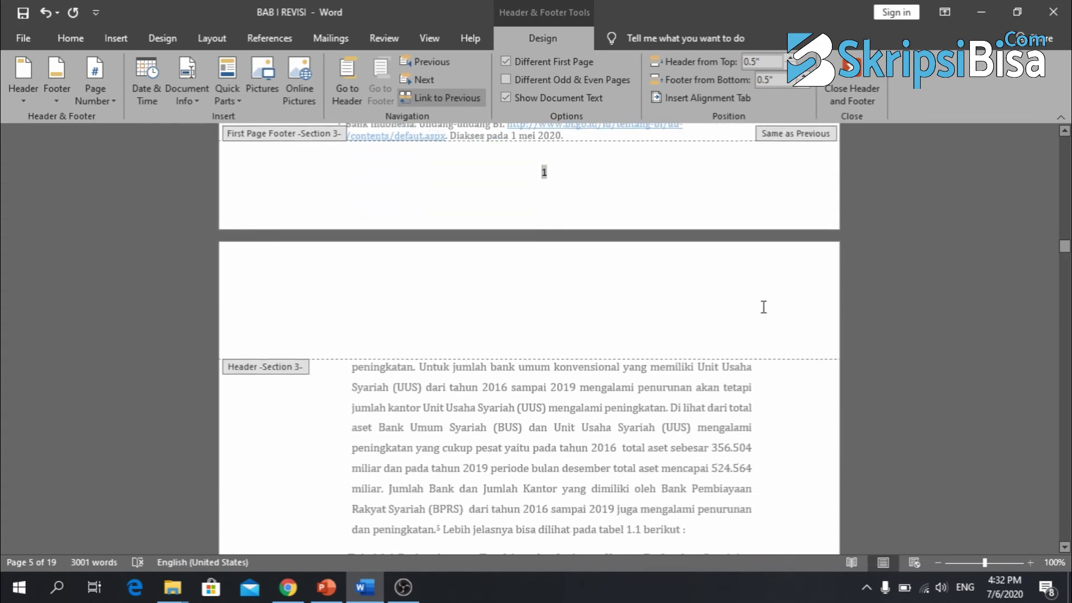
pyautogui.scroll(-12, 678, 357)
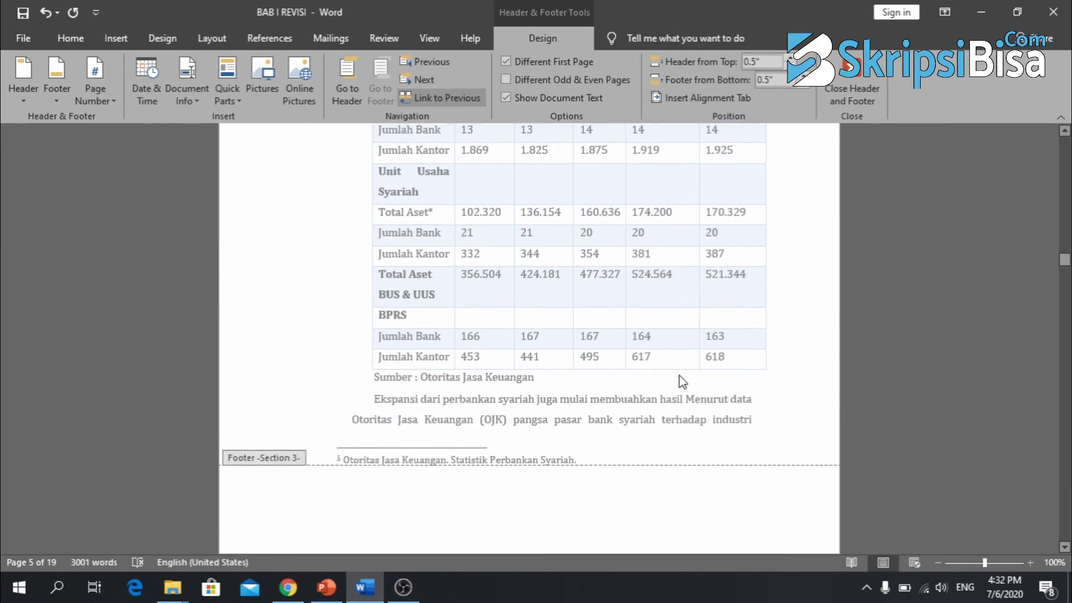
pyautogui.scroll(10, 680, 375)
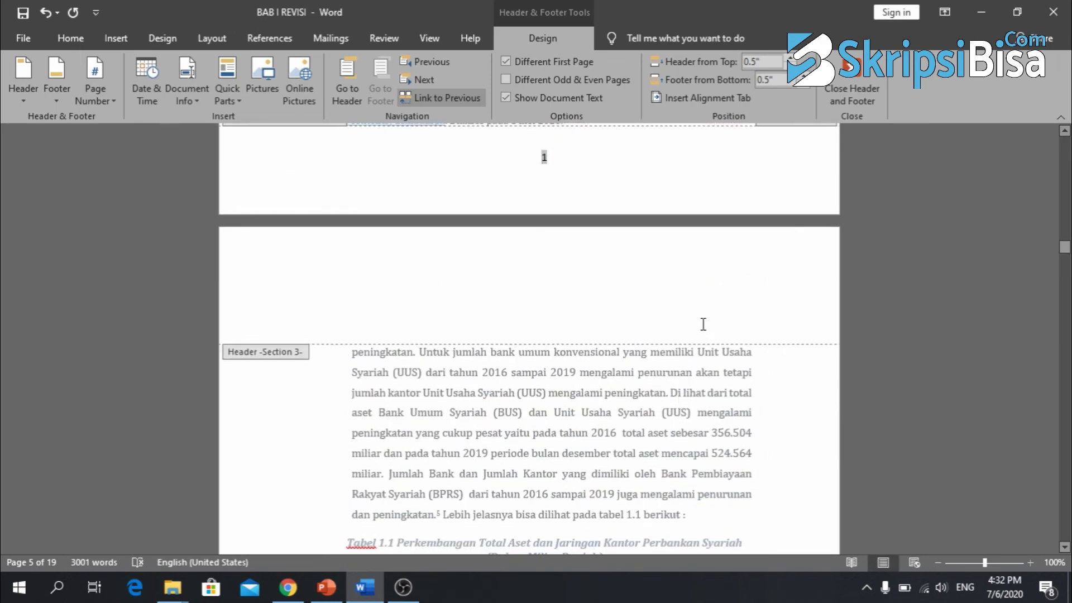
pyautogui.click(711, 305)
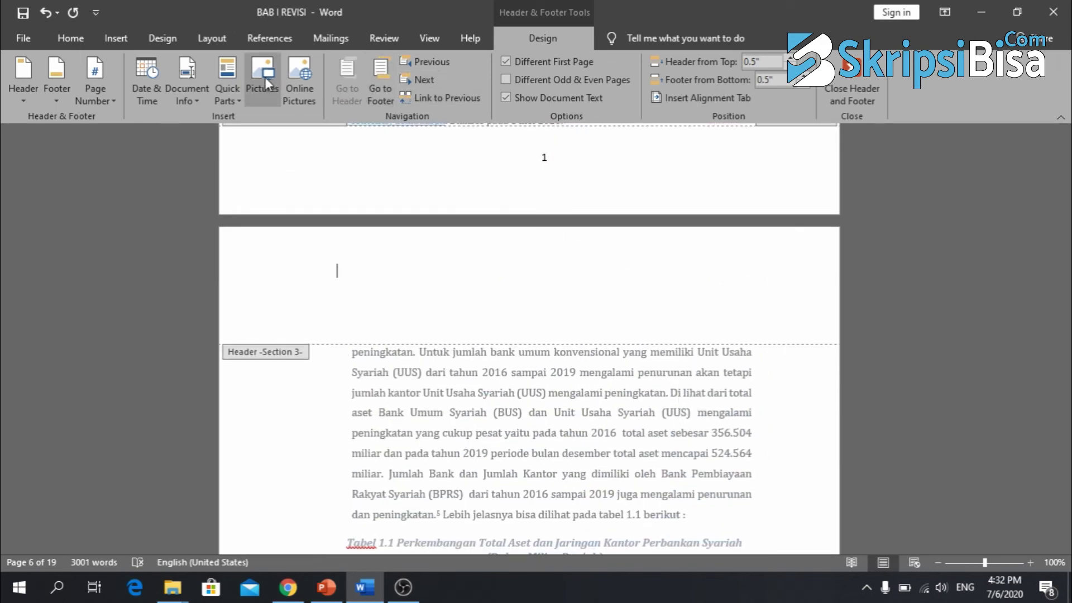
pyautogui.click(110, 104)
pyautogui.moveTo(121, 124)
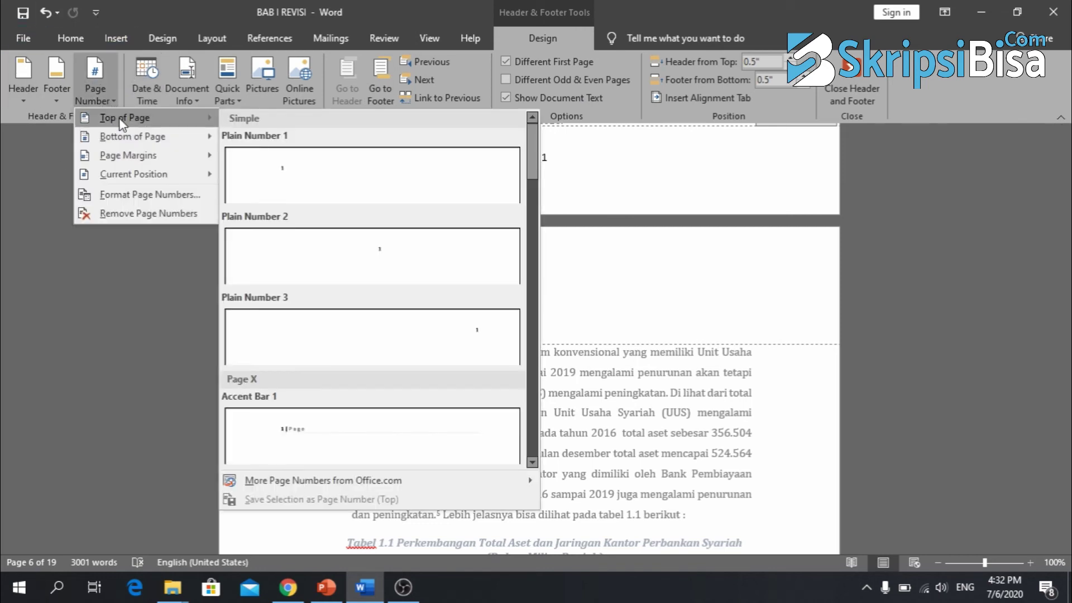
pyautogui.click(378, 316)
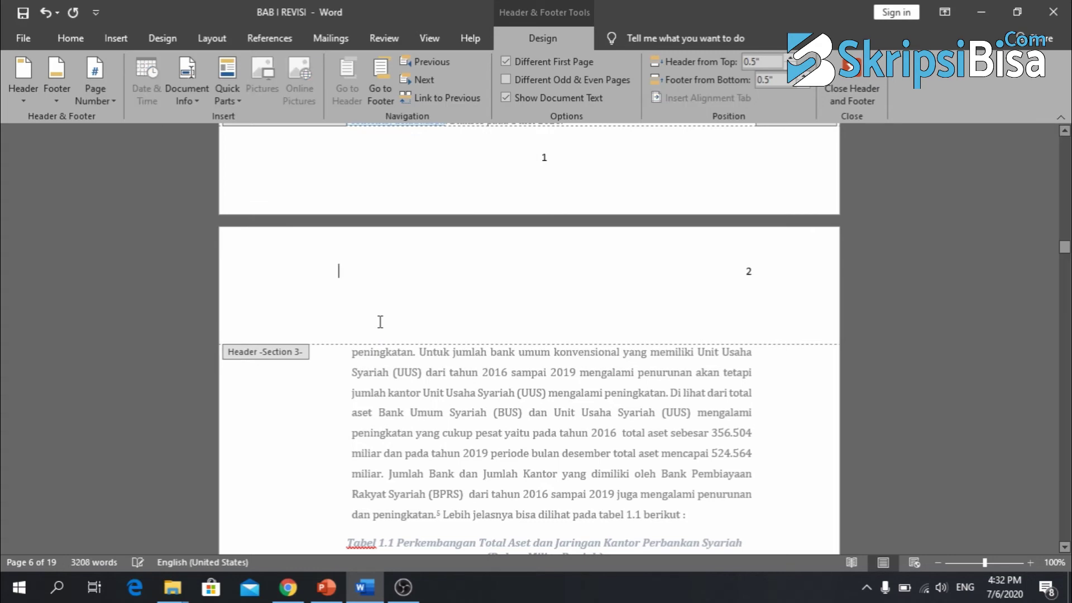
pyautogui.doubleClick(647, 437)
# Check the page numbers on all pages of BAB I, from its first page to the start of BAB II.
pyautogui.scroll(15, 547, 196)
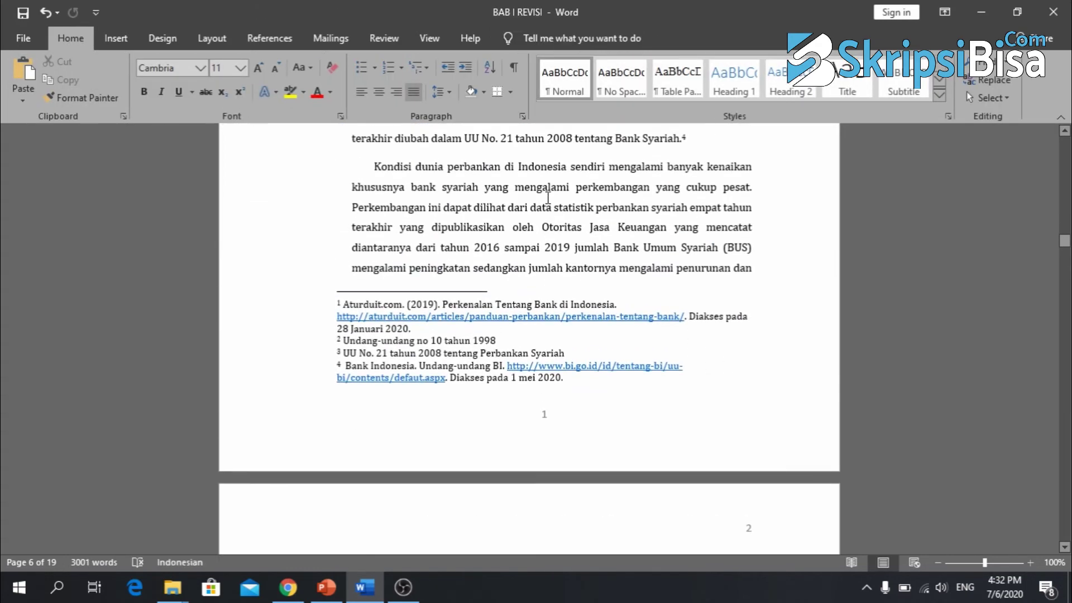
pyautogui.scroll(-15, 550, 197)
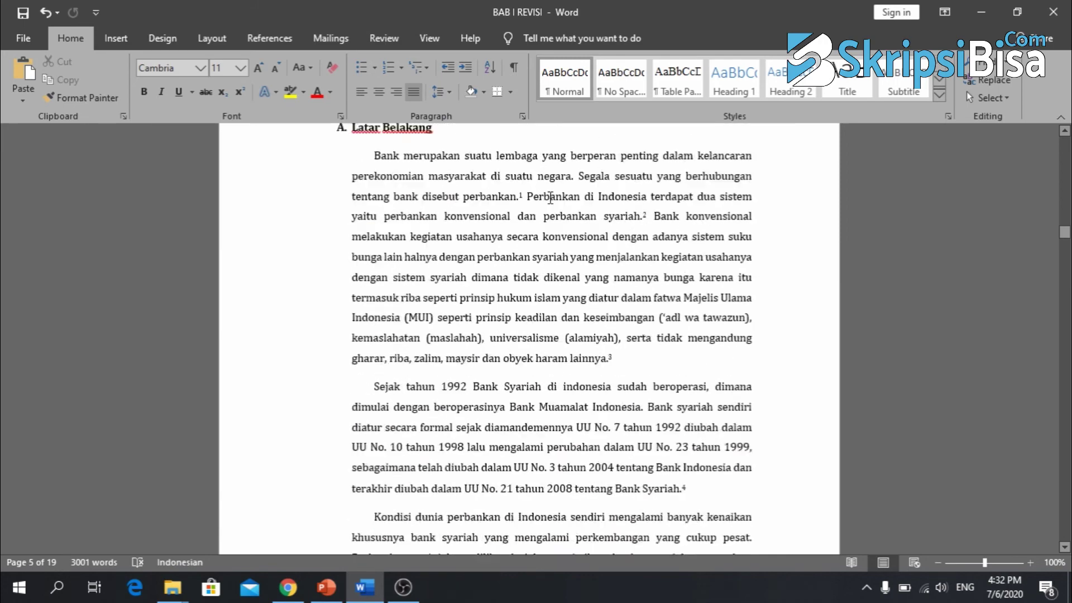
pyautogui.scroll(-5, 548, 292)
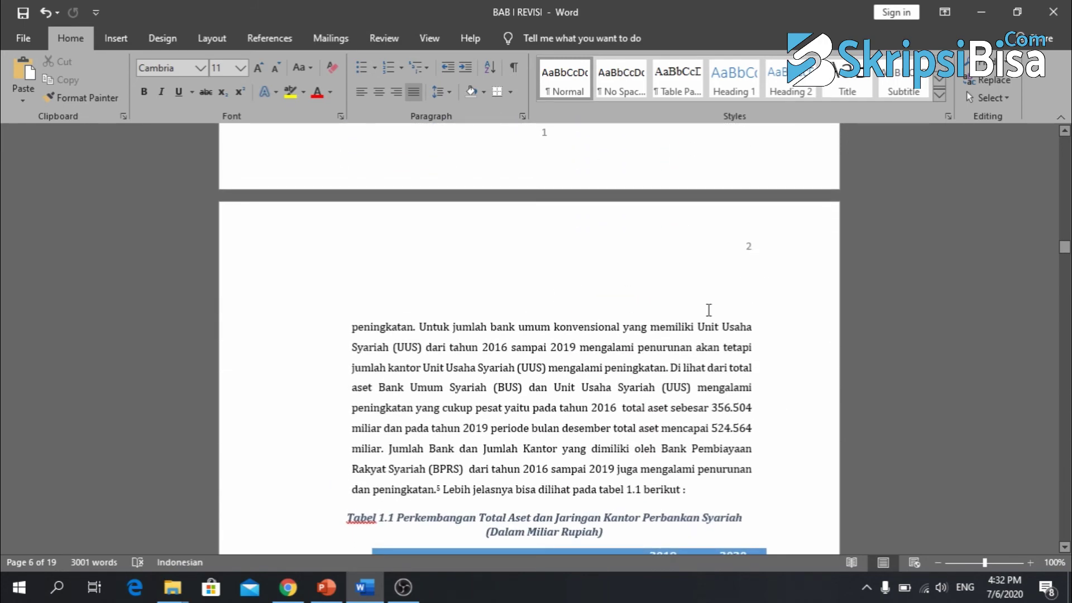
pyautogui.scroll(-18, 707, 309)
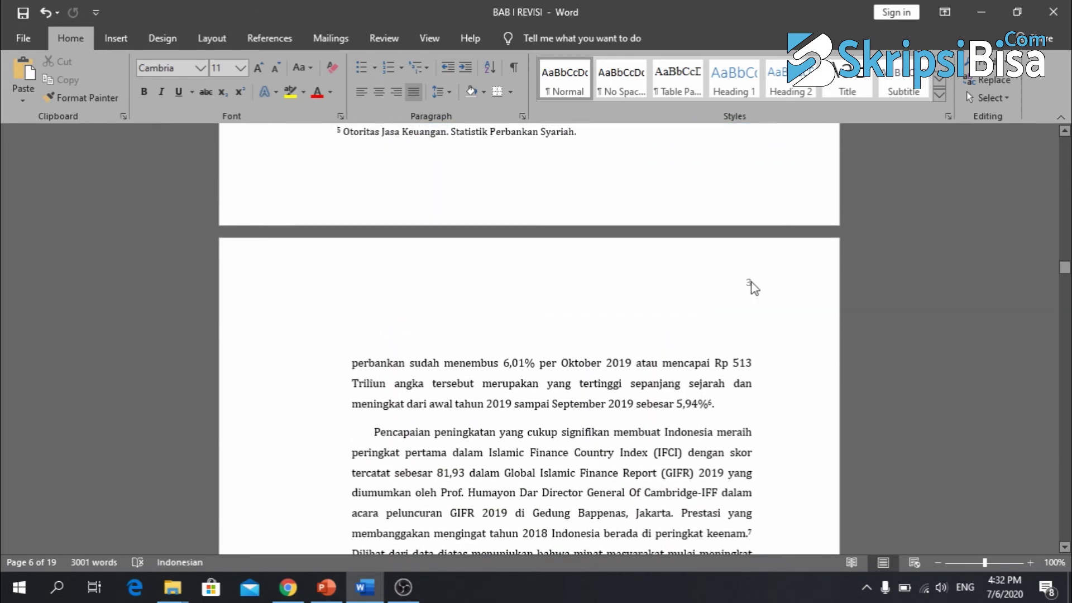
pyautogui.scroll(-20, 732, 342)
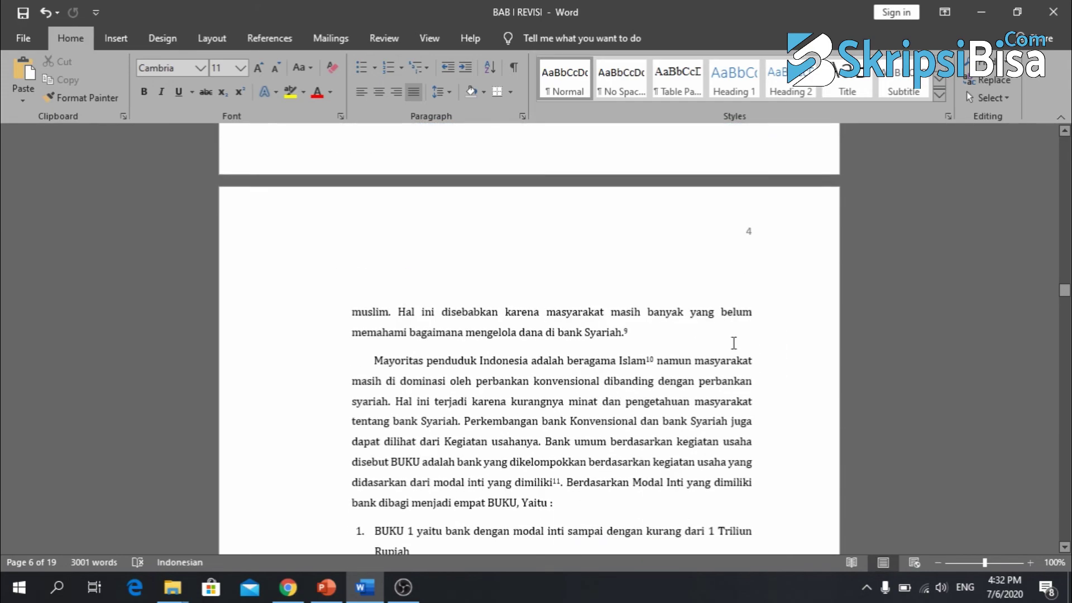
pyautogui.scroll(-20, 733, 342)
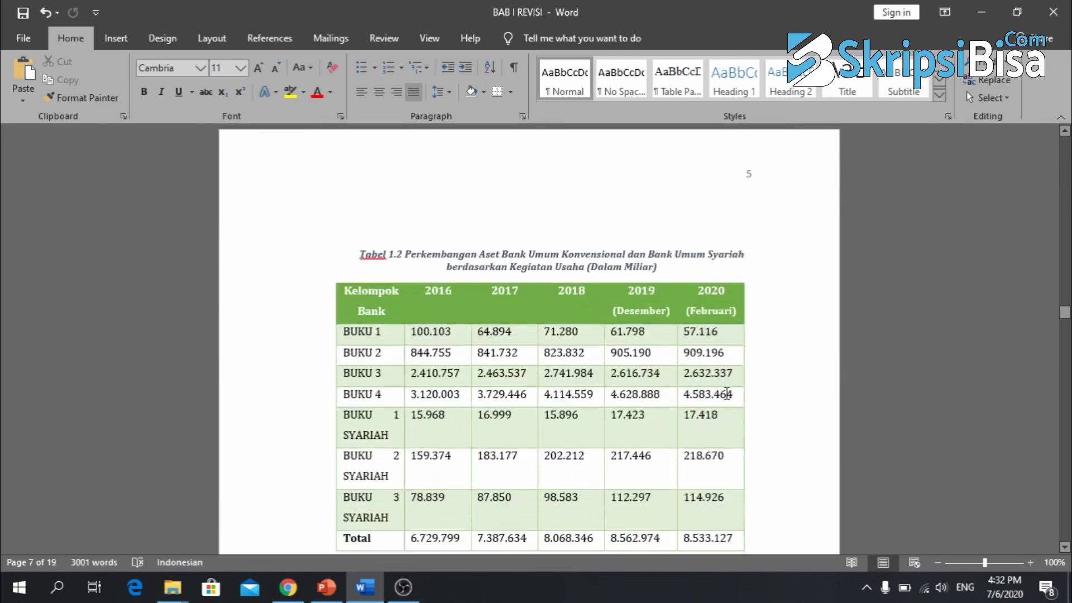
pyautogui.scroll(-20, 726, 393)
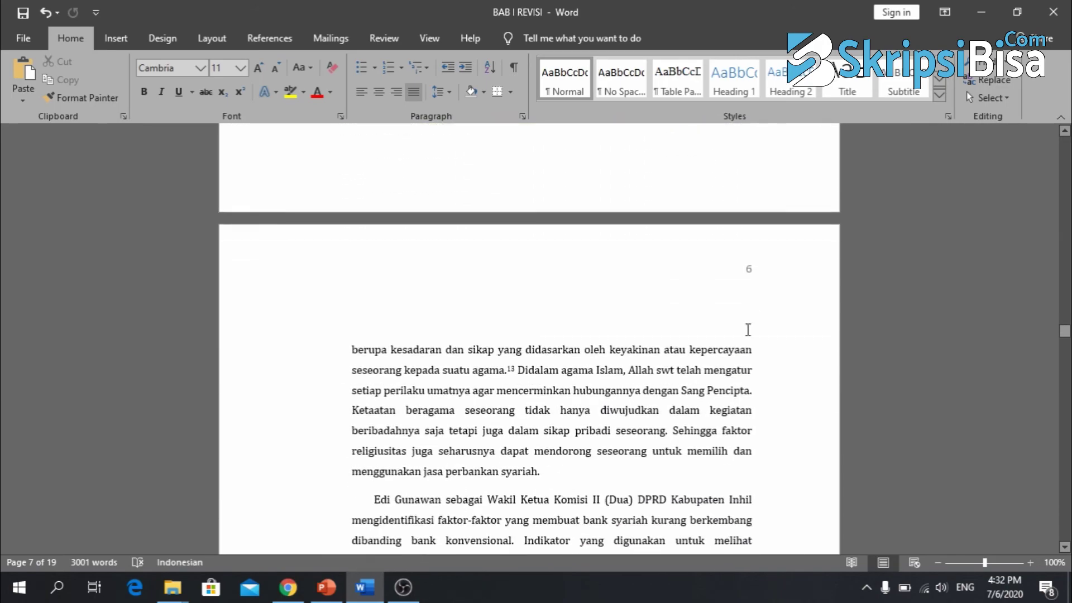
pyautogui.scroll(-20, 719, 390)
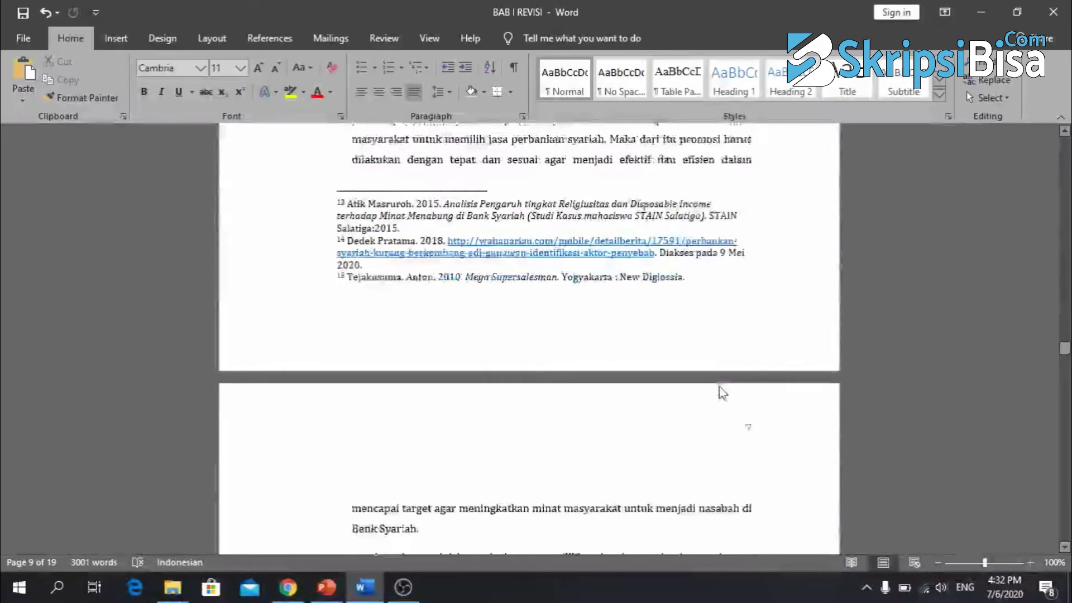
pyautogui.scroll(-20, 723, 394)
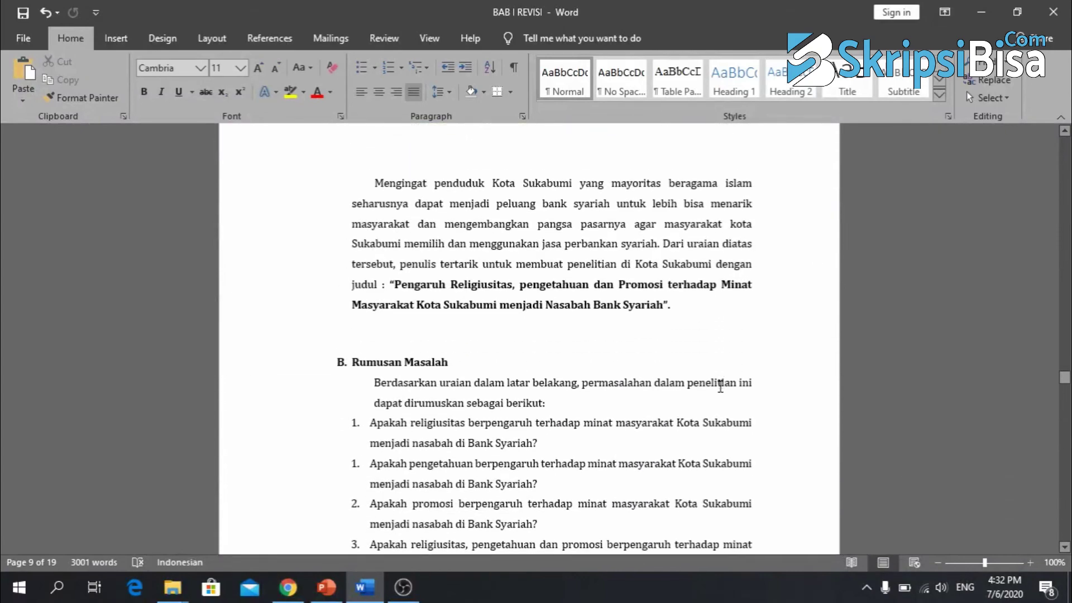
pyautogui.scroll(-20, 720, 387)
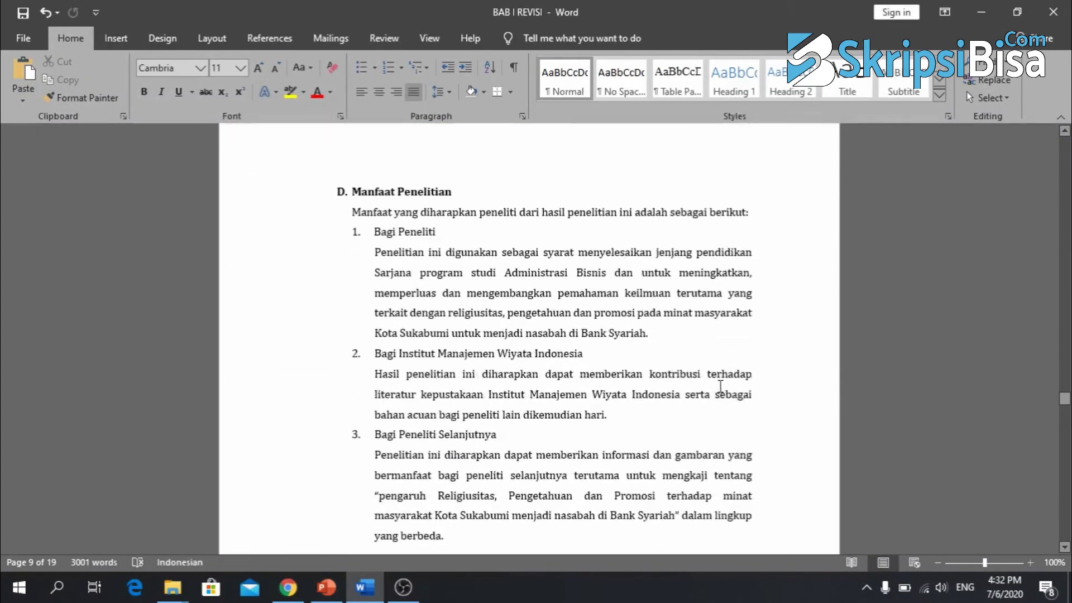
pyautogui.scroll(-20, 720, 386)
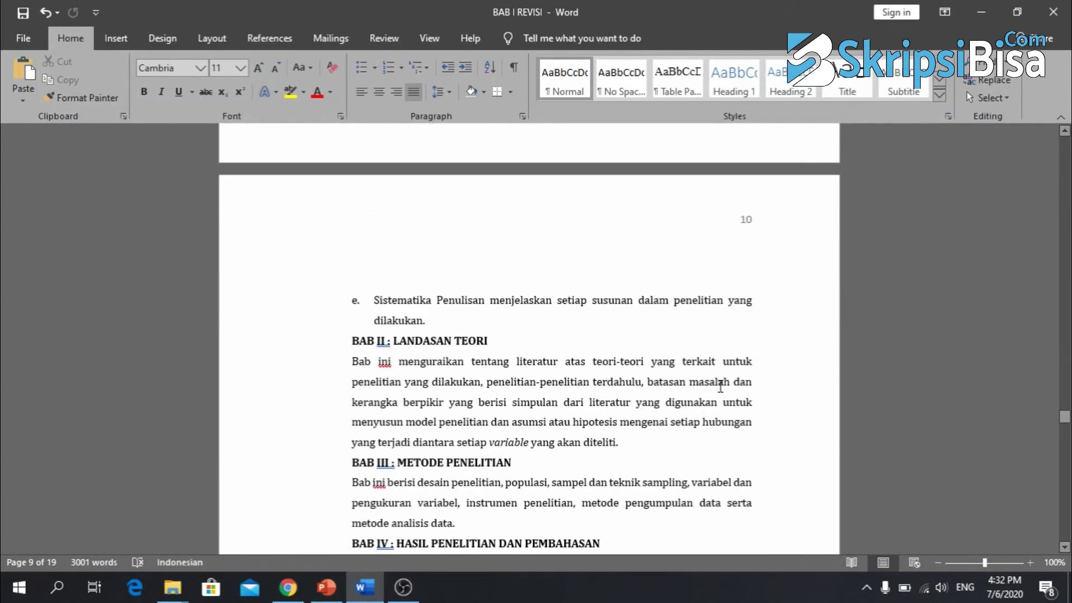
pyautogui.scroll(-15, 720, 386)
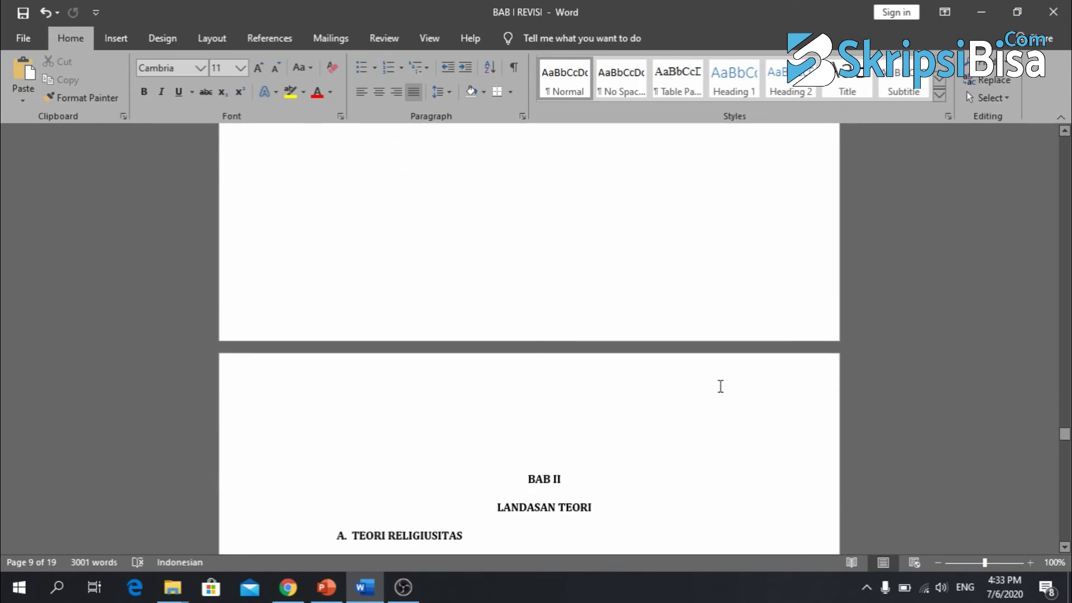
# Compare the page numbers on the opening pages of BAB II with the numbering at the end of BAB I.
pyautogui.scroll(-1, 720, 386)
pyautogui.scroll(-15, 607, 472)
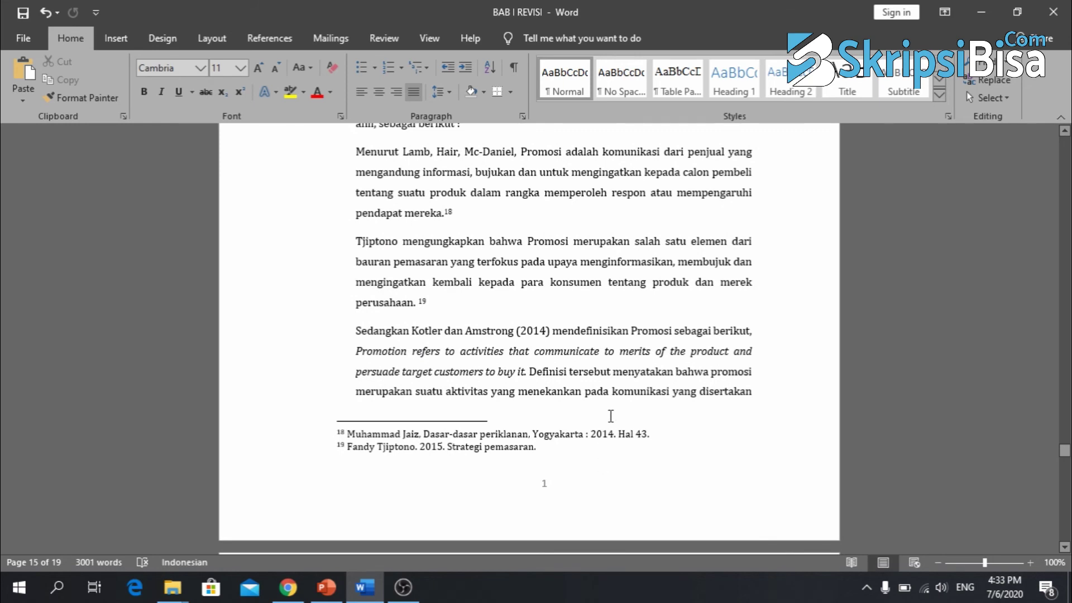
pyautogui.scroll(-6, 610, 415)
pyautogui.scroll(-3, 612, 422)
pyautogui.scroll(14, 611, 419)
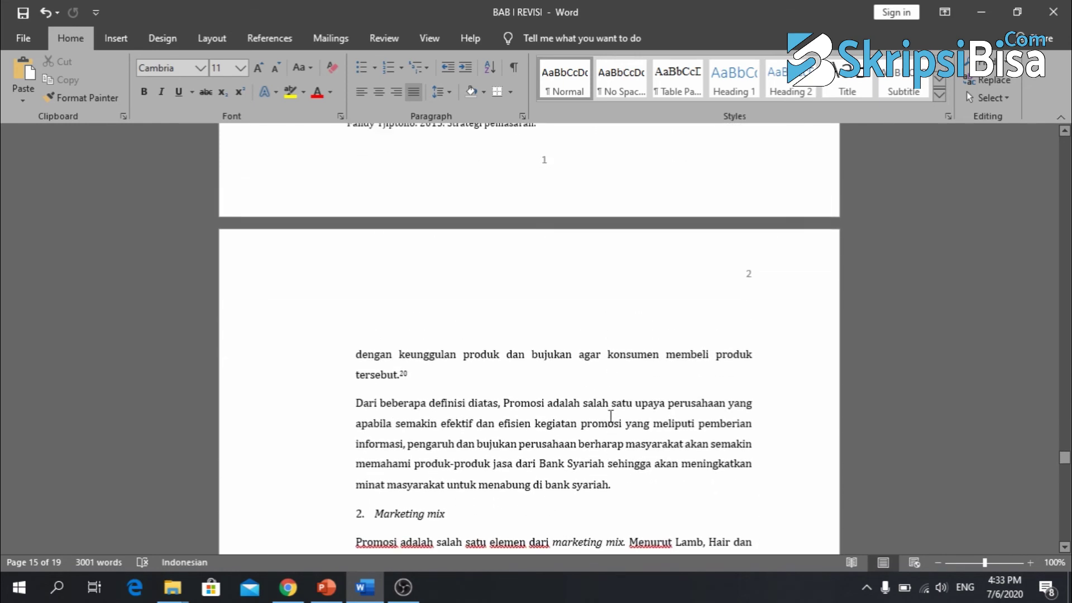
pyautogui.scroll(20, 610, 416)
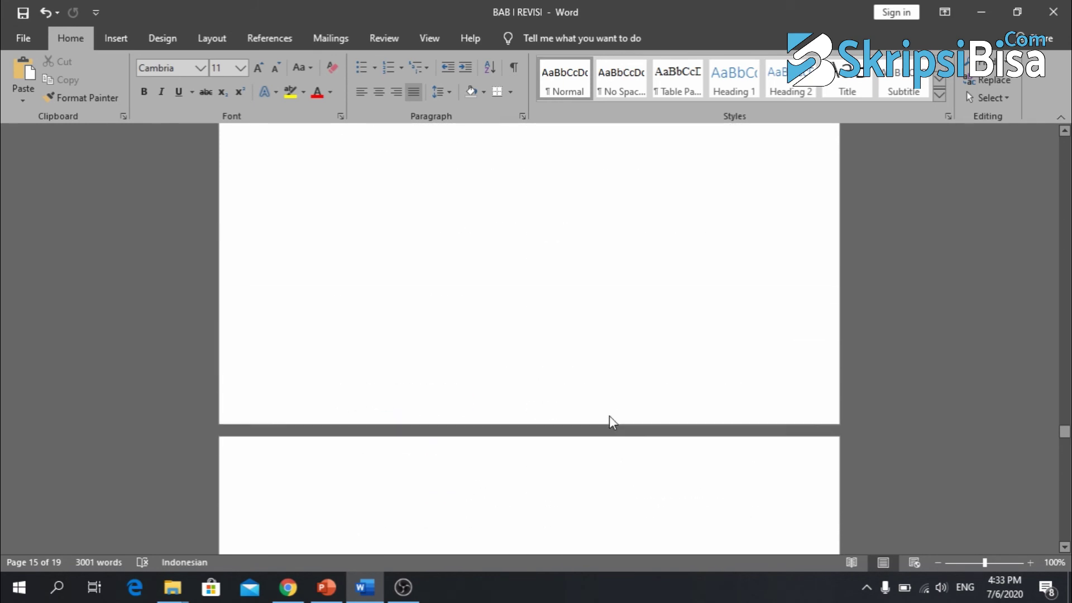
pyautogui.scroll(15, 610, 415)
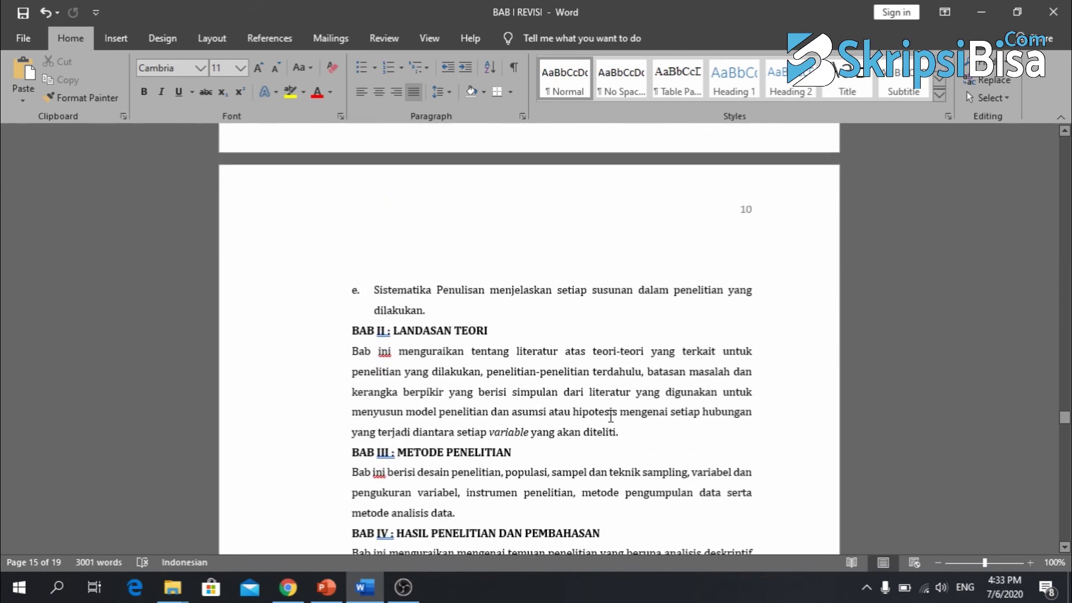
pyautogui.scroll(-15, 611, 416)
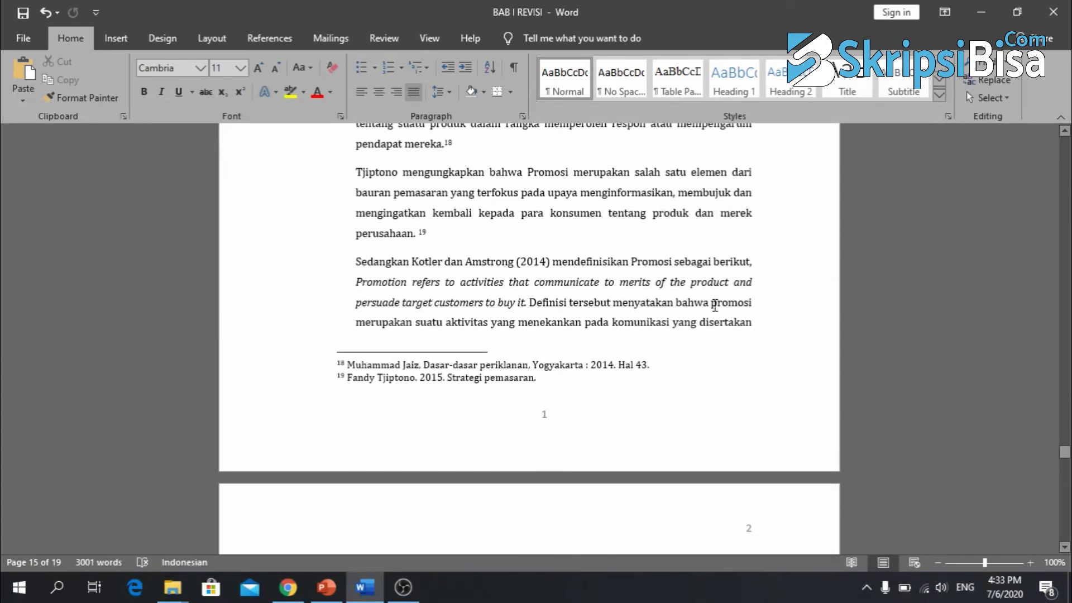
# Set the page numbering of BAB II (Section 4) to continue from the previous section.
pyautogui.doubleClick(543, 419)
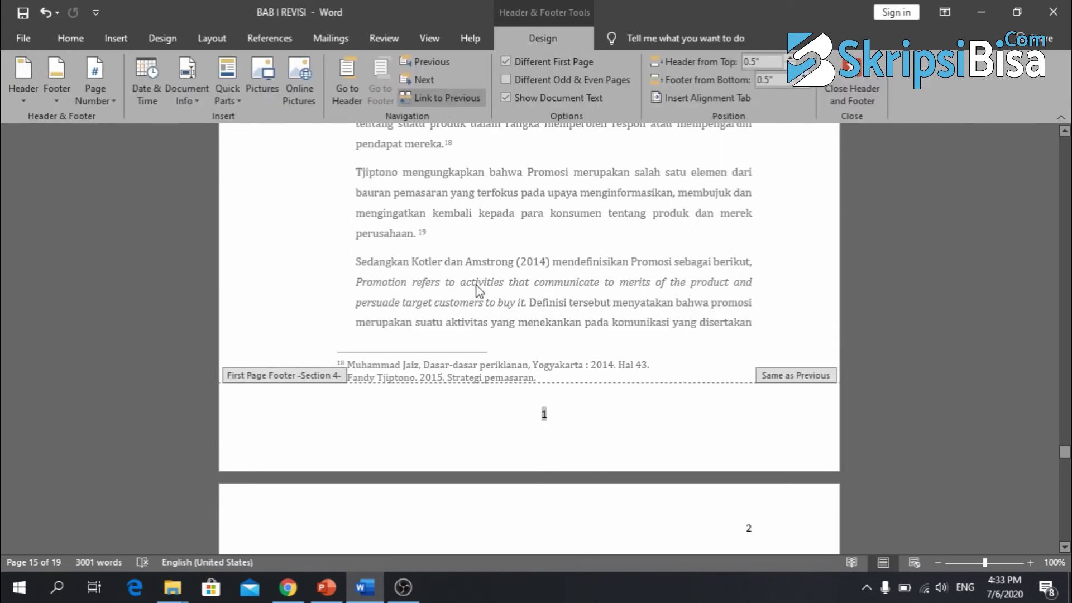
pyautogui.click(114, 96)
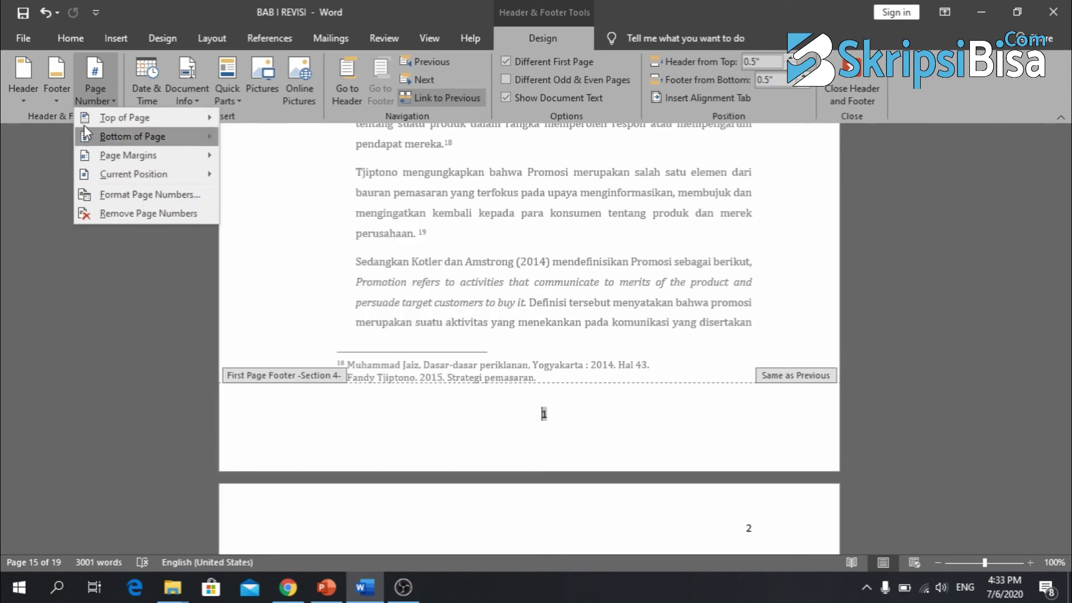
pyautogui.click(140, 195)
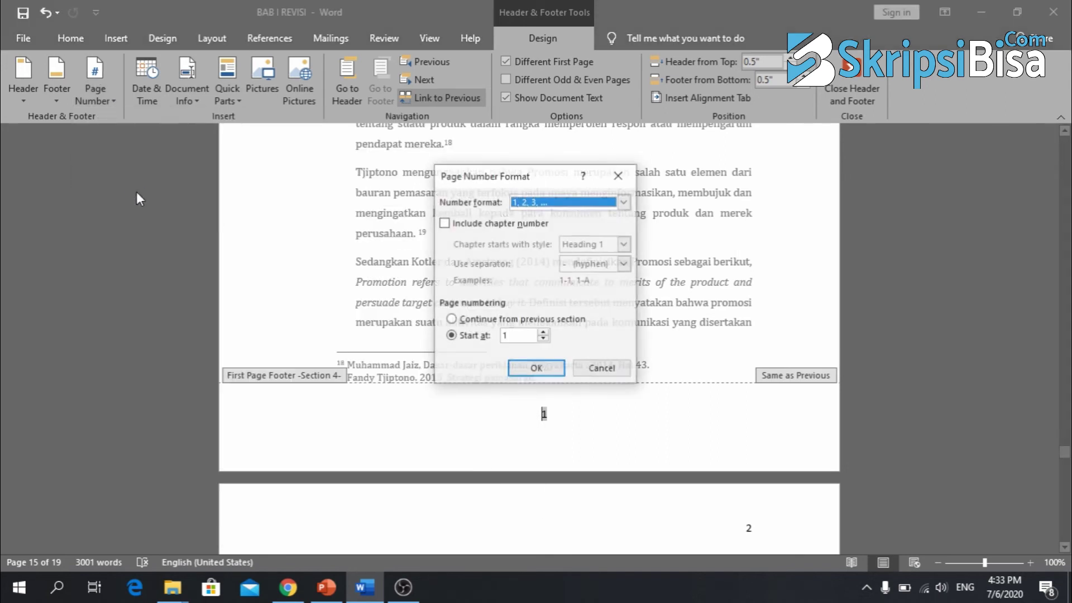
pyautogui.click(458, 323)
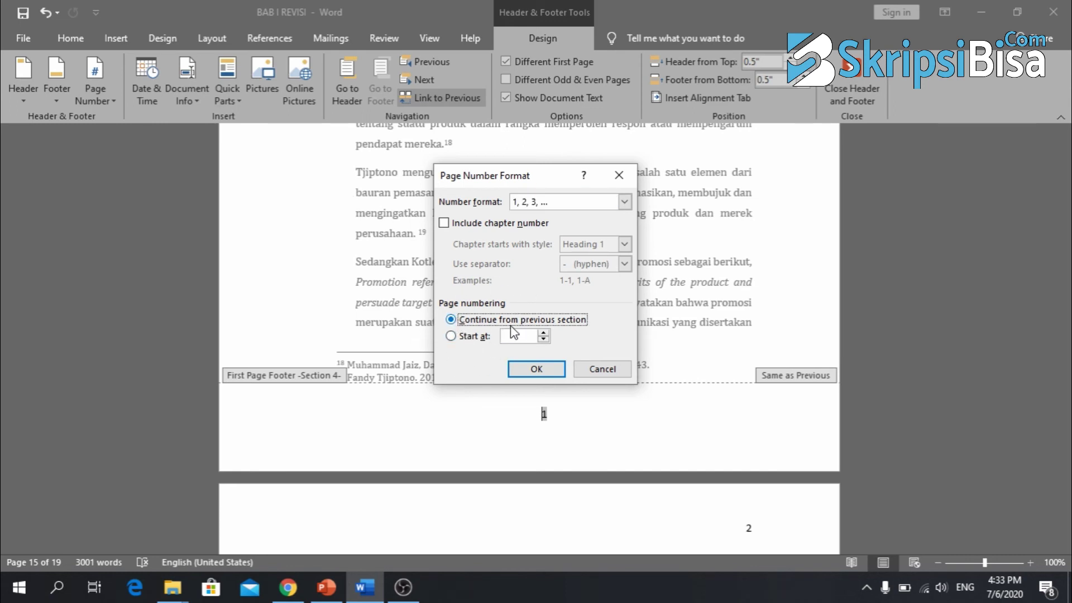
pyautogui.click(539, 369)
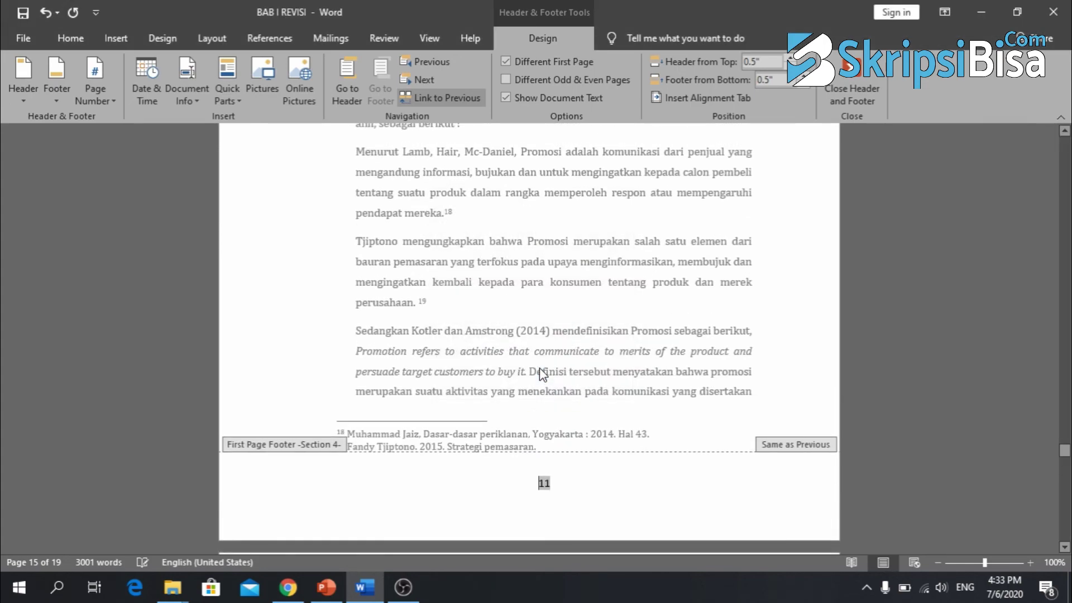